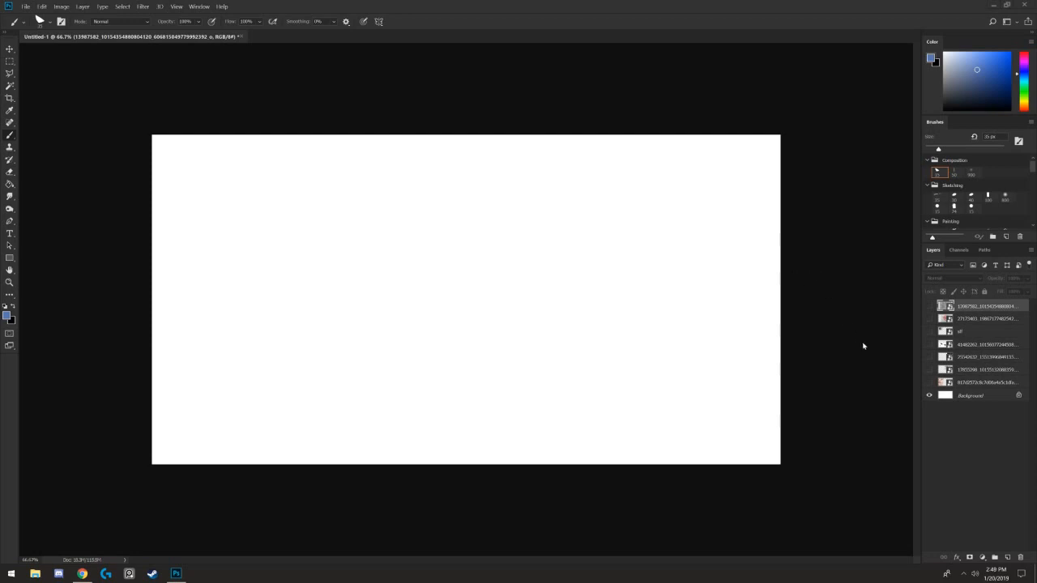
- Show the lowest reference layer with the red rock designs, look it over, and hide it again
left_click(929, 383)
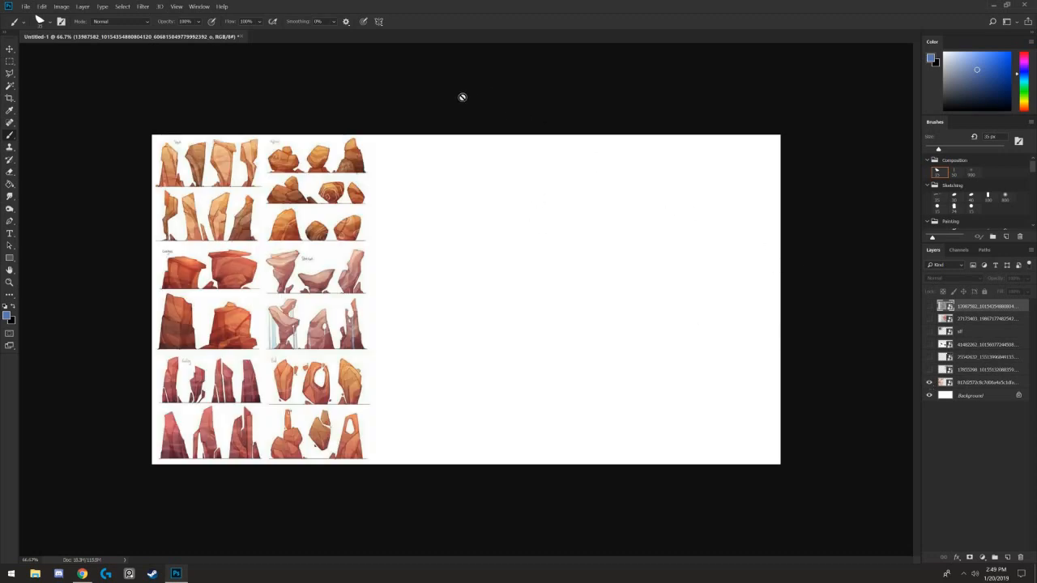
scroll(464, 96, "up", 4)
mouse_move(329, 164)
left_mouse_down()
mouse_move(532, 148)
mouse_move(530, 171)
mouse_move(572, 245)
mouse_move(636, 217)
mouse_move(644, 230)
left_mouse_up()
scroll(572, 243, "up", 1)
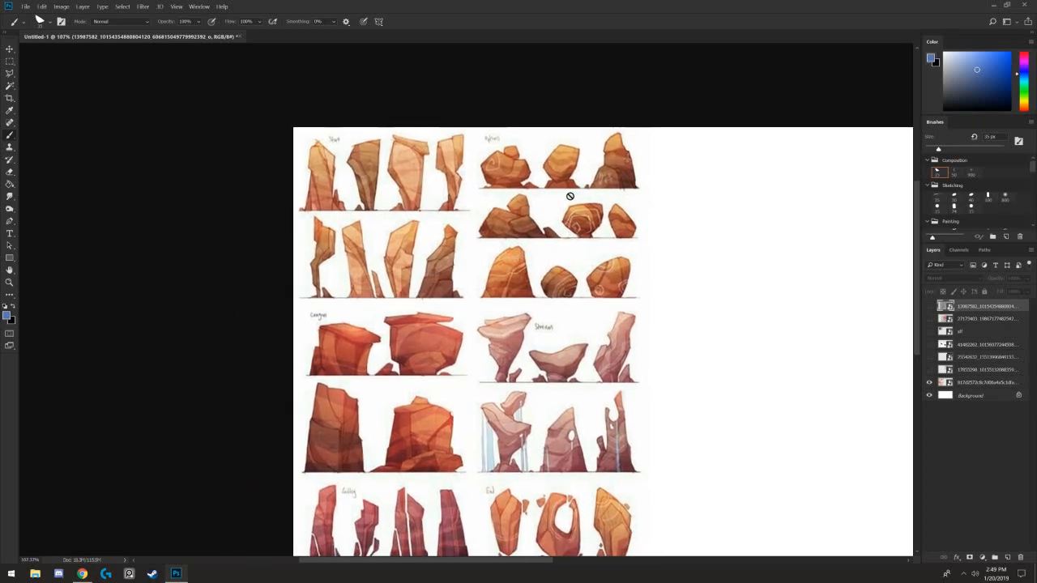
left_click(929, 383)
mouse_move(782, 365)
left_mouse_down()
mouse_move(724, 345)
mouse_move(736, 292)
mouse_move(717, 234)
mouse_move(708, 268)
left_mouse_up()
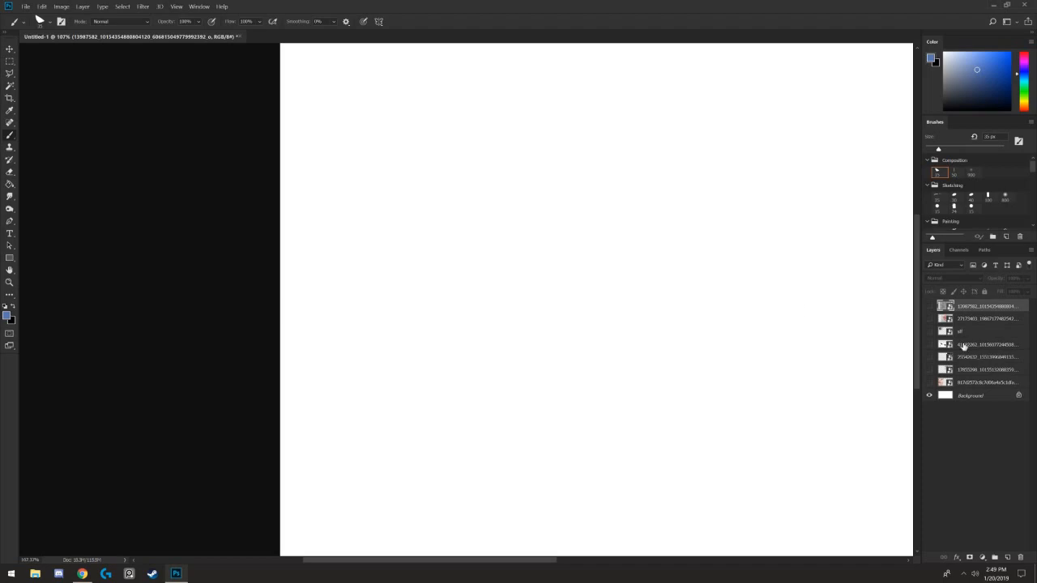
- Show the rock reference sheet layer again and bring its Start and Options rows up close
left_click(929, 382)
left_click_drag(628, 317, 652, 418)
key("ctrl+plus")
left_click_drag(574, 152, 569, 268)
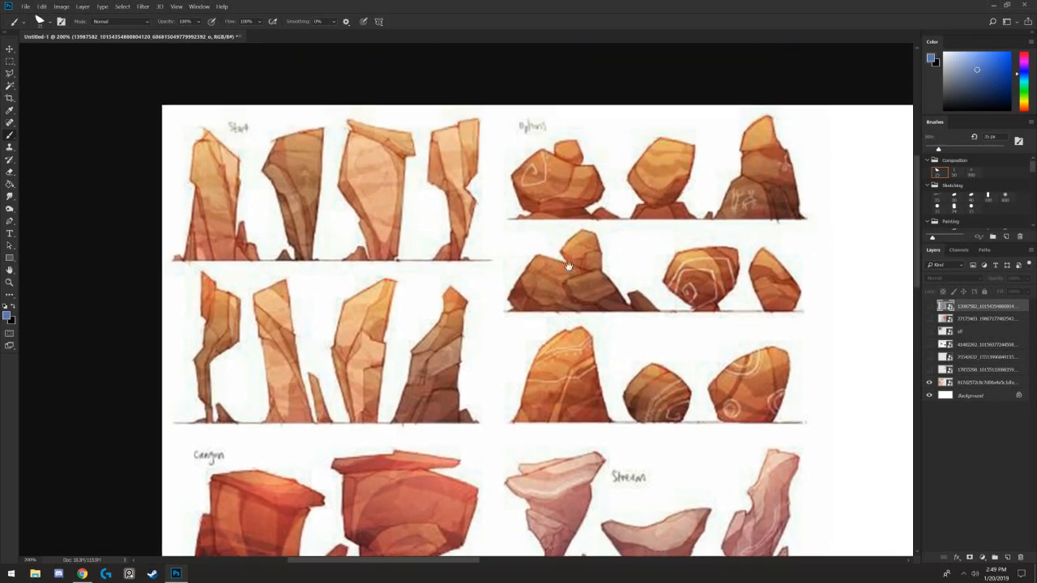
- Examine the rock shapes across the sheet's Start, Options, Canyon, Stream, Gulley and End groups
left_click_drag(580, 513, 564, 47)
left_click_drag(546, 229, 606, 453)
left_click_drag(590, 189, 551, 518)
scroll(568, 312, "down", 2)
scroll(567, 312, "down", 1)
left_click_drag(564, 361, 553, 267)
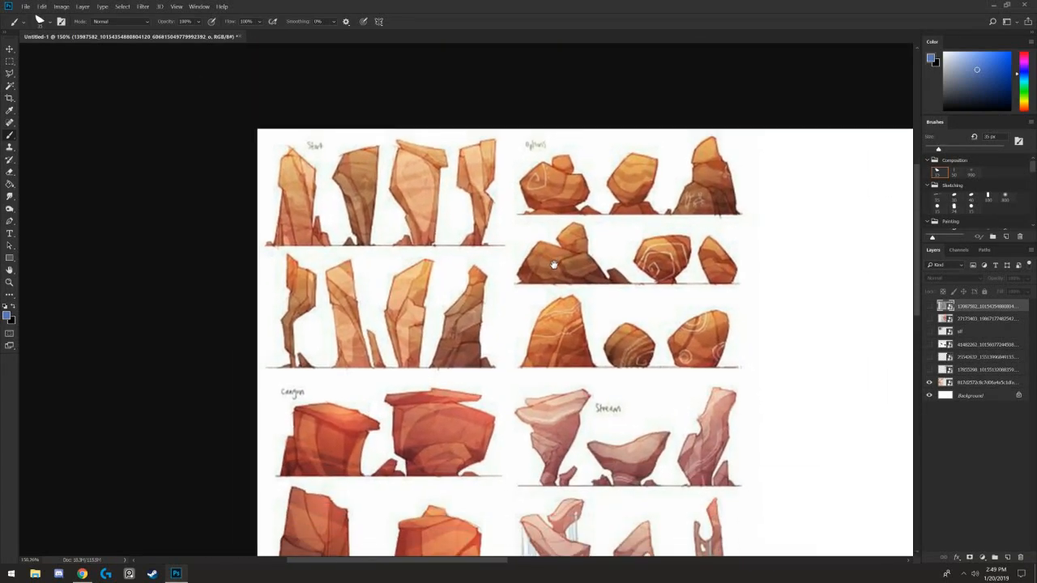
left_click_drag(556, 305, 558, 154)
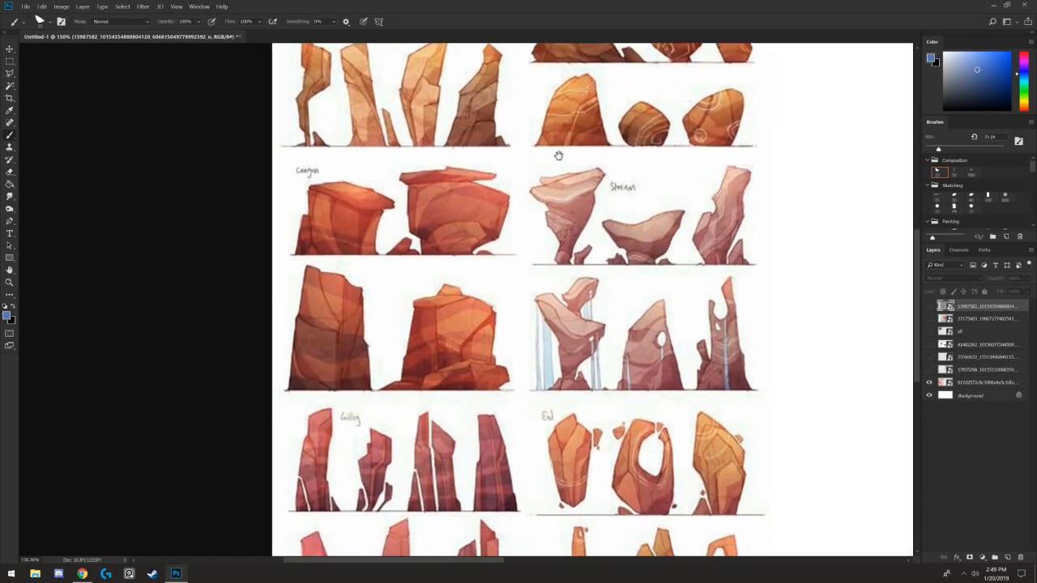
left_click_drag(498, 395, 503, 360)
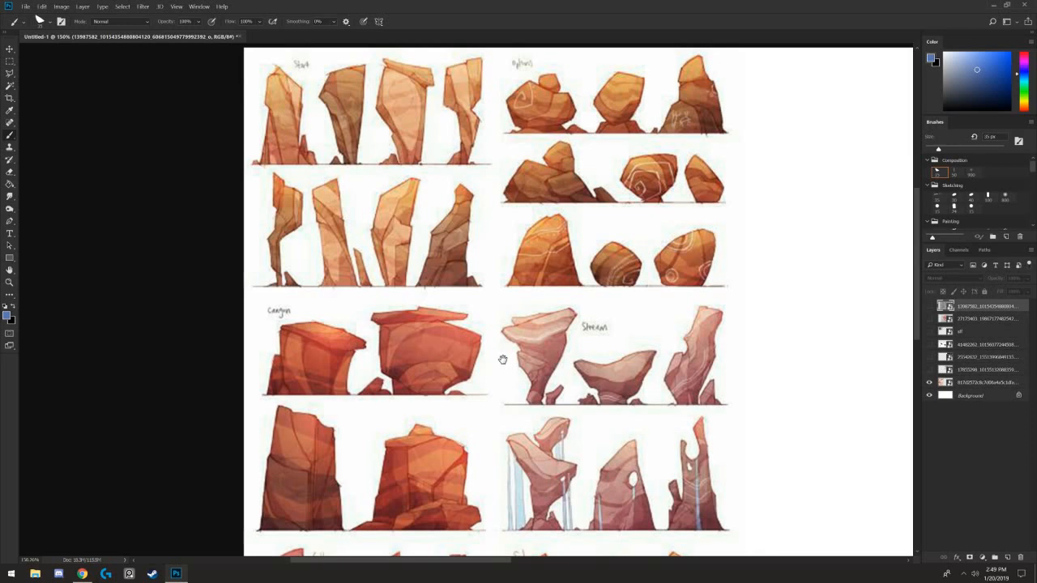
left_click_drag(486, 287, 505, 302)
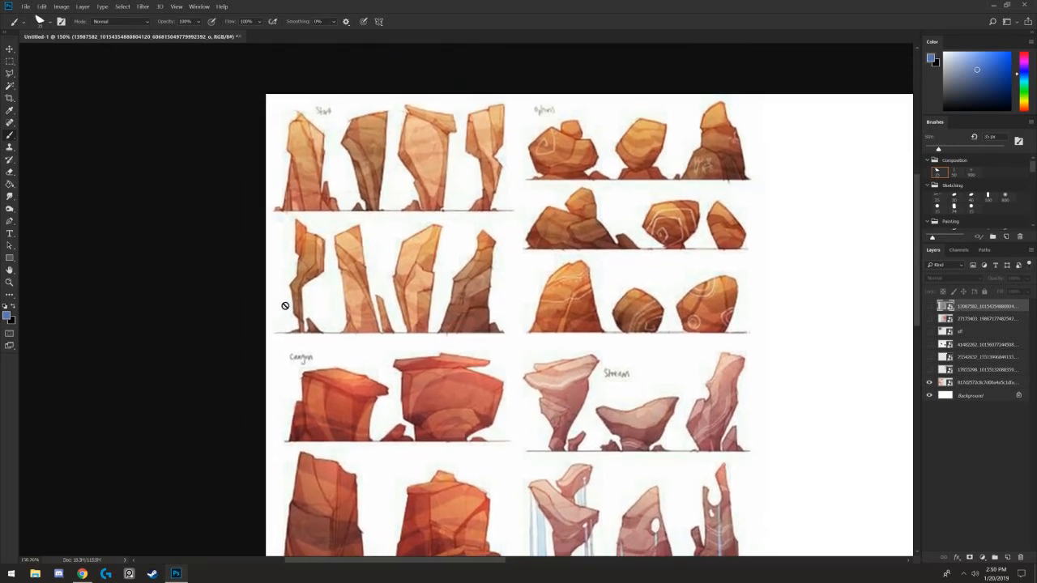
mouse_move(421, 287)
left_mouse_down()
mouse_move(287, 284)
mouse_move(420, 272)
left_mouse_up()
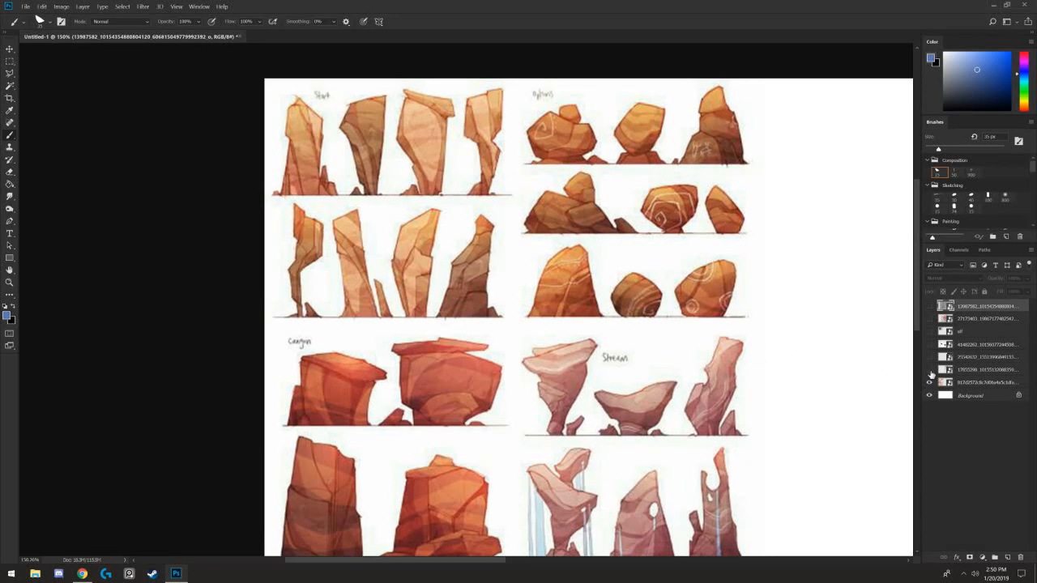
- Select the rock sheet layer and apply a Hue/Saturation adjustment to it
left_click(976, 382)
left_click_drag(750, 387, 657, 292)
scroll(735, 342, "down", 3)
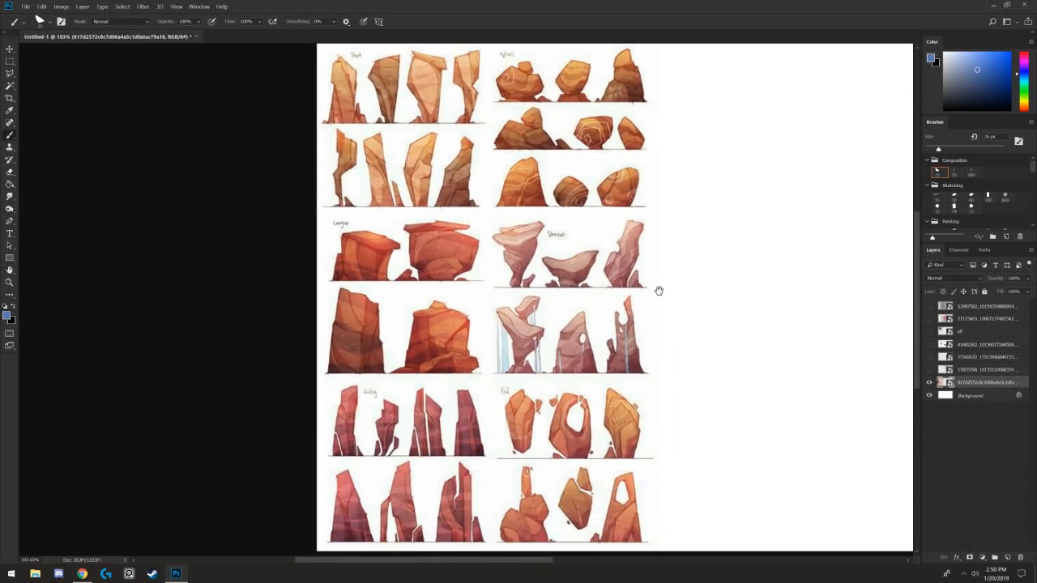
scroll(658, 292, "down", 1)
scroll(458, 279, "up", 1)
left_click_drag(413, 268, 688, 270)
key("ctrl+u")
left_click_drag(569, 123, 762, 131)
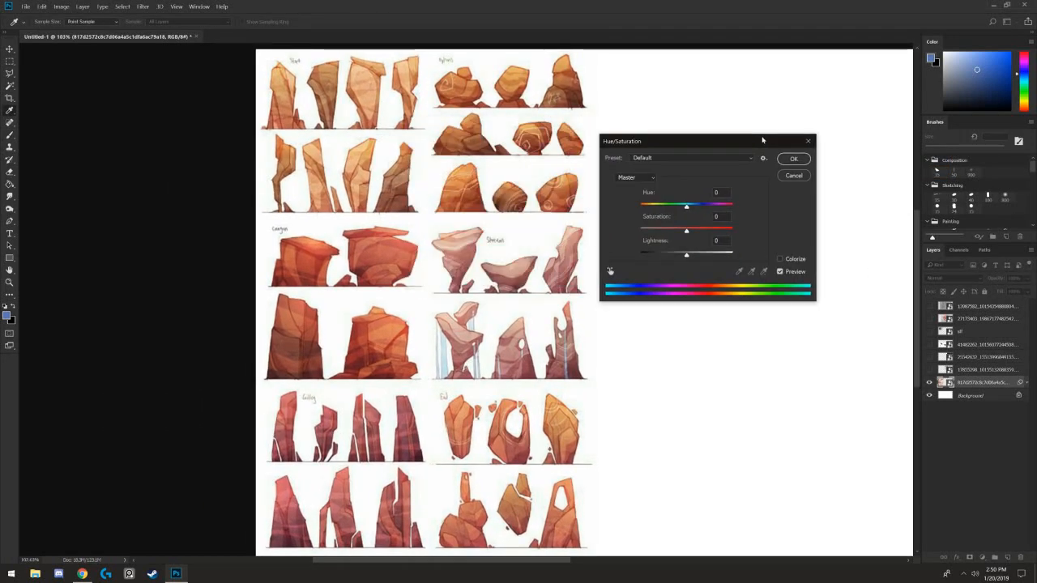
key("Return")
- Darken the rock sheet with Levels, raising the black input point until the rocks are solid black silhouettes
key("ctrl+l")
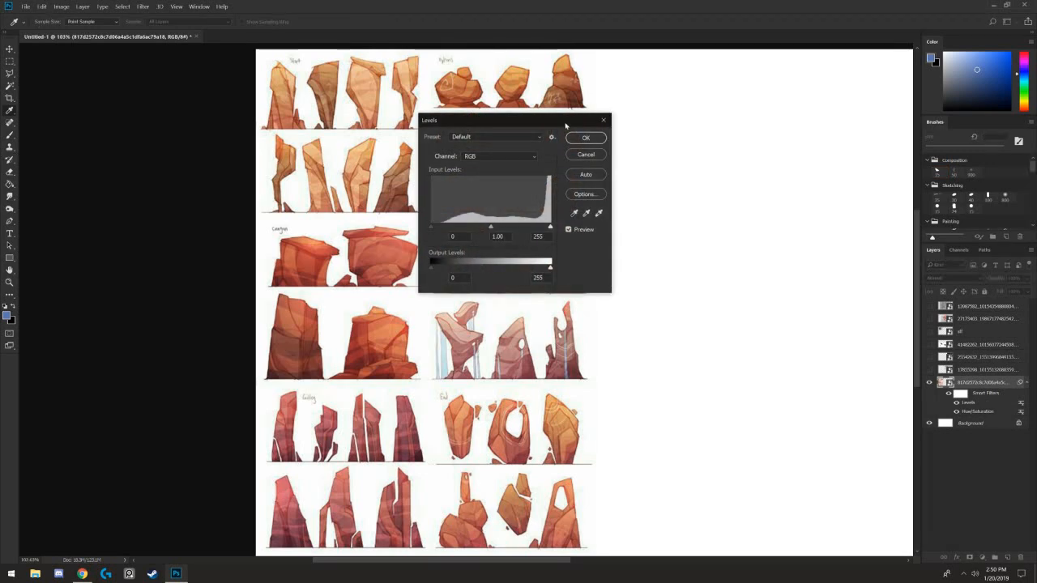
left_click_drag(567, 123, 762, 139)
left_click_drag(745, 243, 732, 243)
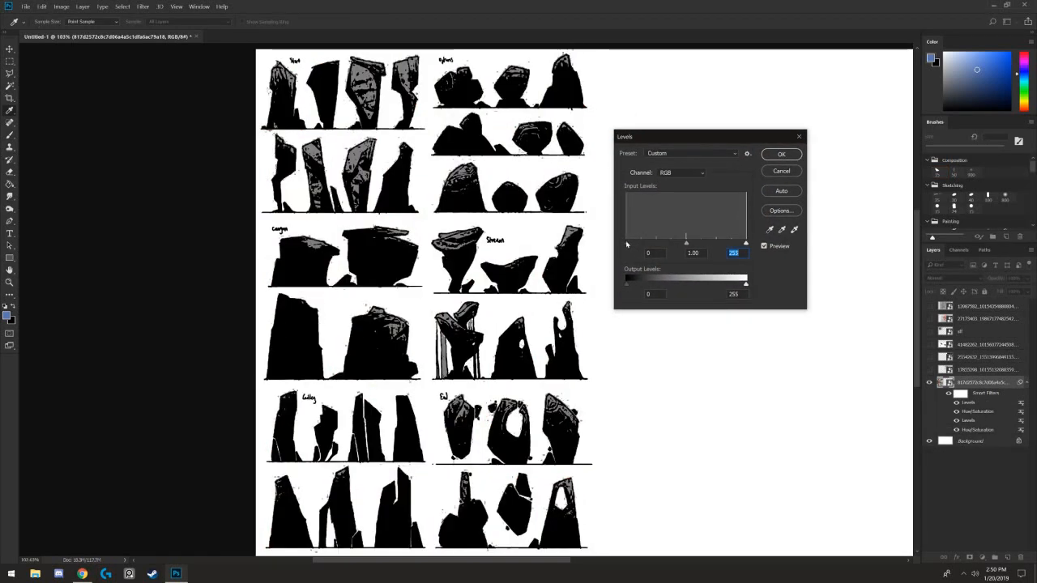
left_click_drag(628, 244, 704, 251)
key("Return")
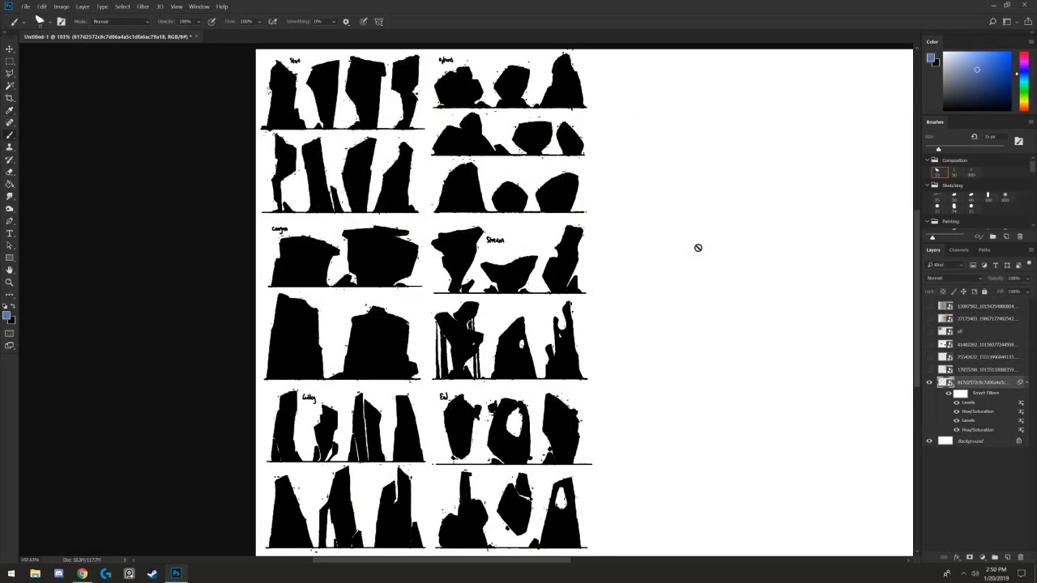
mouse_move(535, 299)
left_mouse_down()
mouse_move(551, 234)
mouse_move(509, 352)
left_mouse_up()
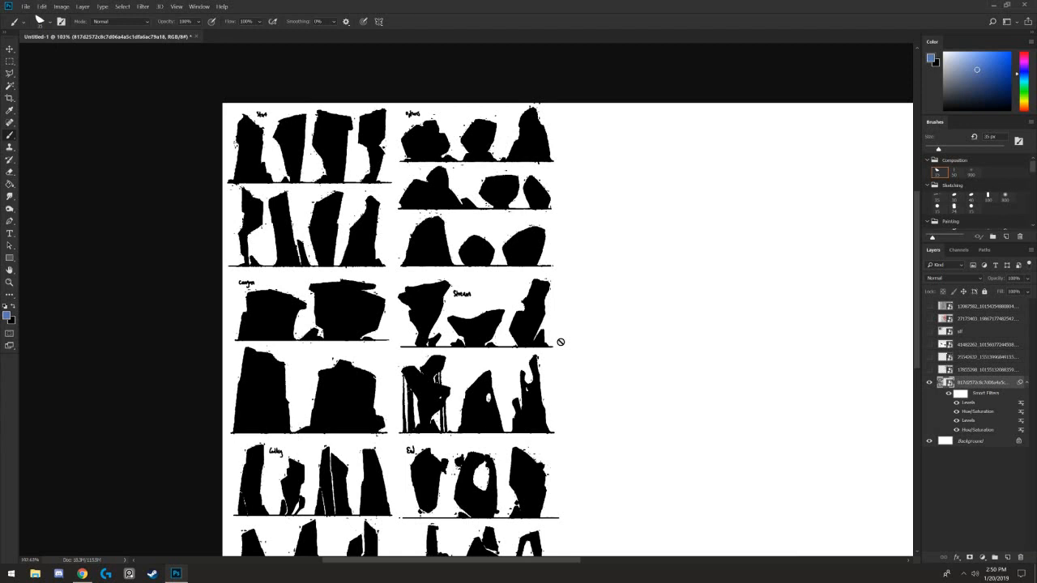
- Add a layer above the rock sheet and paint a long black horizontal ground line beside the silhouettes
left_click(1006, 558)
left_click_drag(706, 387, 837, 386)
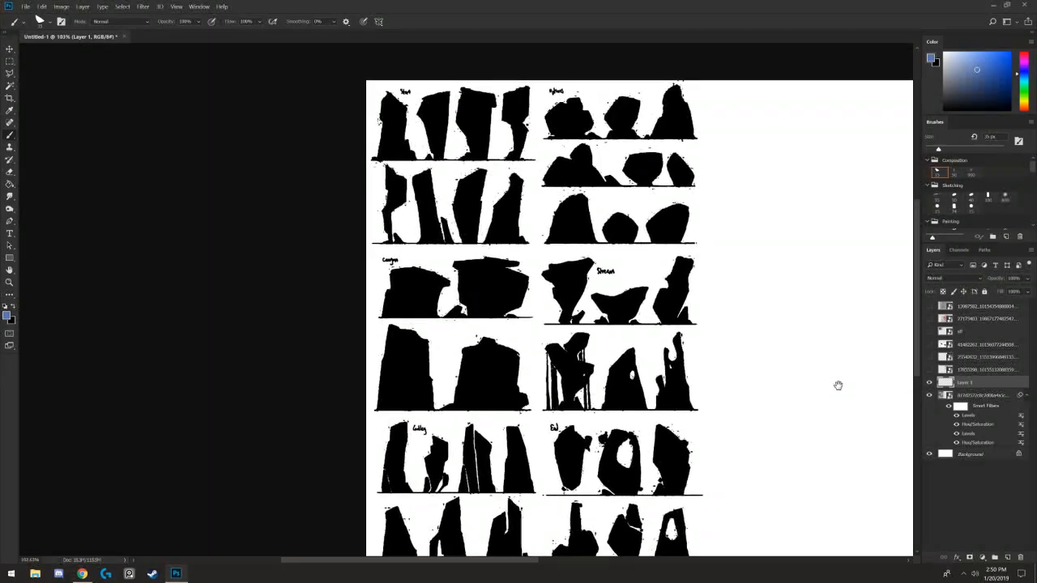
key("ctrl+plus")
left_click_drag(568, 162, 440, 268)
key("ctrl+minus")
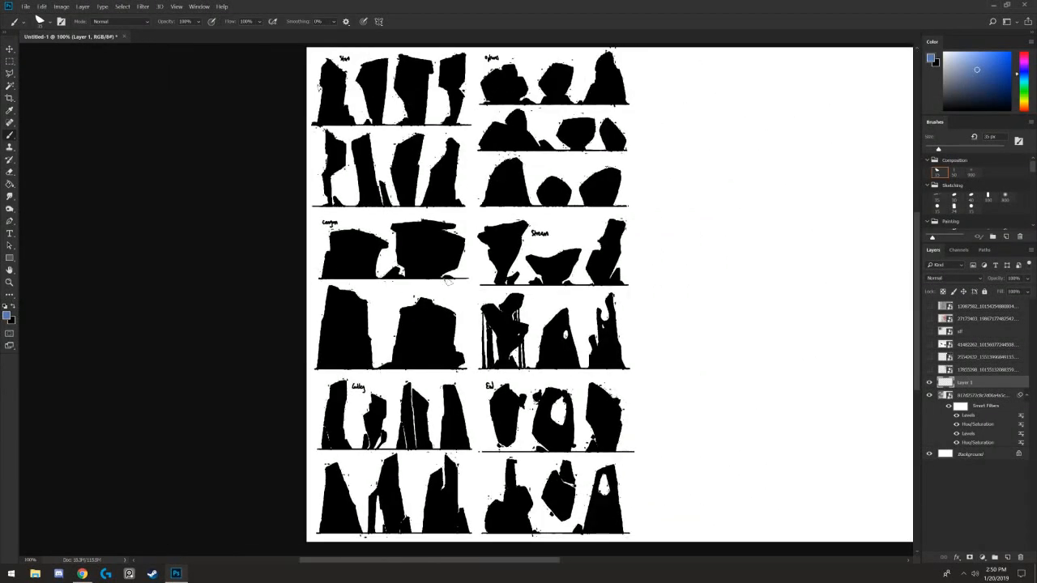
left_click_drag(576, 216, 458, 284)
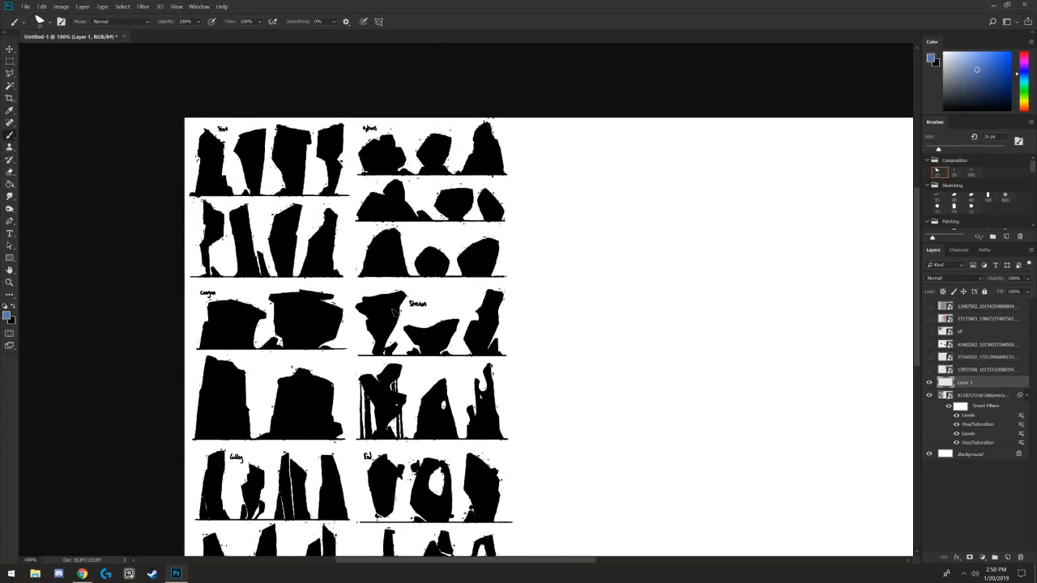
left_click(489, 257, "alt")
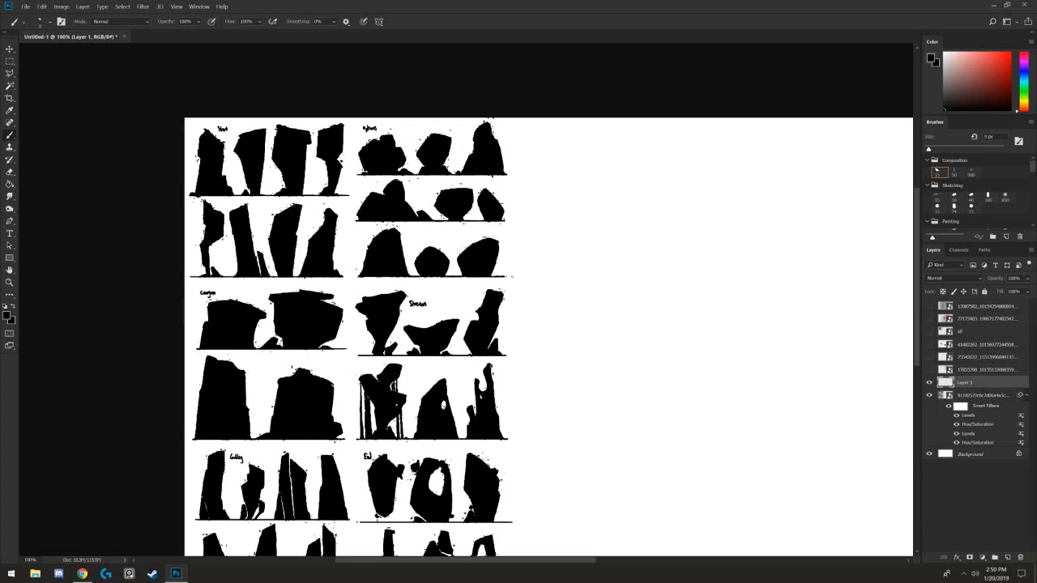
left_click_drag(511, 277, 833, 301)
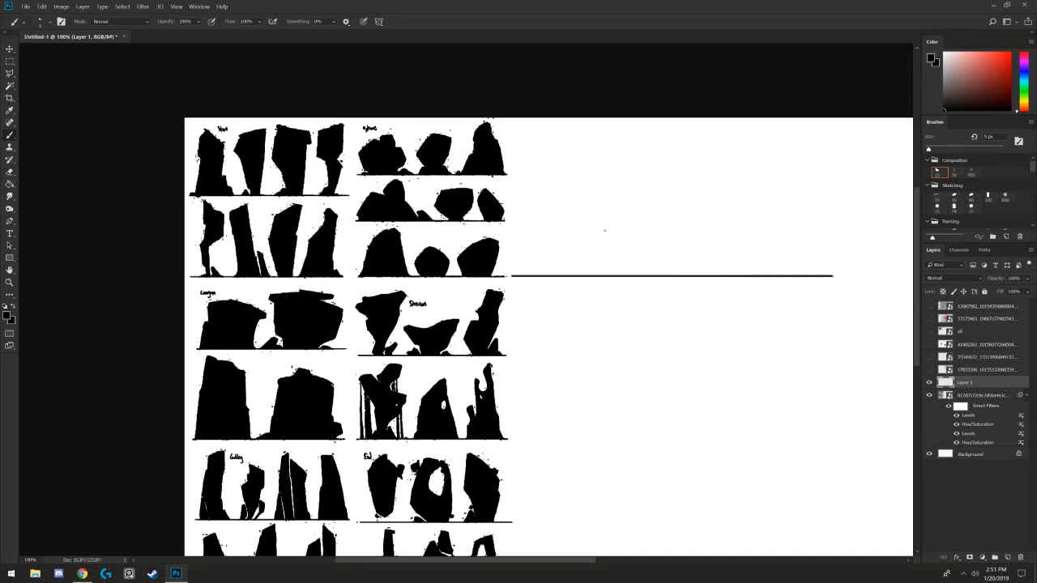
- Paint a bulky black figure silhouette with a small head on the ground line, wide at the shoulders and tapering downward
left_click(486, 250)
mouse_move(576, 275)
left_mouse_down()
mouse_move(594, 219)
mouse_move(539, 211)
mouse_move(567, 280)
left_mouse_up()
key("bracketright")
mouse_move(595, 220)
left_mouse_down()
mouse_move(563, 227)
mouse_move(582, 229)
mouse_move(576, 256)
mouse_move(590, 235)
mouse_move(569, 233)
mouse_move(594, 235)
mouse_move(577, 232)
mouse_move(584, 243)
mouse_move(557, 223)
mouse_move(553, 282)
left_mouse_up()
key("e")
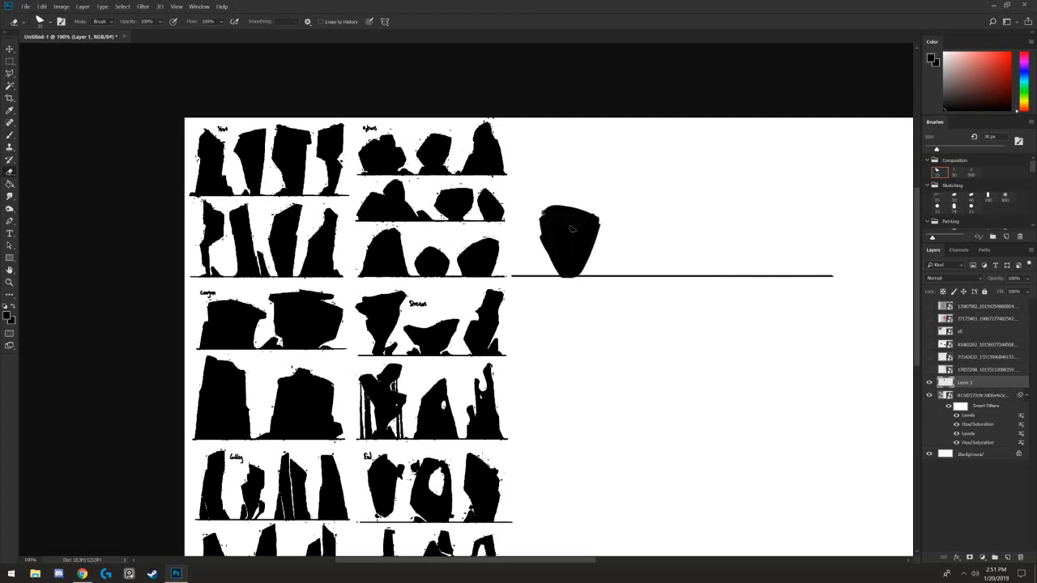
key("b")
mouse_move(573, 213)
left_mouse_down()
mouse_move(572, 196)
mouse_move(618, 267)
left_mouse_up()
- Paint a slim black figure with thin arms and legs beside the bulky one and trim it with the Eraser
left_click_drag(629, 197, 622, 266)
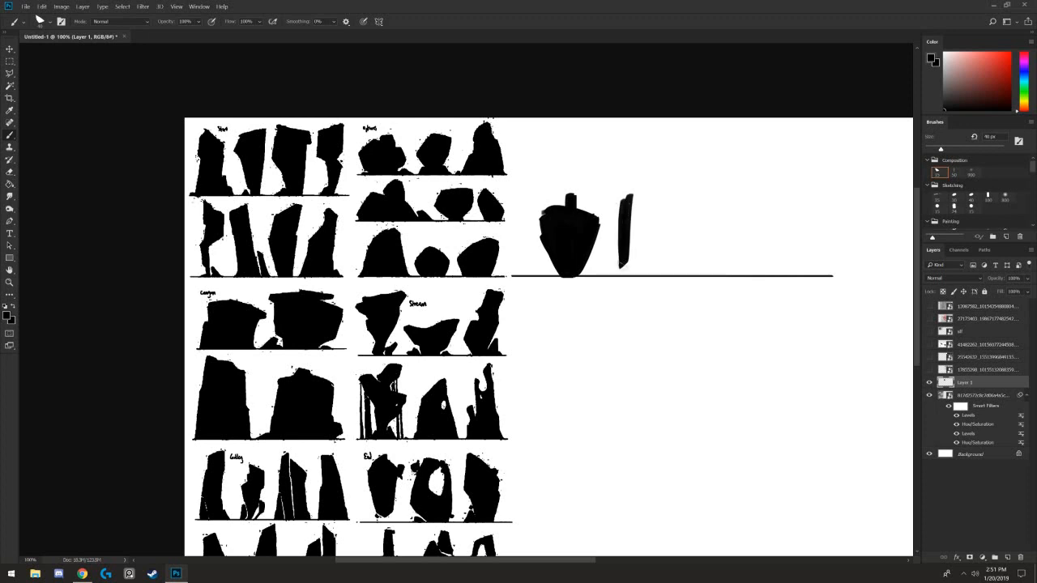
key("bracketleft")
mouse_move(630, 213)
left_mouse_down()
mouse_move(640, 241)
mouse_move(612, 246)
mouse_move(619, 275)
mouse_move(630, 275)
left_mouse_up()
key("e")
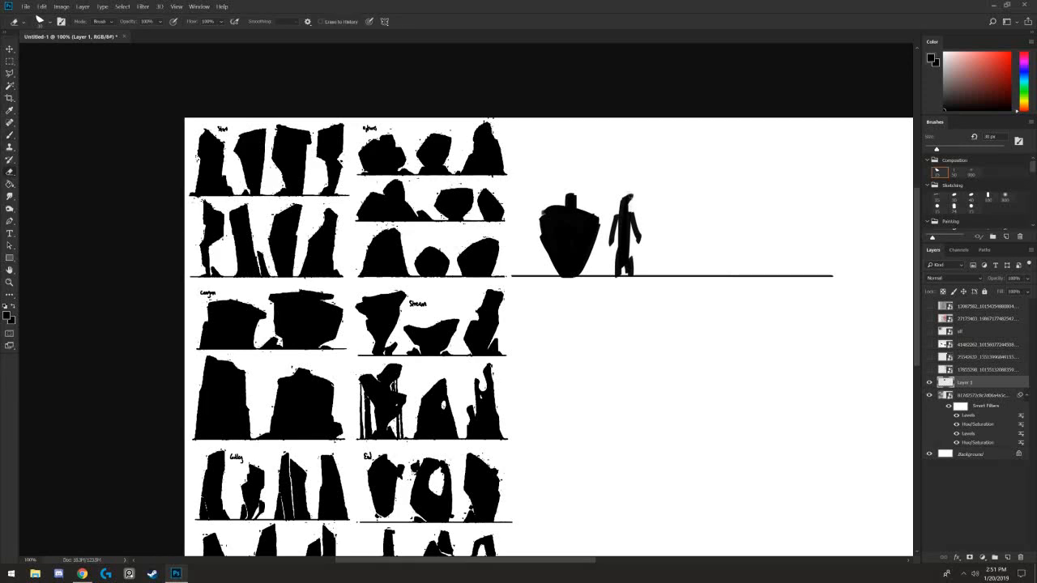
left_click_drag(617, 200, 618, 217)
key("b")
- Erase both painted figures above the ground line with a larger eraser
key("e")
key("bracketright")
key("bracketright")
key("bracketright")
key("bracketright")
mouse_move(537, 266)
left_mouse_down()
mouse_move(659, 264)
mouse_move(648, 241)
mouse_move(628, 253)
mouse_move(537, 237)
mouse_move(610, 220)
mouse_move(647, 182)
mouse_move(549, 199)
mouse_move(522, 224)
mouse_move(591, 196)
left_mouse_up()
key("bracketright")
key("bracketright")
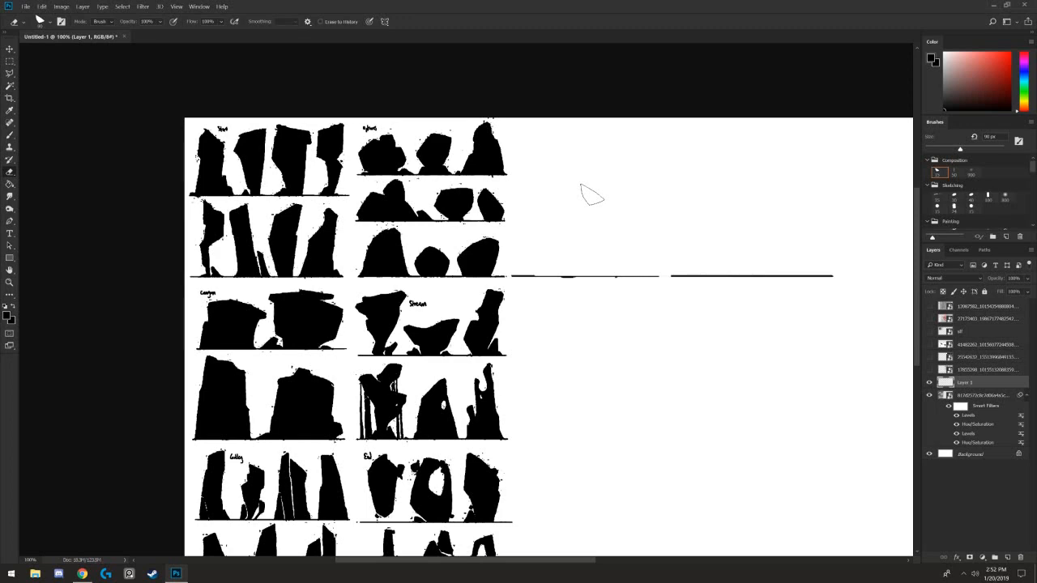
- Examine the black rock silhouettes up close, from the Start rows to the Gulley and End rows
key("ctrl+plus")
left_click_drag(266, 232, 415, 362)
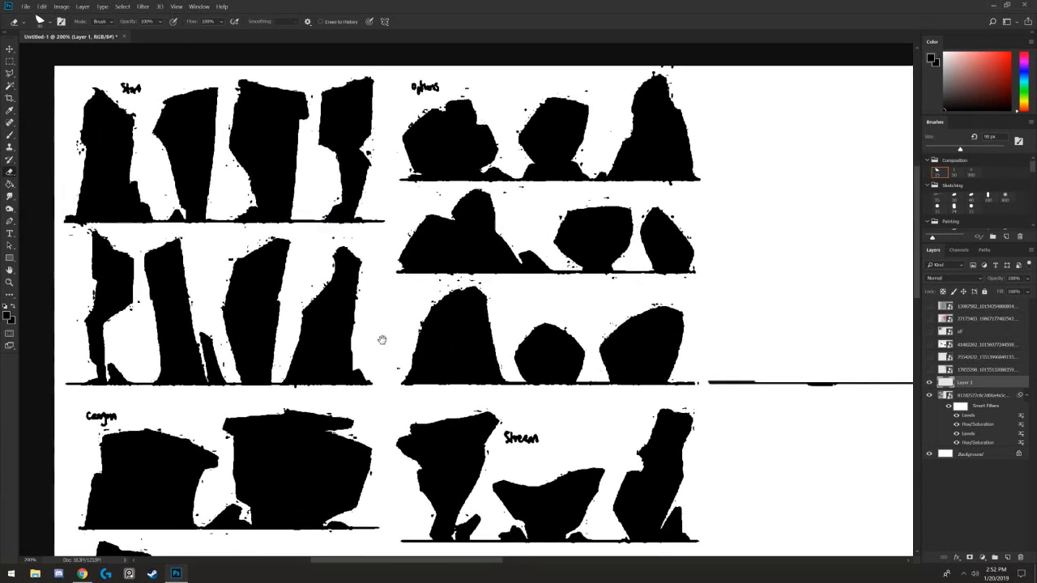
scroll(355, 315, "down", 6)
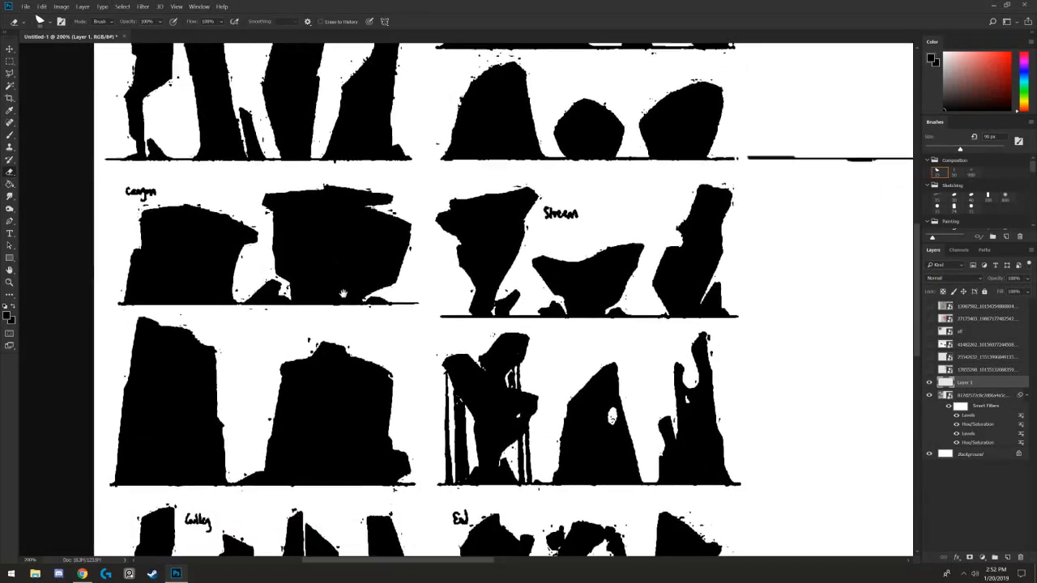
scroll(342, 294, "down", 5)
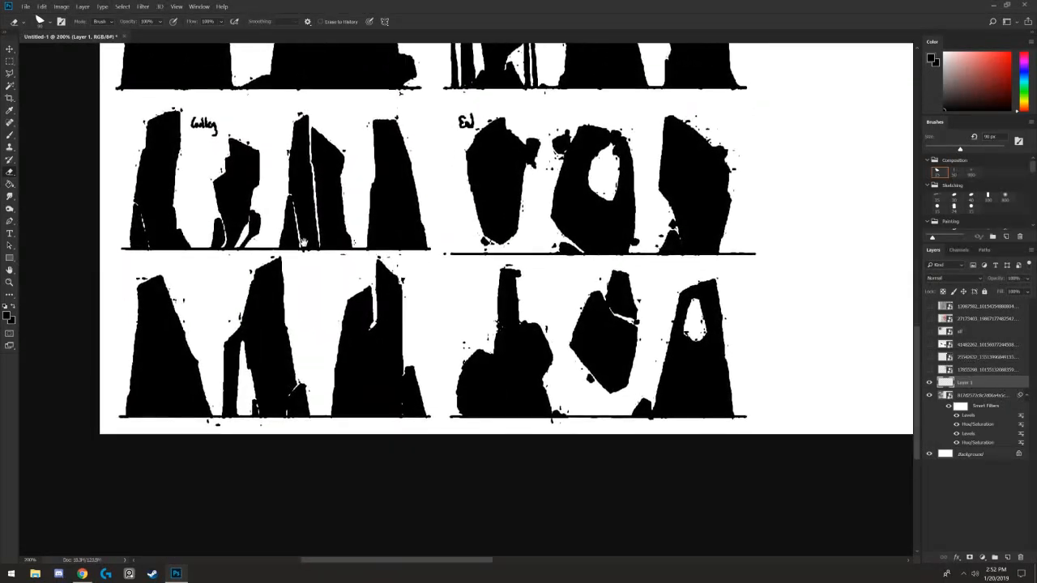
mouse_move(304, 243)
left_mouse_down()
mouse_move(321, 363)
mouse_move(307, 434)
mouse_move(305, 239)
mouse_move(361, 177)
mouse_move(243, 289)
left_mouse_up()
key("ctrl+plus")
key("ctrl+minus")
left_click_drag(258, 176, 299, 300)
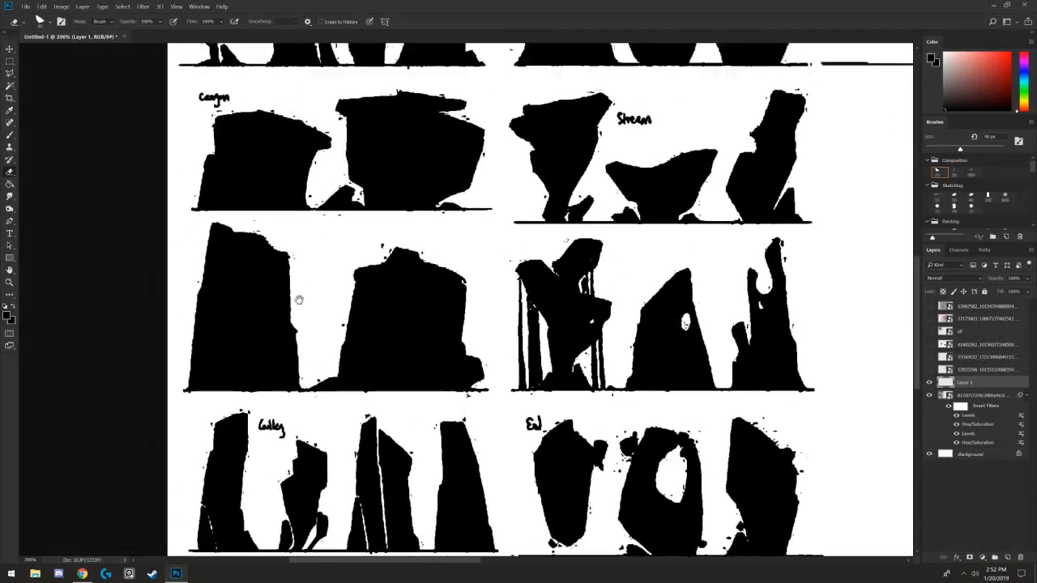
left_click_drag(247, 151, 298, 280)
left_click_drag(317, 101, 370, 313)
- Trace the contour of the thin bent rock in the second Start row with a 7 px black brush, then undo the latest strokes
key("ctrl+plus")
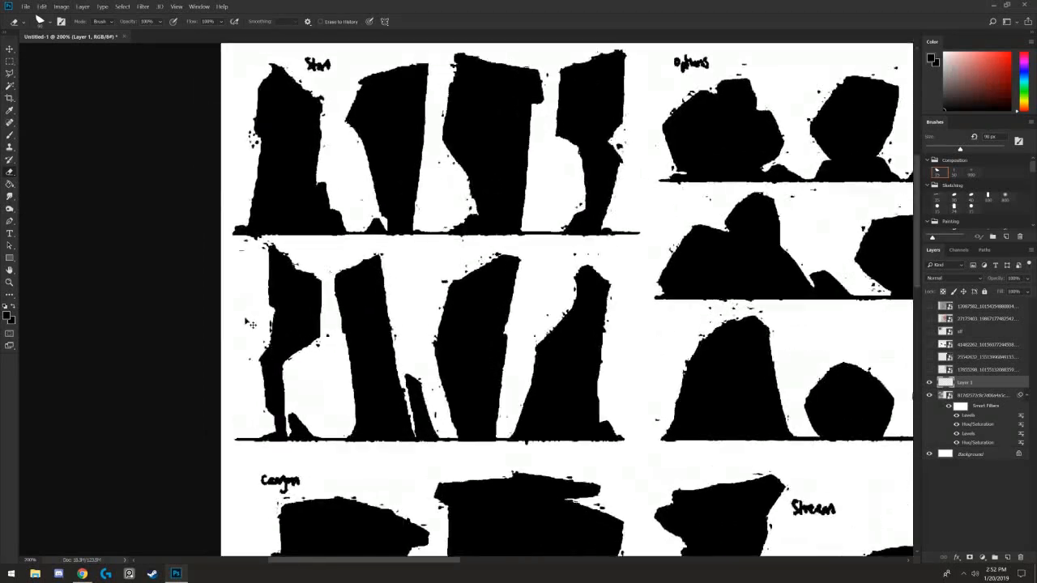
key("ctrl+plus")
left_click_drag(262, 370, 445, 303)
key("b")
key("bracketleft")
key("bracketleft")
key("bracketleft")
key("bracketleft")
key("bracketleft")
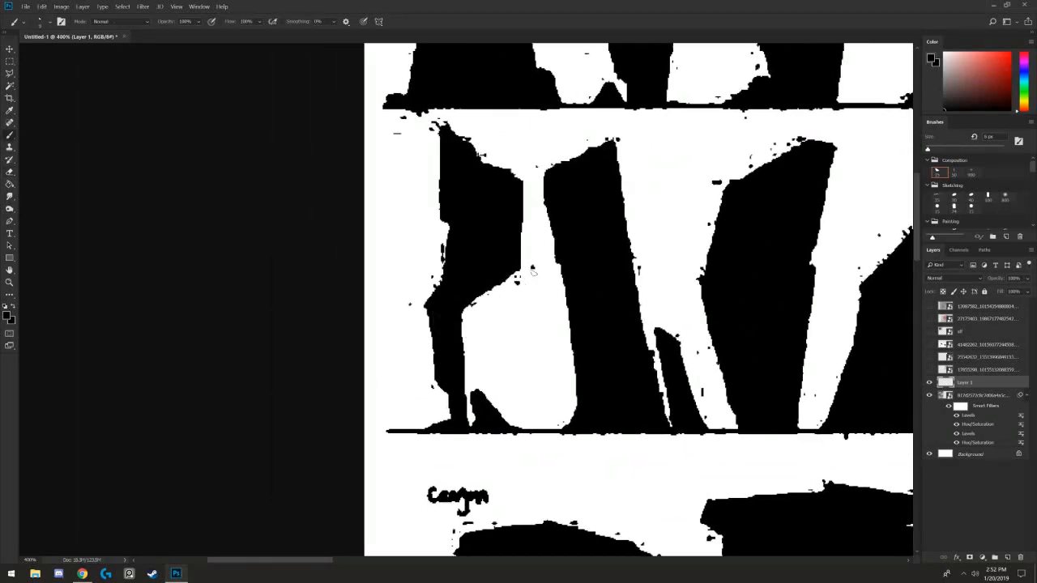
key("bracketright")
key("bracketright")
mouse_move(534, 275)
left_mouse_down()
mouse_move(471, 320)
mouse_move(474, 391)
mouse_move(401, 294)
left_mouse_up()
key("ctrl+alt+z")
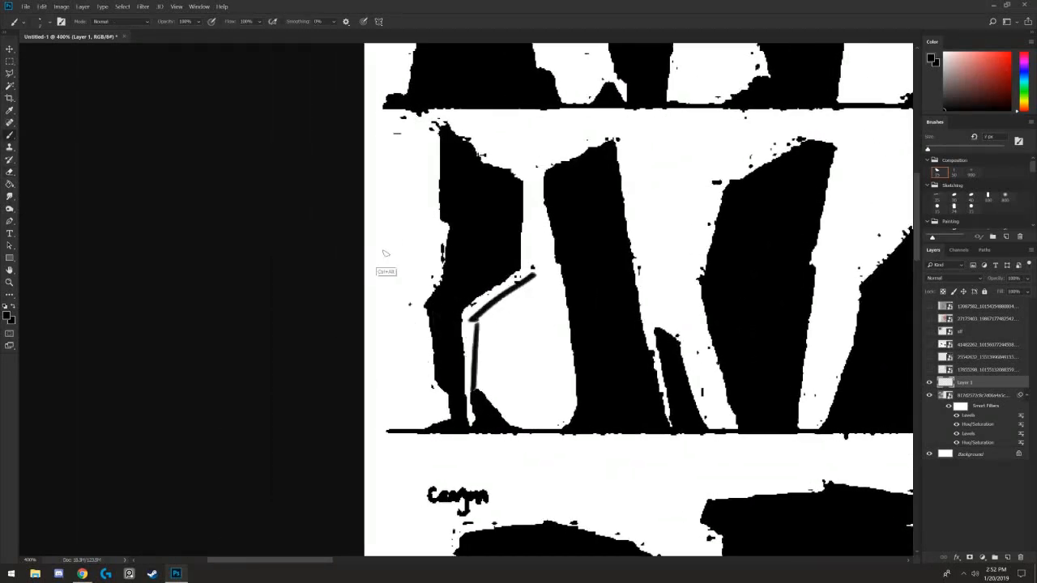
key("ctrl+alt+z")
- Switch the brush to red and trace the side contours of the first two rocks in the second Start row
left_click(990, 59)
mouse_move(535, 272)
left_mouse_down()
mouse_move(470, 317)
mouse_move(466, 385)
mouse_move(419, 320)
mouse_move(414, 202)
left_mouse_up()
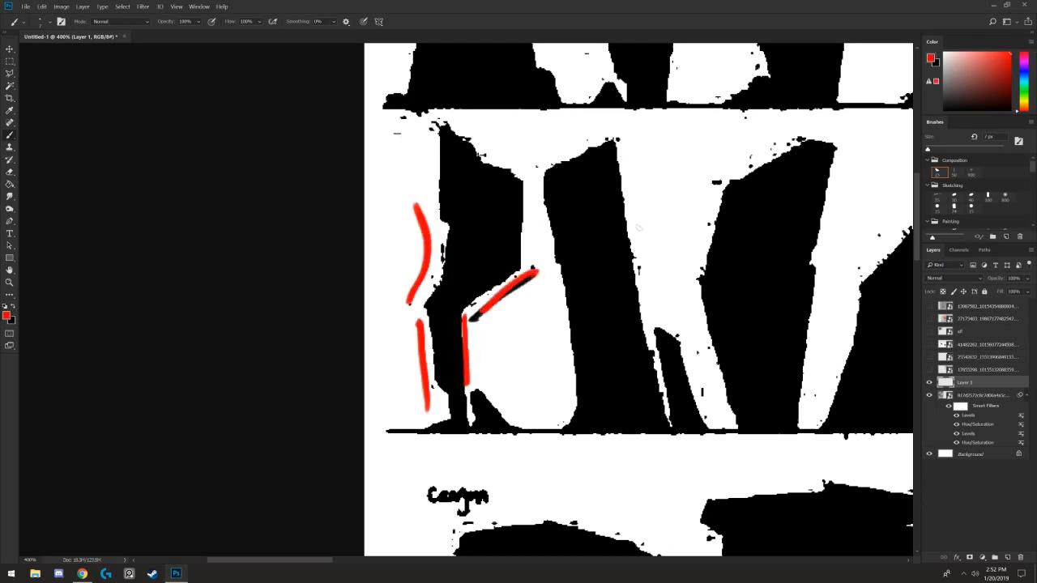
left_click_drag(532, 190, 556, 417)
left_click_drag(641, 154, 660, 332)
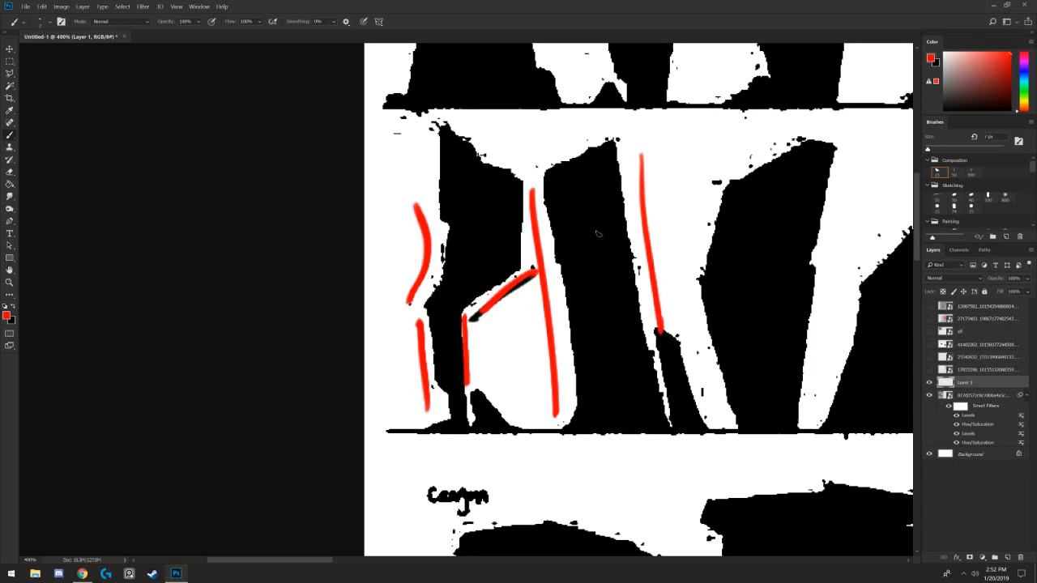
left_click_drag(572, 236, 630, 257)
left_click_drag(580, 219, 583, 256)
- Draw a red line along the right edge of the tall rock in the second Canyon row
key("ctrl+minus")
left_click_drag(641, 346, 604, 134)
left_click_drag(622, 310, 583, 148)
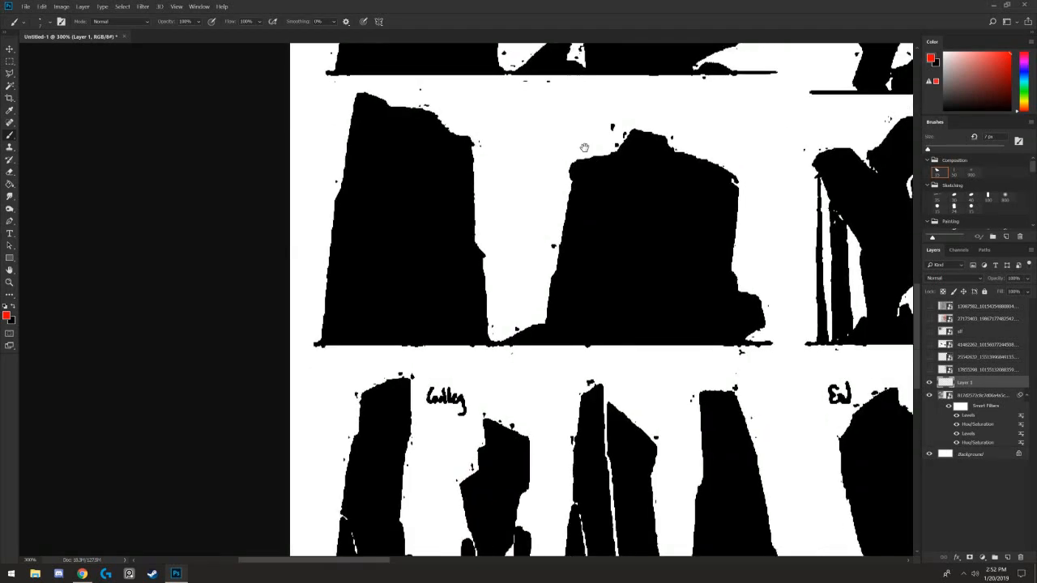
mouse_move(622, 216)
left_mouse_down()
mouse_move(488, 209)
mouse_move(535, 227)
left_mouse_up()
left_click_drag(393, 144, 414, 351)
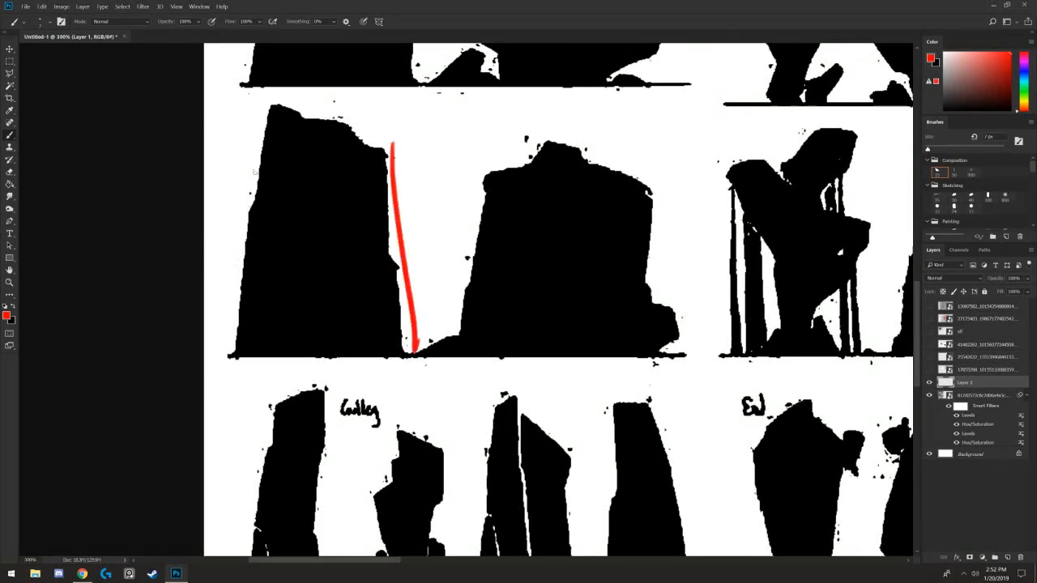
- Mark the side and top contours of both rocks in the second Canyon row with red strokes
left_click_drag(256, 144, 229, 336)
left_click_drag(293, 103, 378, 131)
left_click_drag(649, 162, 690, 331)
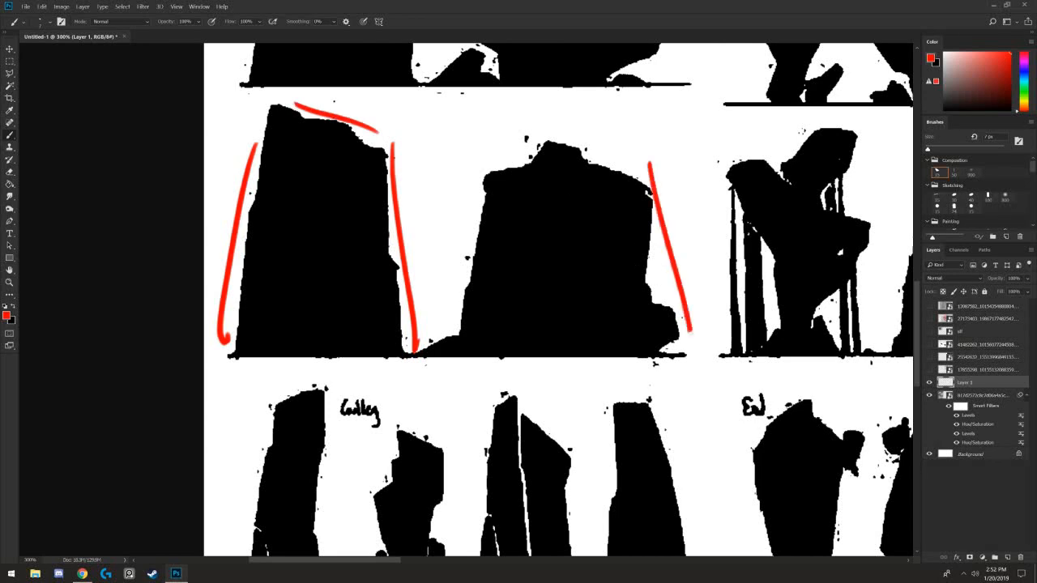
left_click_drag(491, 122, 451, 301)
left_click_drag(645, 154, 492, 117)
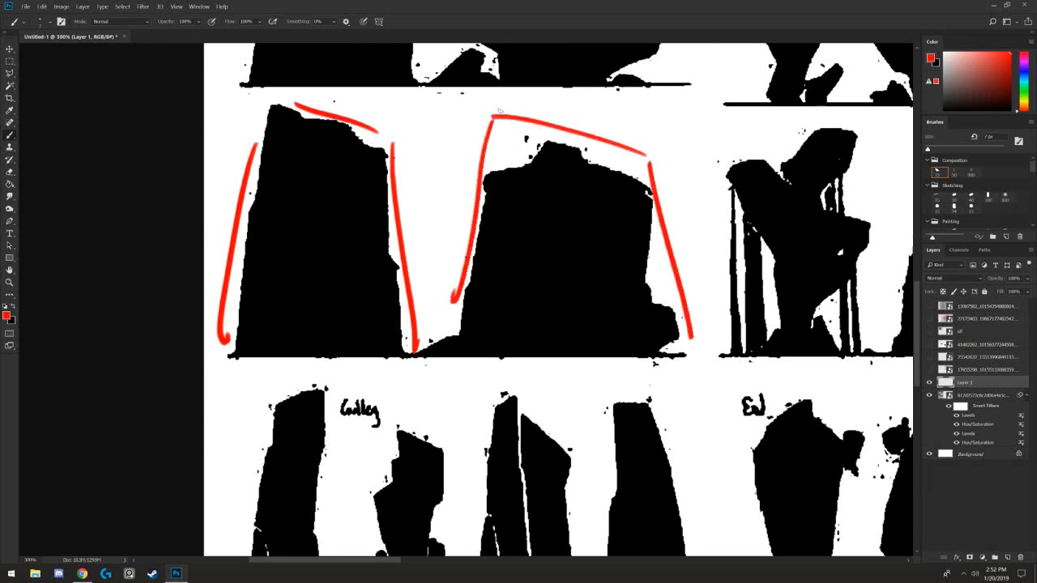
- Mark a small red cross above the top of the last rock in the first Gulley row
mouse_move(496, 312)
left_mouse_down()
mouse_move(446, 125)
mouse_move(410, 71)
left_mouse_up()
left_click_drag(492, 147, 487, 96)
left_click_drag(569, 126, 618, 321)
key("ctrl+z")
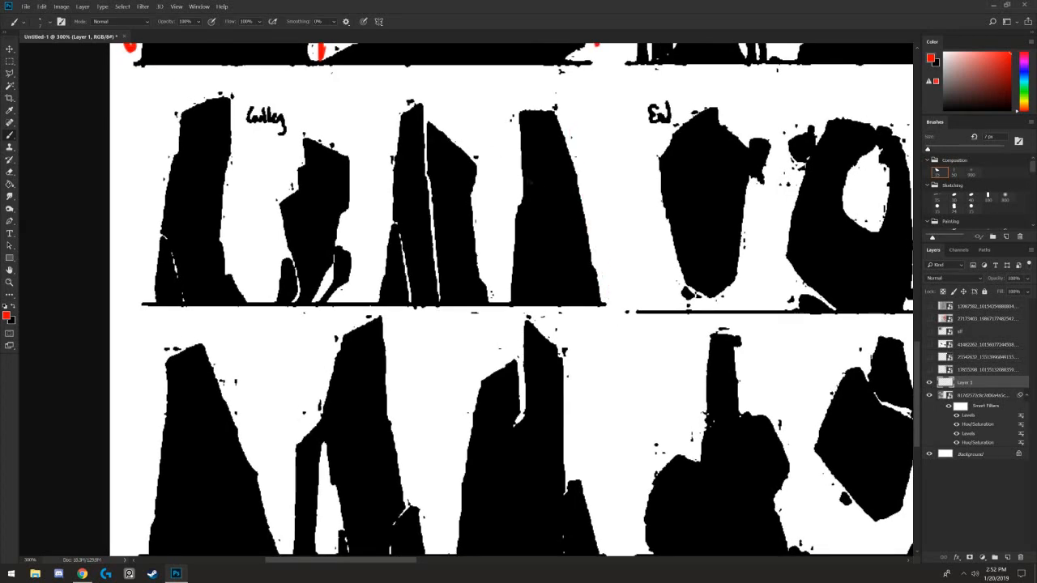
mouse_move(522, 96)
left_mouse_down()
mouse_move(530, 181)
mouse_move(545, 197)
left_mouse_up()
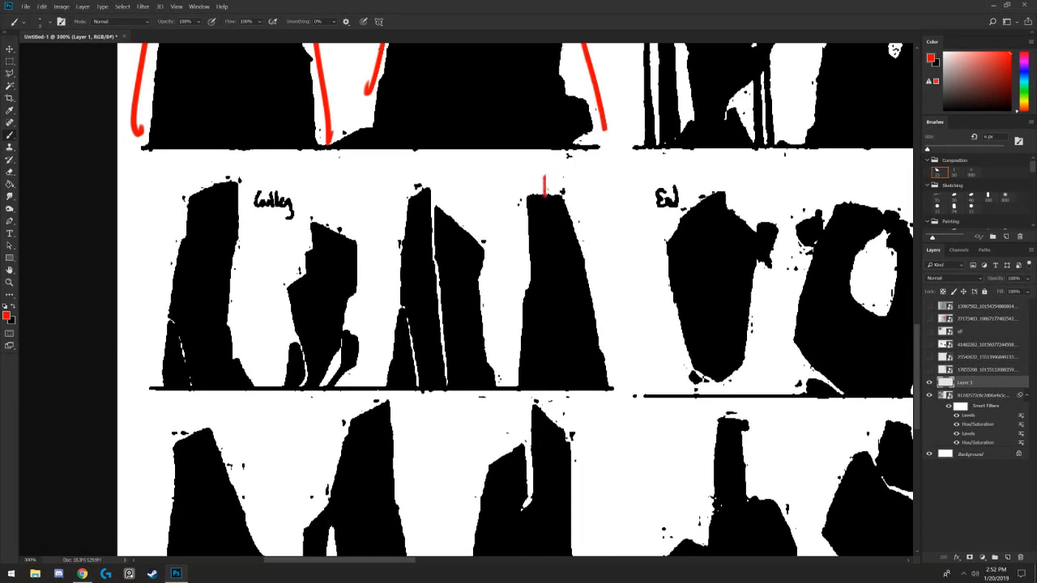
left_click_drag(508, 259, 396, 189)
left_click_drag(475, 230, 396, 273)
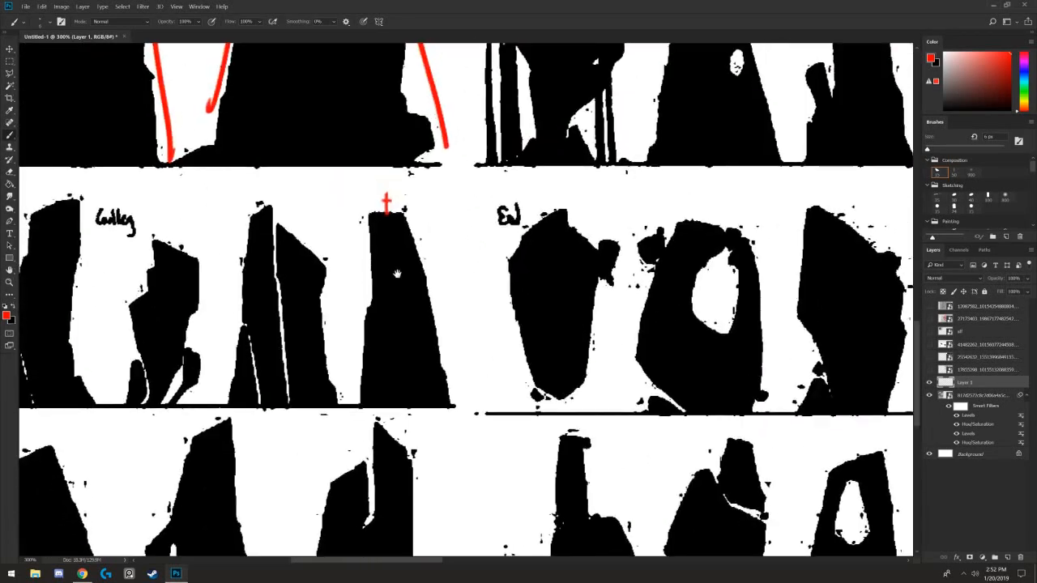
- Draw jagged red strokes along the left contour of the fourth rock in the second Start row
left_click_drag(350, 136, 423, 343)
left_click_drag(332, 81, 428, 317)
left_click_drag(414, 79, 441, 315)
left_click_drag(495, 176, 450, 185)
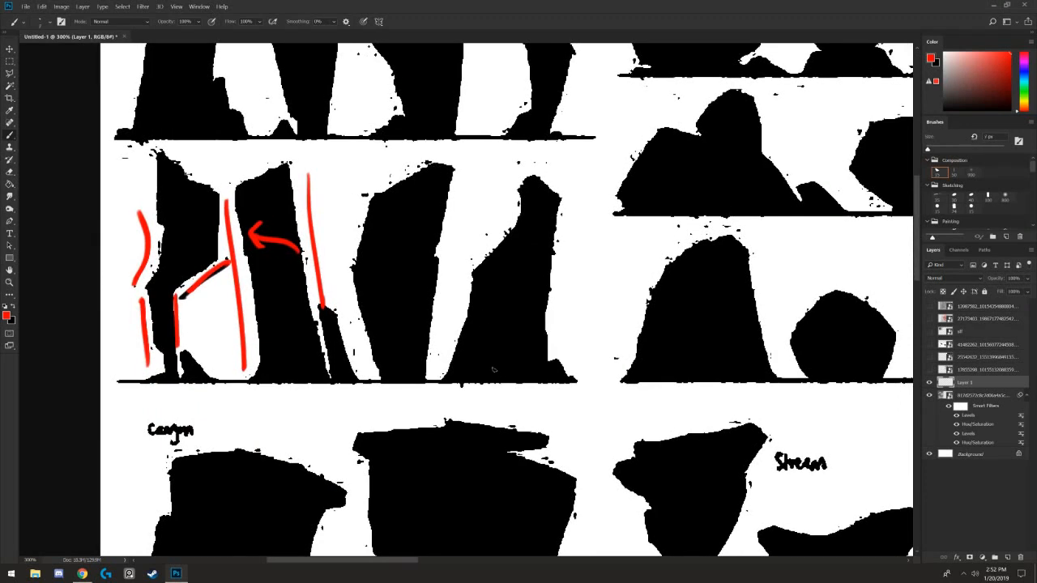
mouse_move(435, 370)
left_mouse_down()
mouse_move(462, 359)
mouse_move(475, 327)
left_mouse_up()
key("ctrl+z")
mouse_move(434, 362)
left_mouse_down()
mouse_move(461, 349)
mouse_move(501, 273)
left_mouse_up()
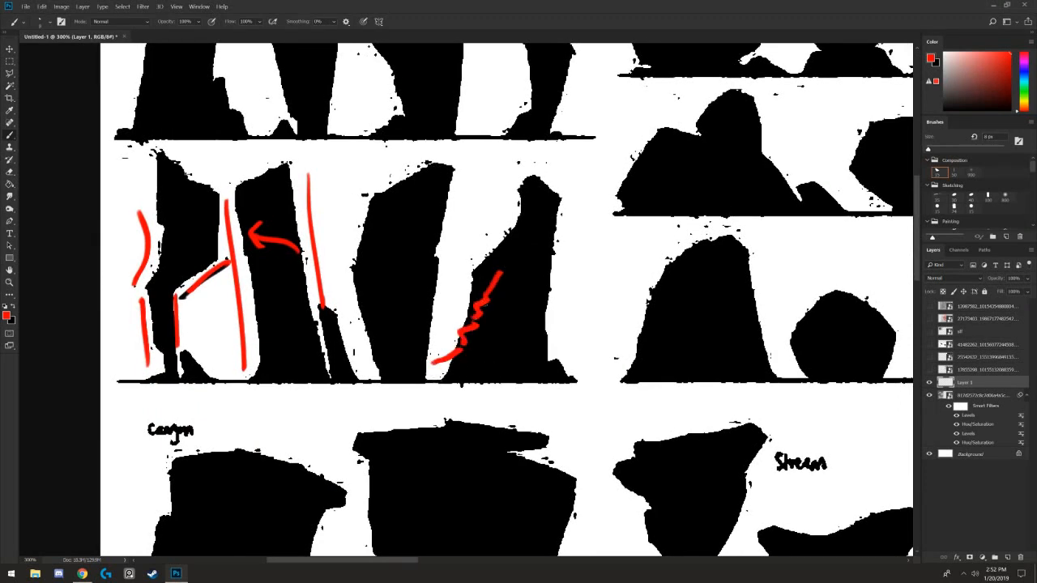
left_click_drag(462, 316, 489, 274)
mouse_move(470, 340)
left_mouse_down()
mouse_move(542, 280)
mouse_move(535, 190)
left_mouse_up()
- Hide the red stroke layer and the rock sheet layer, and add a new empty layer
key("ctrl+minus")
key("ctrl+minus")
left_click_drag(454, 363, 381, 242)
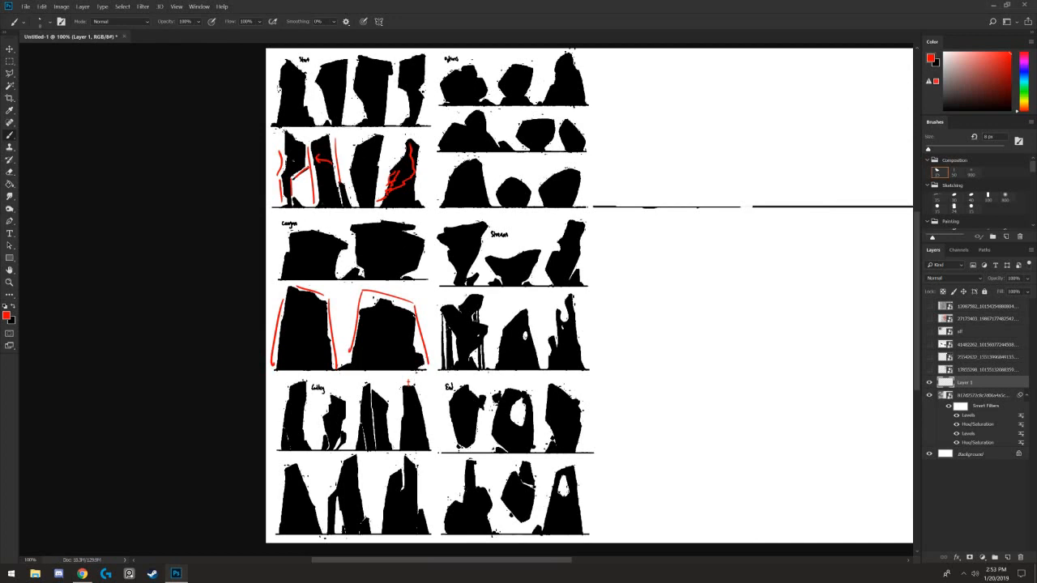
left_click(929, 383)
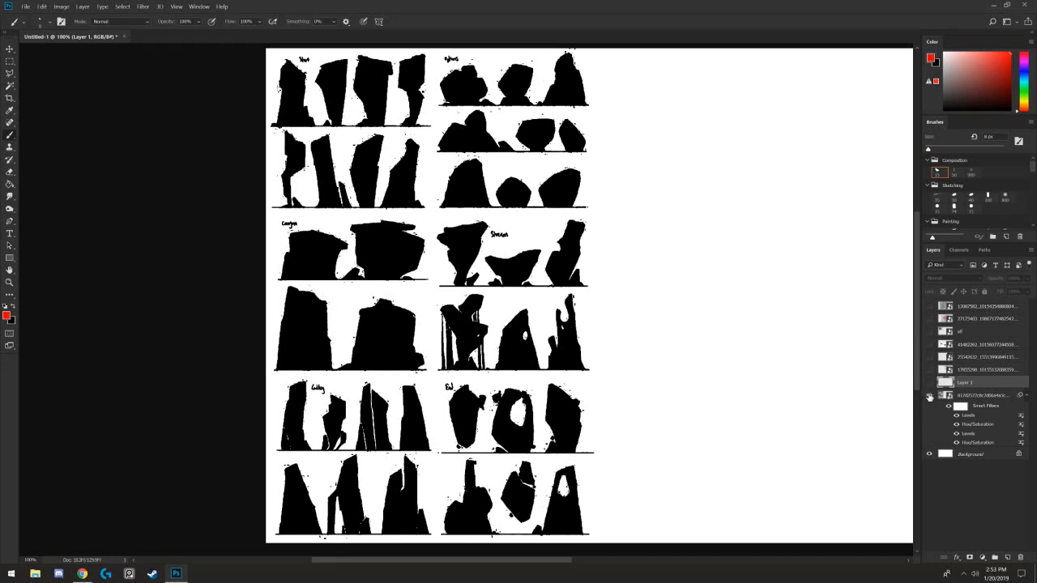
left_click(930, 396)
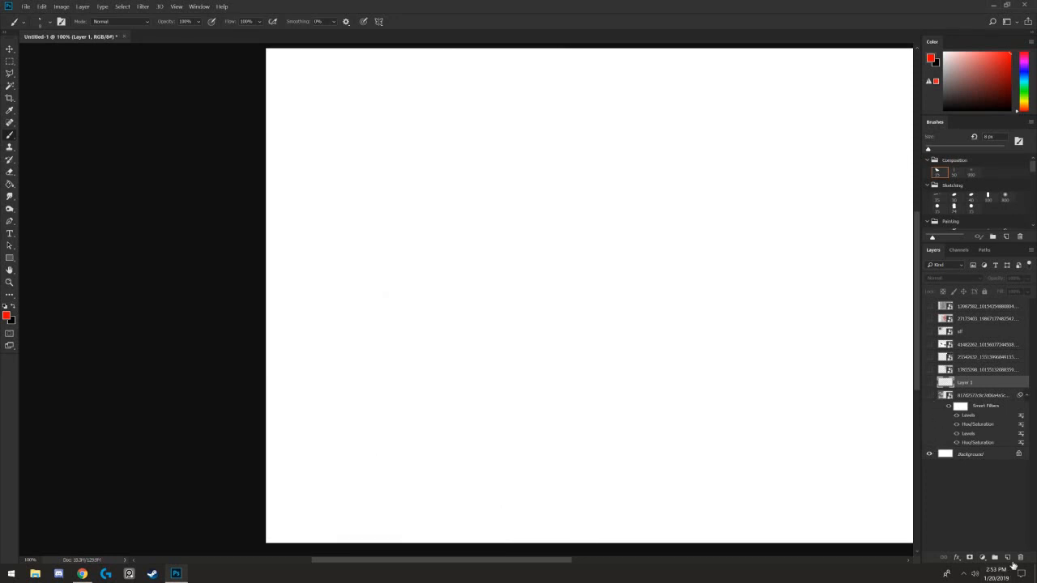
left_click(1007, 558)
- Switch the brush colour to black and enlarge the brush to 20 px for painting near the canvas's upper-left corner
key("ctrl+plus")
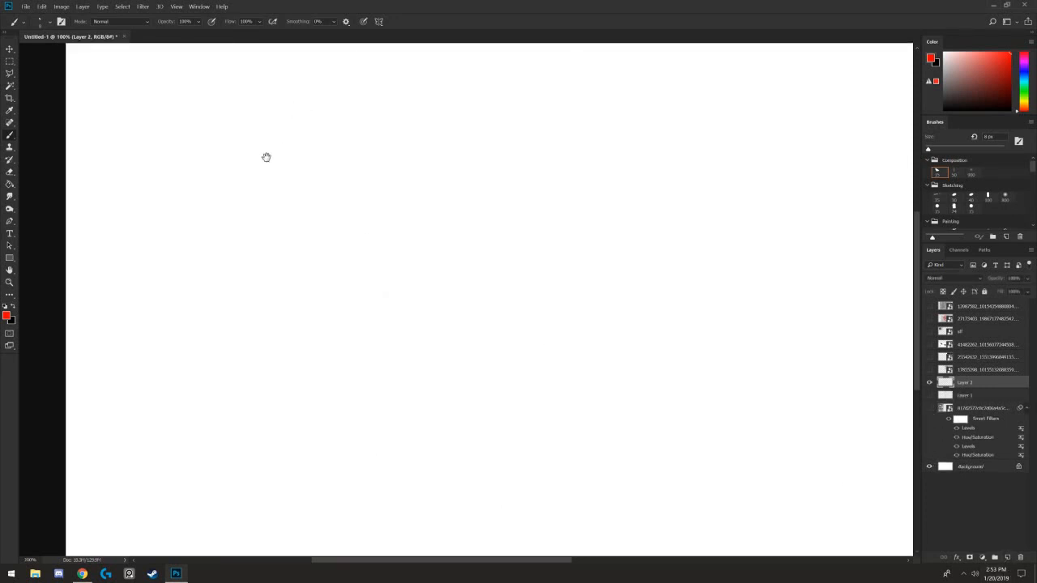
left_click_drag(267, 157, 370, 327)
left_click(13, 305)
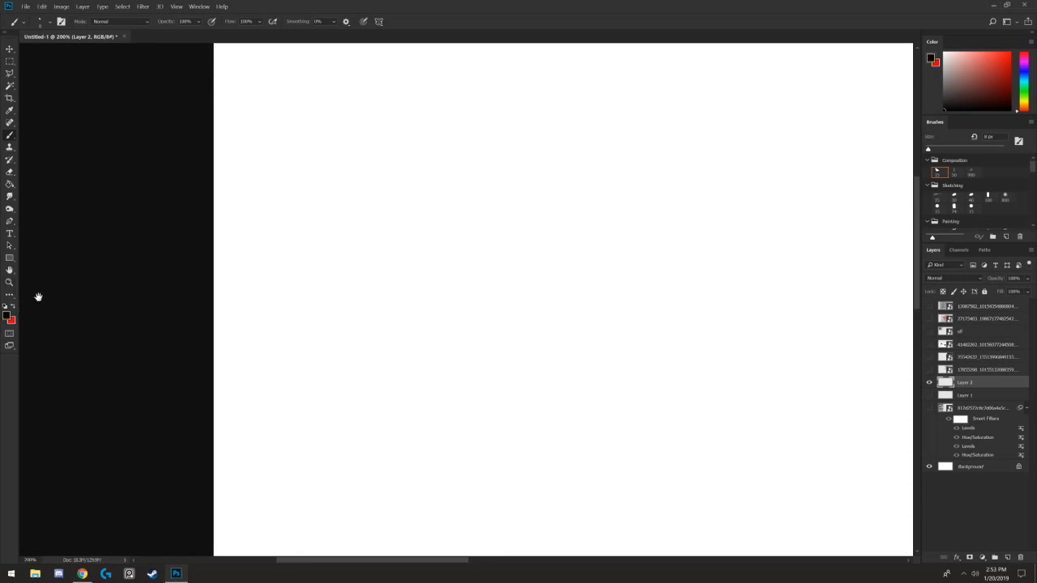
left_click_drag(274, 168, 363, 285)
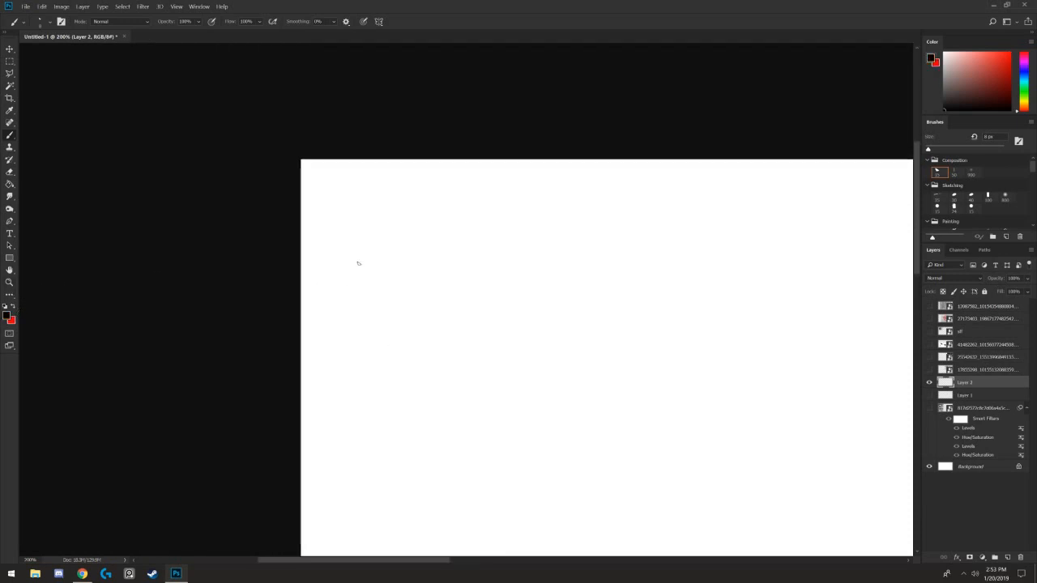
key("bracketright")
key("bracketright")
key("bracketright")
key("bracketright")
key("bracketright")
key("bracketright")
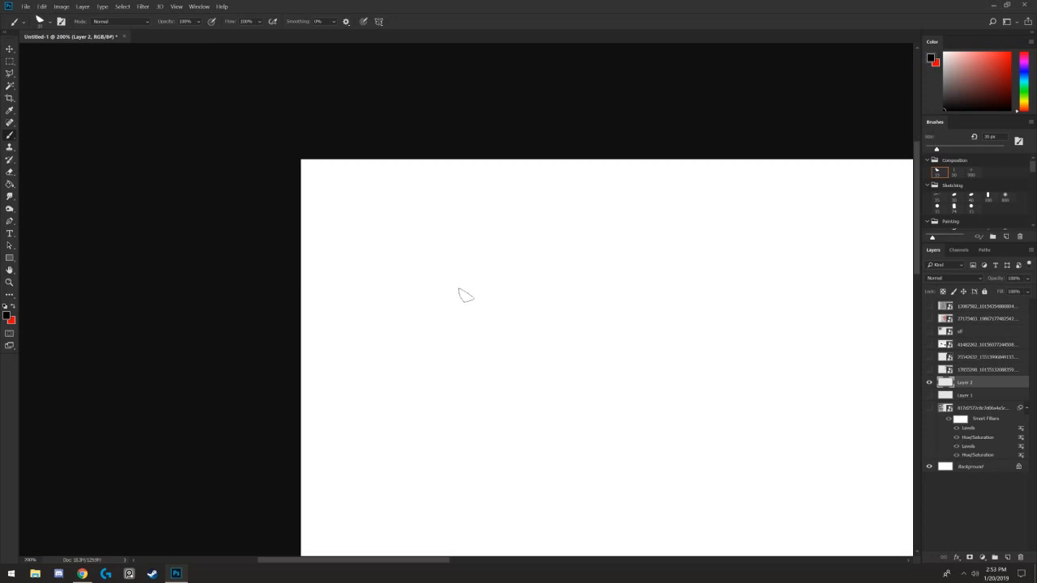
key("bracketleft")
left_click_drag(387, 226, 409, 225)
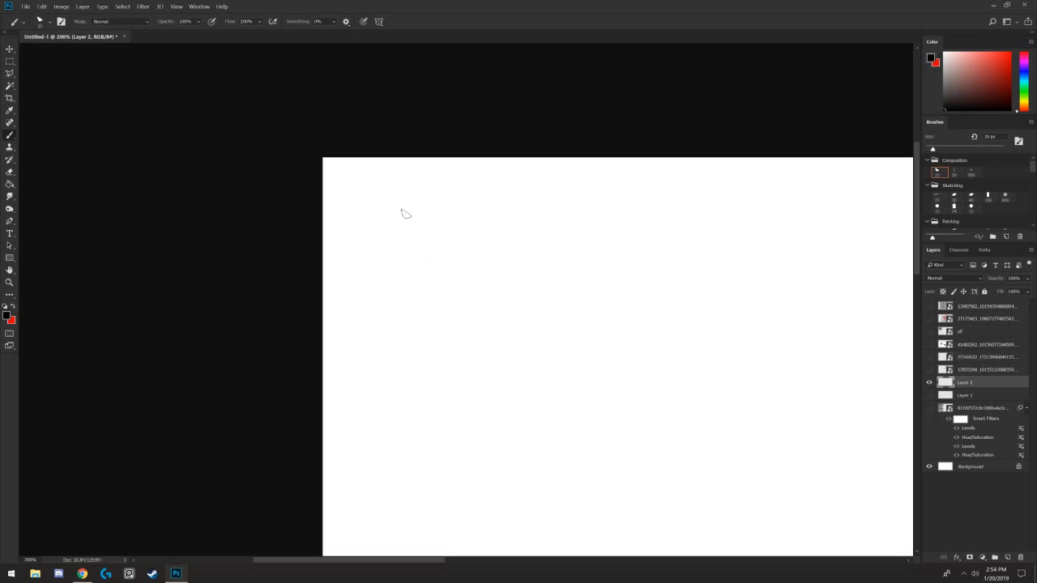
mouse_move(445, 271)
left_mouse_down()
mouse_move(370, 191)
mouse_move(396, 217)
mouse_move(370, 206)
mouse_move(359, 214)
mouse_move(378, 206)
left_mouse_up()
key("bracketright")
key("bracketright")
key("bracketright")
key("ctrl+z")
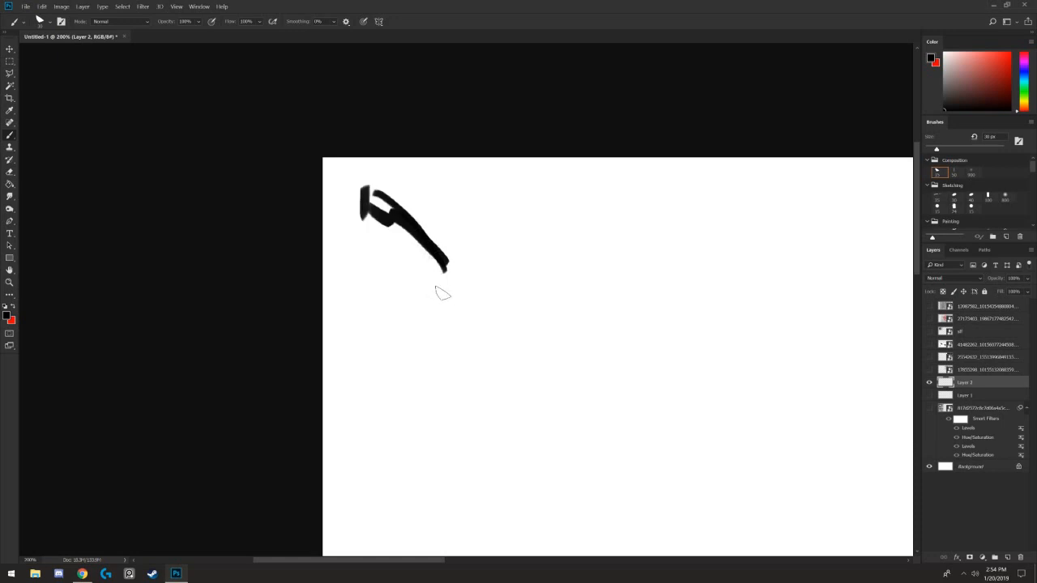
key("ctrl+z")
key("ctrl+z")
key("ctrl+z")
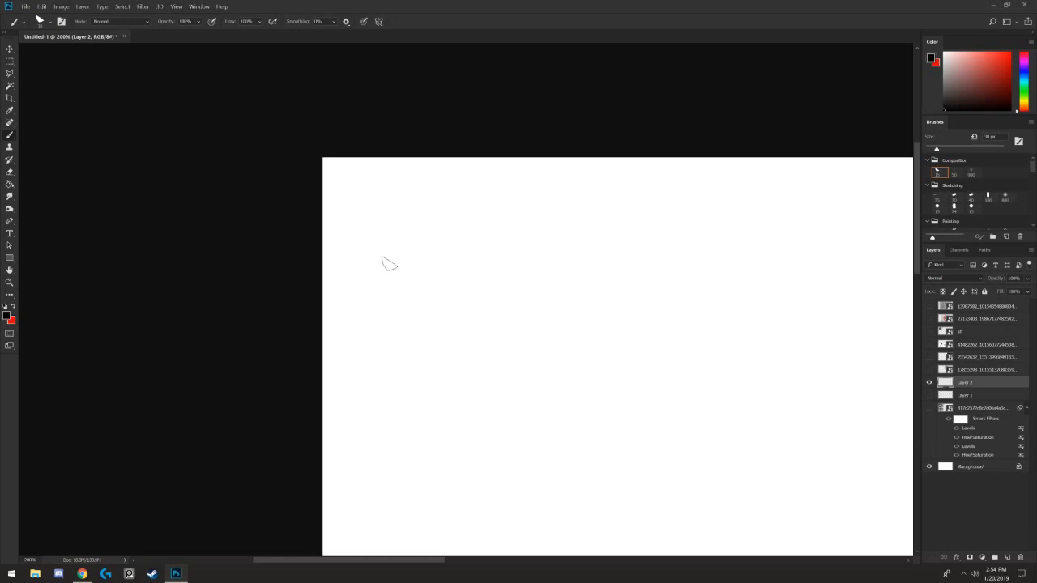
- Paint a solid black rock silhouette with a 25 px brush, with a sloping left side, a tall peak and a bulging right side
key("ctrl+plus")
left_click_drag(379, 169, 389, 296)
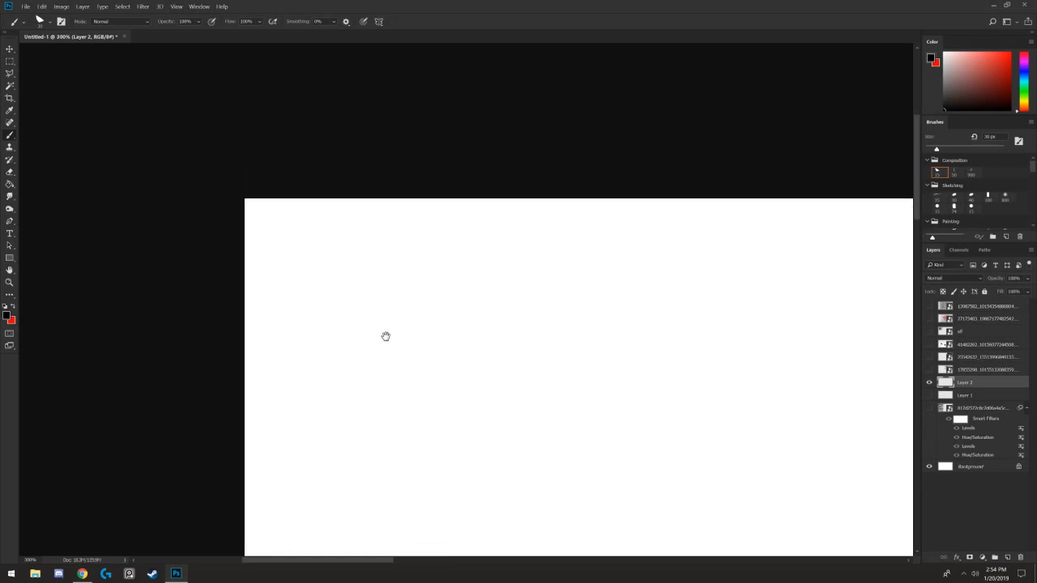
left_click_drag(386, 337, 393, 241)
key("bracketright")
left_click_drag(303, 282, 401, 216)
mouse_move(446, 157)
left_mouse_down()
mouse_move(419, 274)
mouse_move(443, 285)
mouse_move(306, 282)
left_mouse_up()
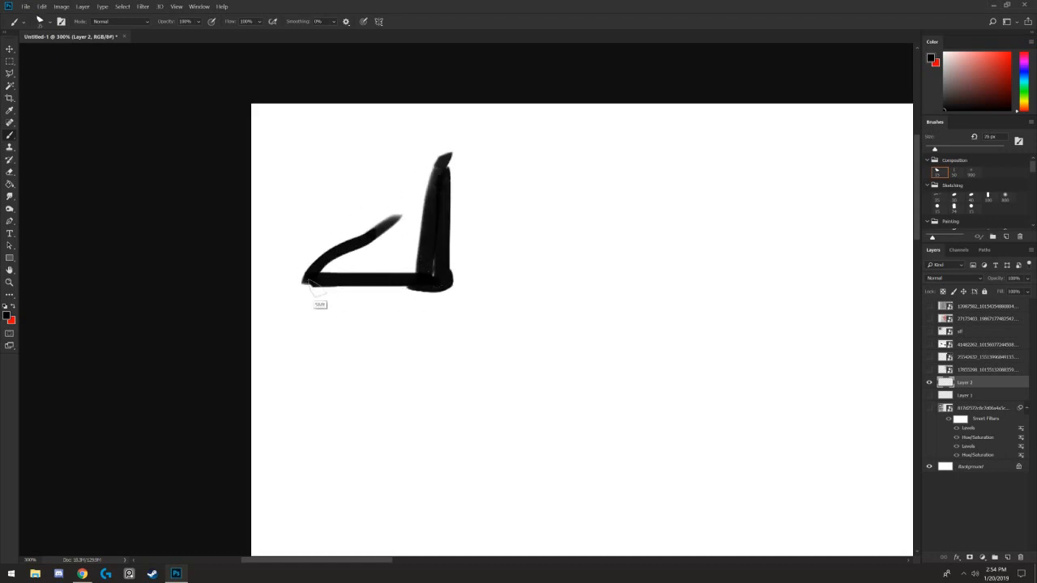
mouse_move(374, 272)
left_mouse_down()
mouse_move(452, 169)
mouse_move(426, 171)
mouse_move(412, 187)
mouse_move(393, 245)
left_mouse_up()
mouse_move(423, 191)
left_mouse_down()
mouse_move(411, 259)
mouse_move(329, 271)
mouse_move(387, 259)
mouse_move(419, 274)
mouse_move(379, 273)
mouse_move(422, 191)
mouse_move(427, 225)
left_mouse_up()
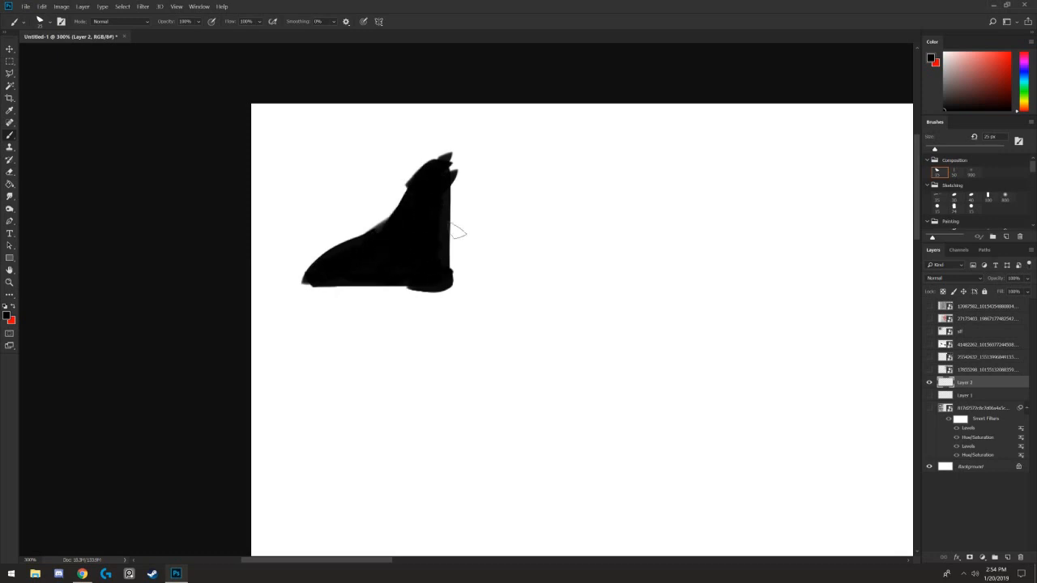
mouse_move(451, 261)
left_mouse_down()
mouse_move(448, 200)
mouse_move(465, 248)
mouse_move(458, 236)
left_mouse_up()
key("ctrl+z")
mouse_move(451, 230)
left_mouse_down()
mouse_move(458, 277)
mouse_move(464, 261)
left_mouse_up()
- Erase the lower edge of the rock silhouette to a flat base with a 40 px eraser
key("e")
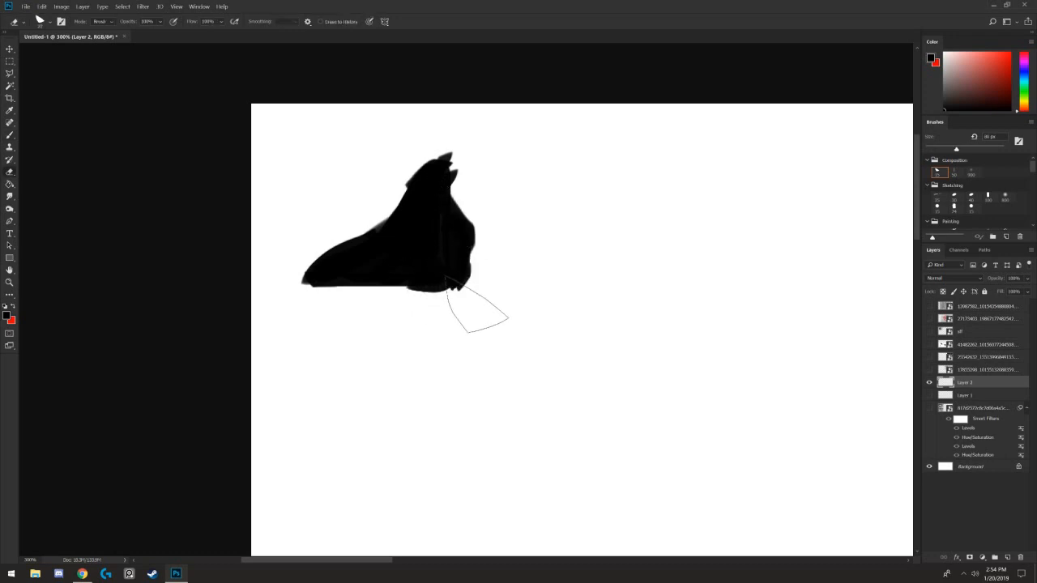
key("bracketleft")
key("bracketleft")
left_click_drag(304, 298, 541, 349)
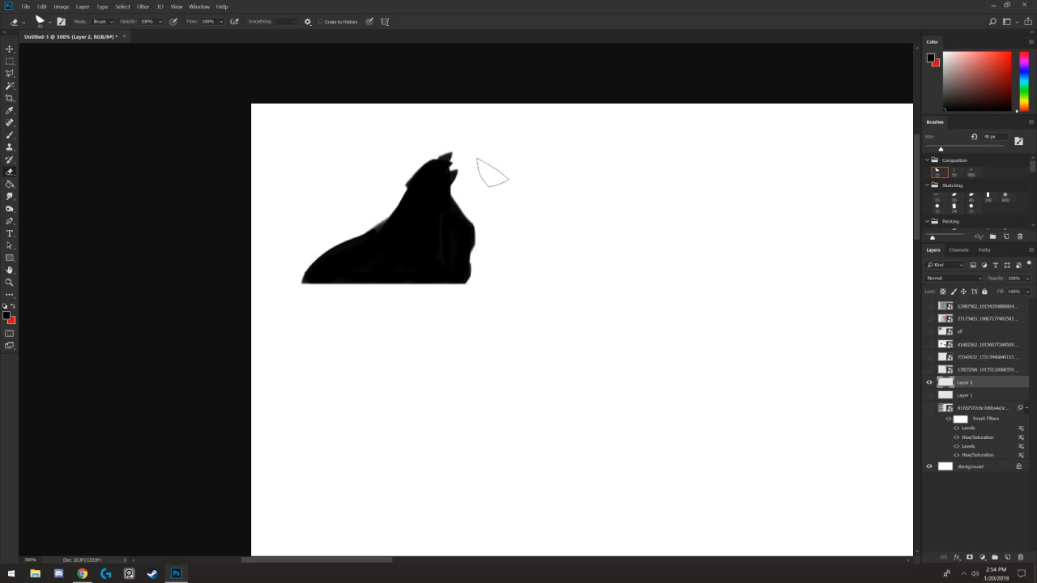
- Add spikes to both sides of the first rock's peak and a small bump on its left slope with a 20 px brush
key("b")
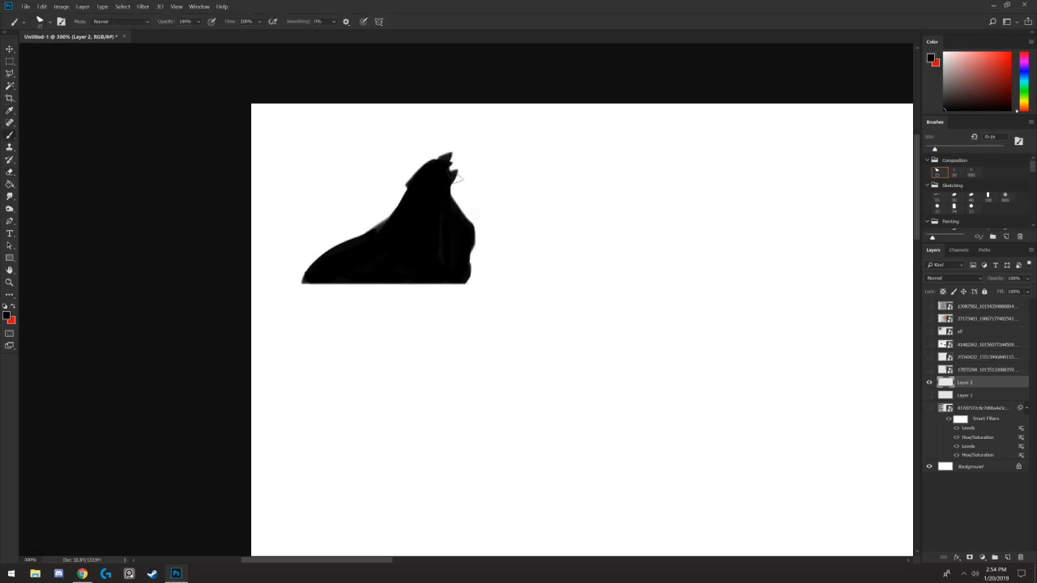
key("bracketleft")
key("bracketleft")
left_click_drag(460, 179, 443, 207)
left_click_drag(411, 155, 392, 214)
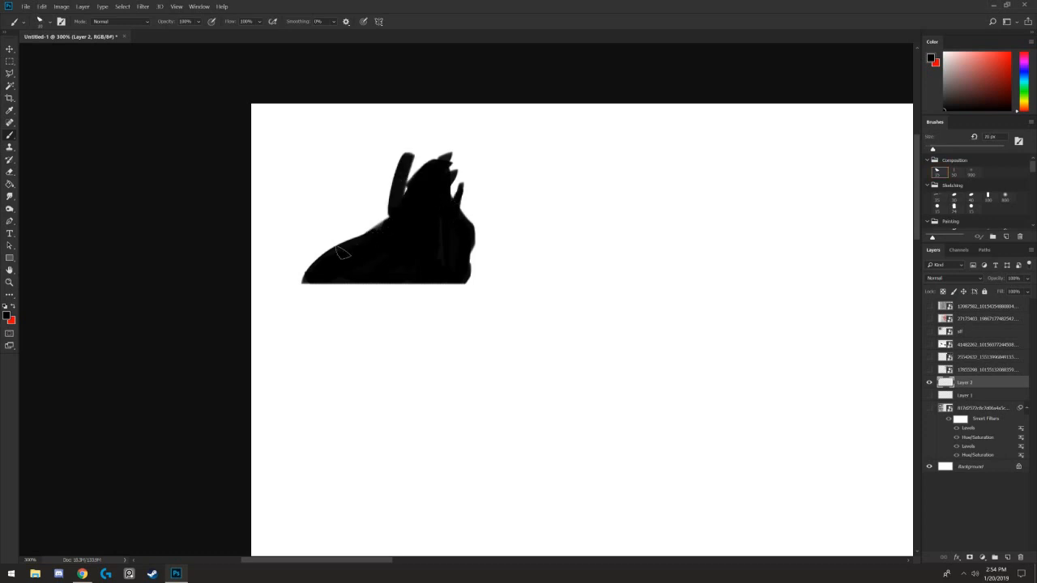
mouse_move(344, 252)
left_mouse_down()
mouse_move(354, 231)
mouse_move(285, 215)
mouse_move(299, 208)
left_mouse_up()
key("space")
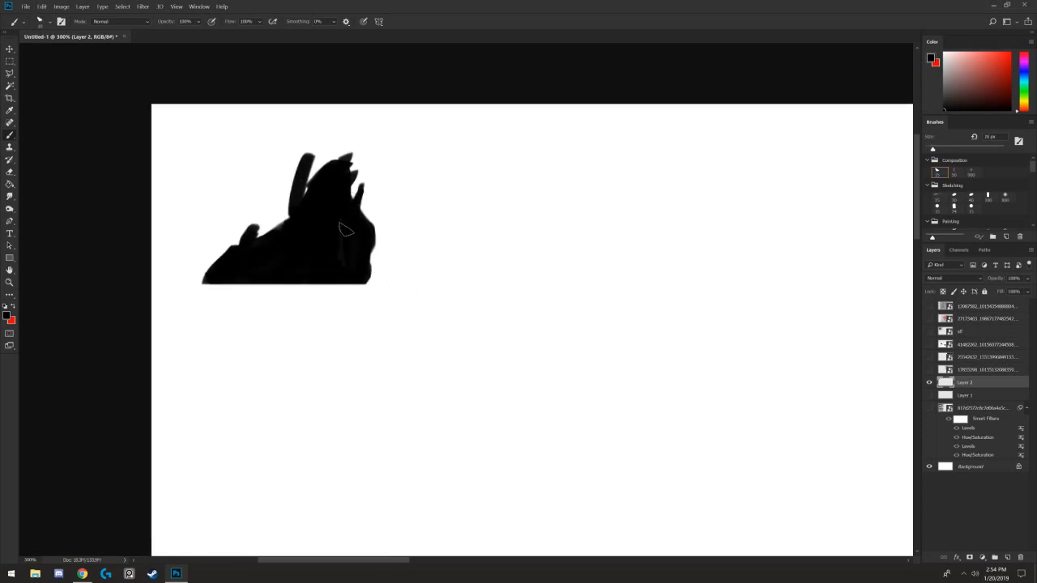
mouse_move(235, 341)
left_mouse_down()
mouse_move(384, 349)
mouse_move(384, 387)
left_mouse_up()
key("ctrl+z")
key("ctrl+z")
- Rough in a second rock with two tall leaning black spires and a shorter spike, to the right of the first silhouette
key("space")
left_click_drag(524, 189, 459, 195)
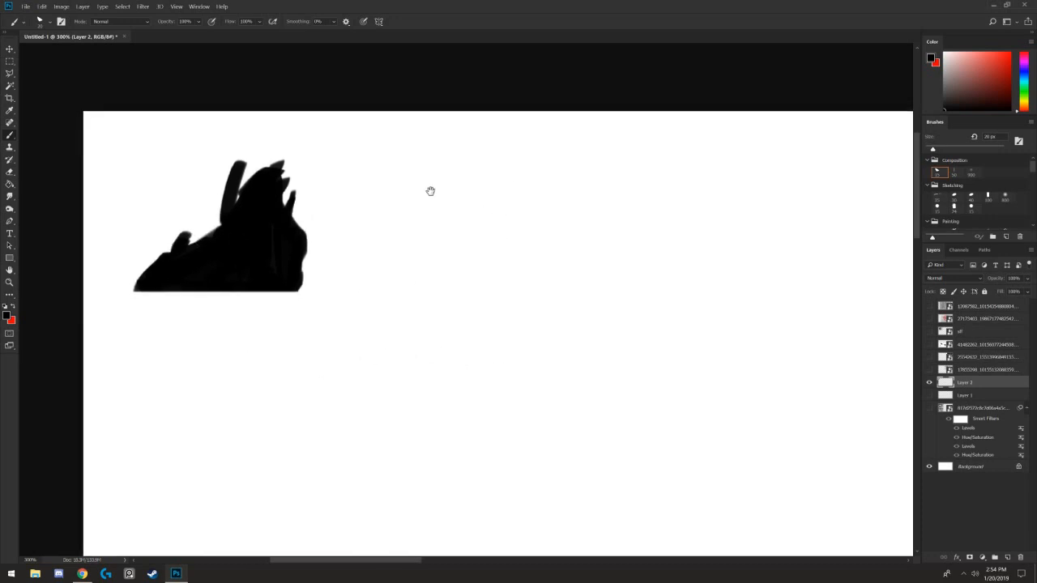
mouse_move(525, 167)
left_mouse_down()
mouse_move(517, 201)
mouse_move(459, 236)
mouse_move(518, 180)
mouse_move(453, 191)
mouse_move(465, 196)
mouse_move(427, 242)
mouse_move(449, 206)
left_mouse_up()
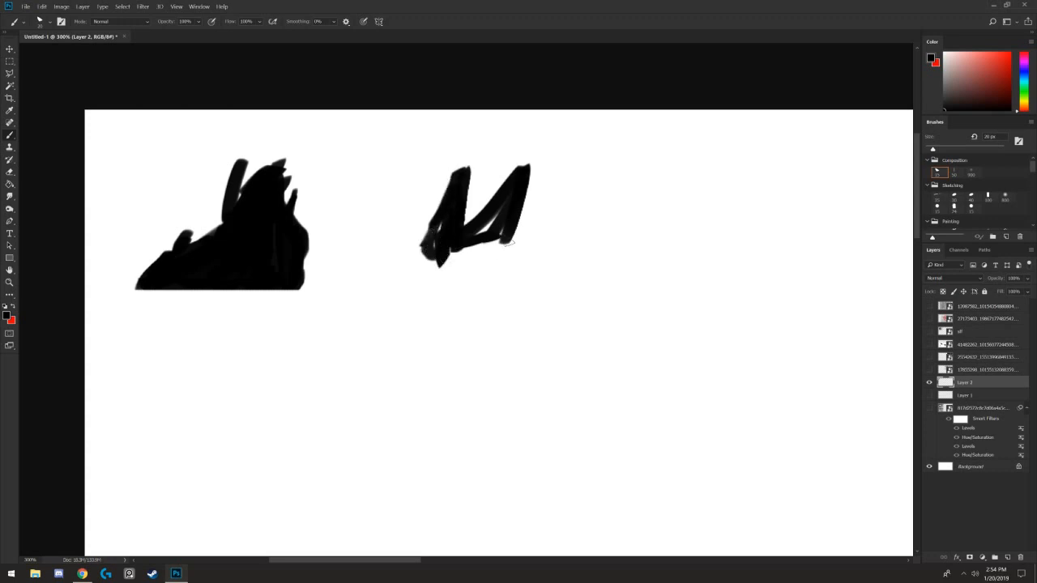
mouse_move(504, 243)
left_mouse_down()
mouse_move(541, 219)
mouse_move(518, 288)
left_mouse_up()
left_click_drag(443, 282, 510, 261)
key("bracketleft")
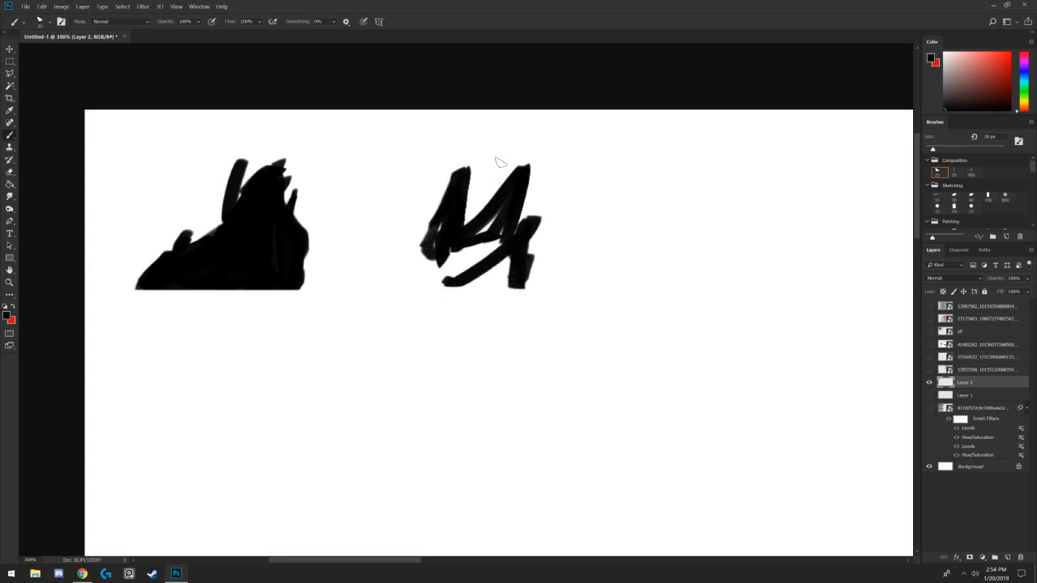
- Add a thin floating shard, two low pillars and a straight base line to the second rock
mouse_move(505, 160)
left_mouse_down()
mouse_move(408, 261)
mouse_move(418, 258)
mouse_move(410, 284)
left_mouse_up()
key("bracketright")
left_click_drag(393, 241, 395, 291)
left_click_drag(379, 288, 387, 292)
left_click_drag(520, 287, 362, 286)
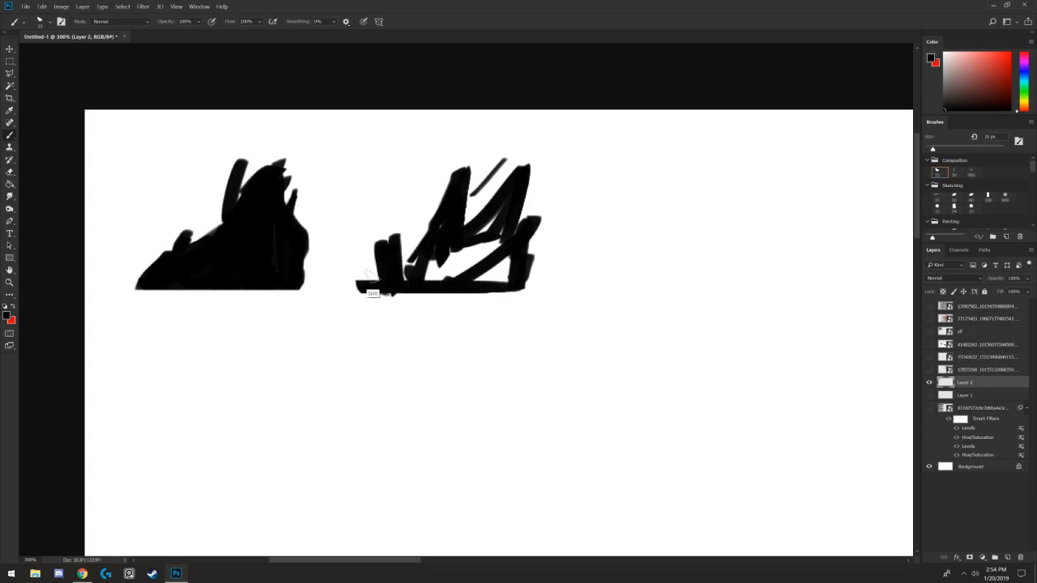
- Fill the gaps inside the second rock with black to make its body solid
mouse_move(504, 260)
left_mouse_down()
mouse_move(366, 273)
mouse_move(498, 290)
left_mouse_up()
left_click_drag(486, 241, 413, 273)
left_click_drag(483, 226, 503, 200)
left_click_drag(426, 277, 477, 261)
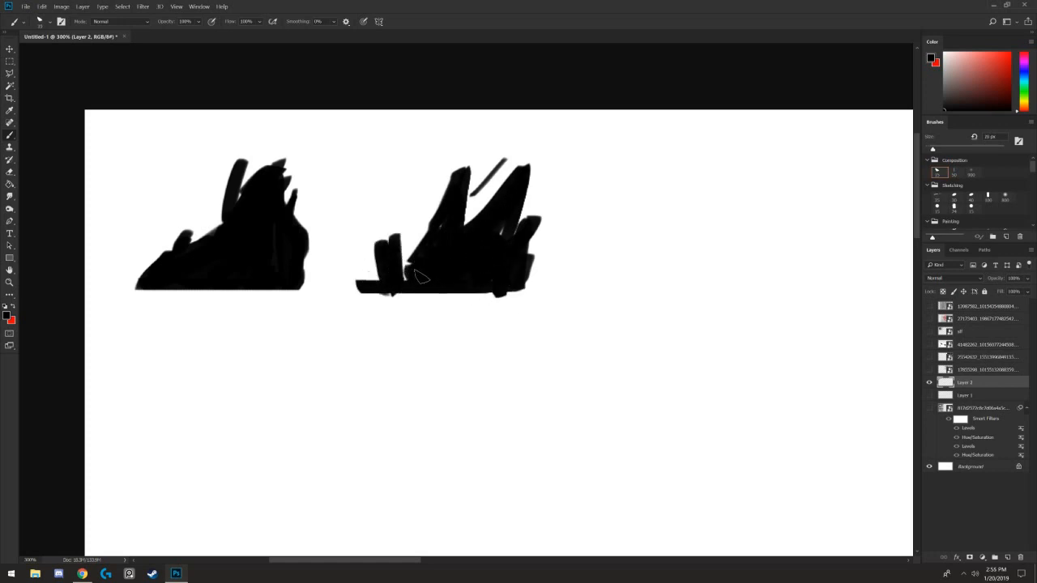
- Draw two tall upright black spikes for a third rock, to the right of the second silhouette
left_click_drag(586, 206, 444, 174)
key("bracketleft")
mouse_move(571, 118)
left_mouse_down()
mouse_move(587, 179)
mouse_move(546, 211)
left_mouse_up()
left_click_drag(577, 180, 539, 214)
left_click_drag(526, 162, 535, 219)
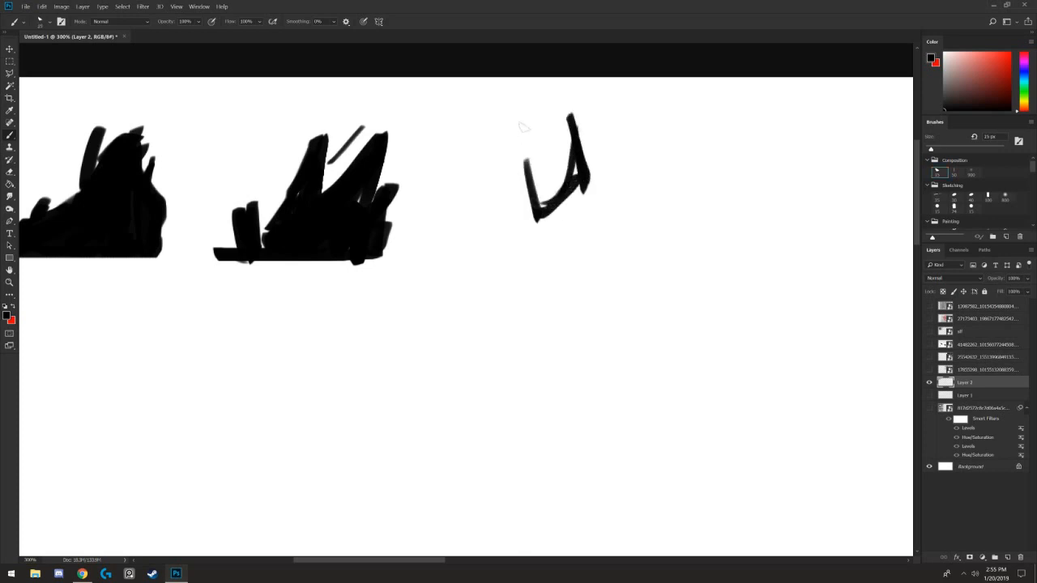
left_click_drag(522, 112, 531, 217)
left_click_drag(520, 149, 507, 220)
left_click_drag(523, 113, 509, 215)
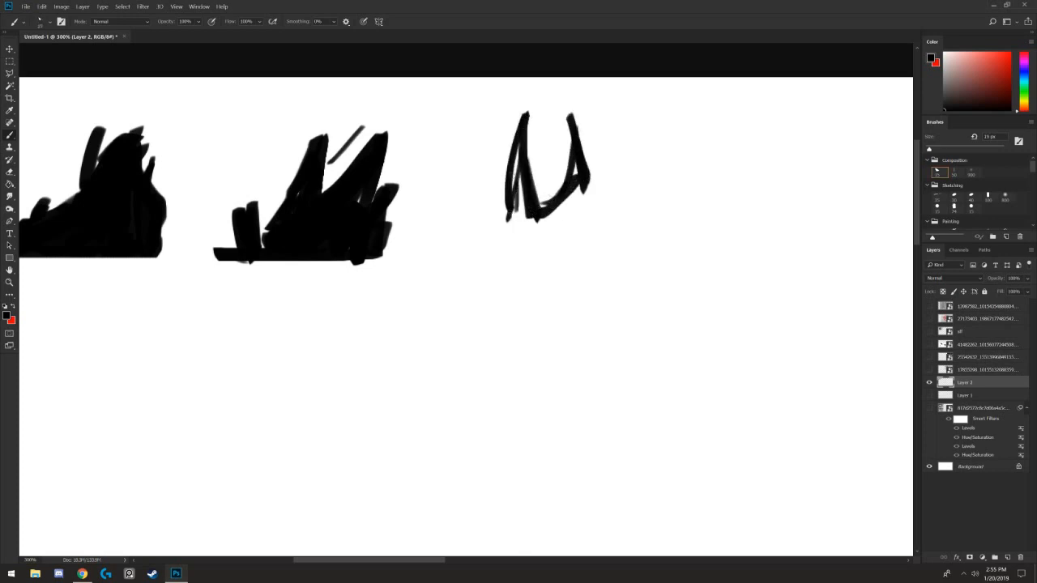
- Add outward-leaning lower spikes on both sides of the third rock, redrawing the left one
left_click_drag(513, 170, 529, 219)
left_click_drag(580, 179, 538, 240)
mouse_move(615, 198)
left_mouse_down()
mouse_move(541, 260)
mouse_move(556, 240)
left_mouse_up()
mouse_move(577, 212)
left_mouse_down()
mouse_move(531, 246)
mouse_move(504, 251)
left_mouse_up()
left_click_drag(476, 218, 531, 249)
key("ctrl+alt+z")
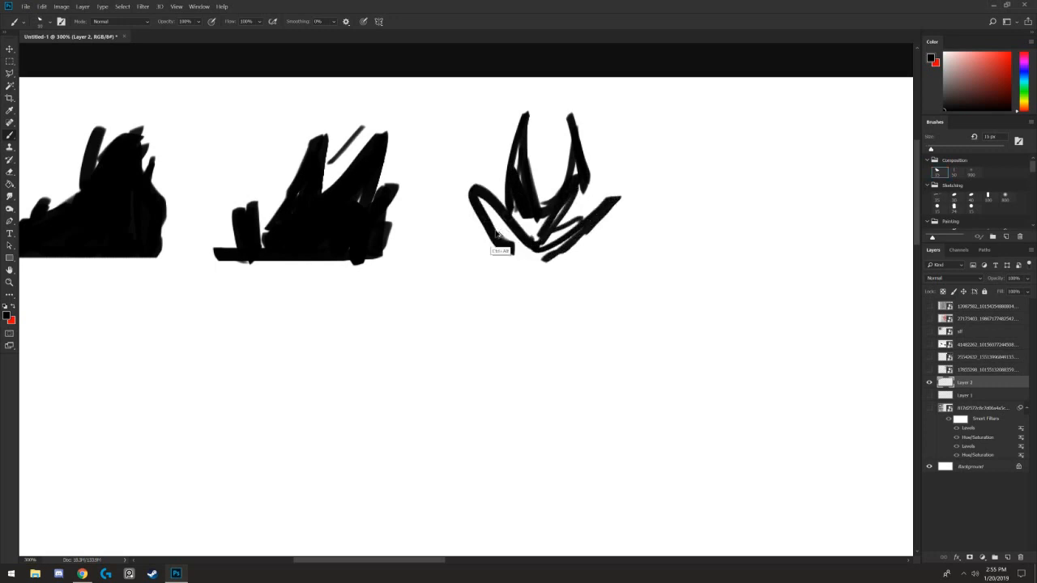
key("ctrl+alt+z")
mouse_move(470, 194)
left_mouse_down()
mouse_move(519, 236)
mouse_move(467, 201)
mouse_move(525, 267)
left_mouse_up()
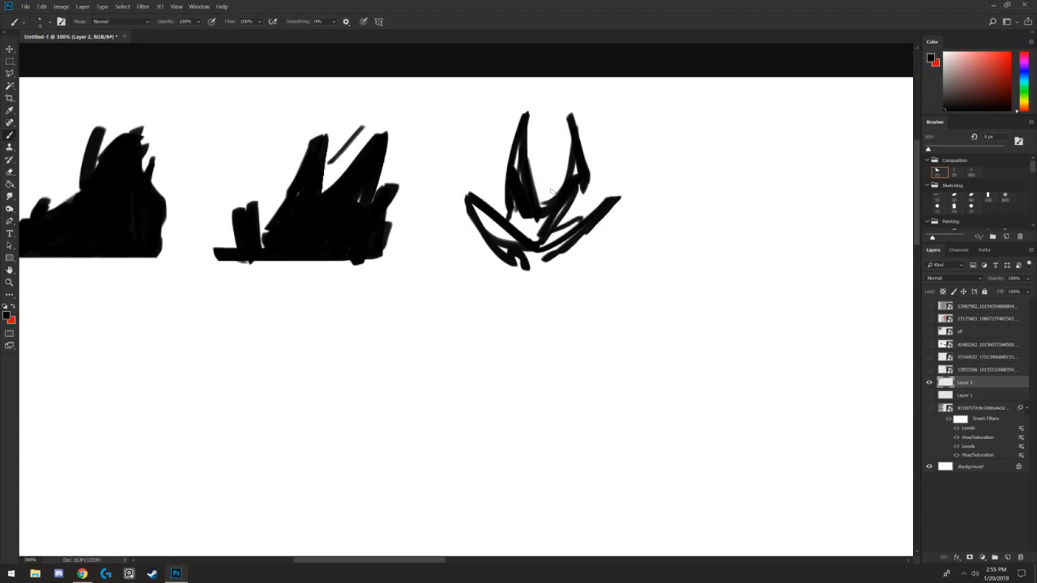
- Add tiny spikes between the third rock's horns with a fine brush and fill its body solid black with a 20 px brush
left_click_drag(556, 184, 548, 204)
left_click_drag(500, 214, 504, 220)
key("bracketright")
key("bracketright")
key("bracketright")
mouse_move(580, 230)
left_mouse_down()
mouse_move(552, 211)
mouse_move(562, 212)
mouse_move(574, 185)
mouse_move(517, 243)
mouse_move(516, 208)
mouse_move(506, 217)
mouse_move(479, 188)
mouse_move(515, 247)
mouse_move(578, 229)
mouse_move(529, 261)
mouse_move(492, 258)
mouse_move(544, 244)
mouse_move(482, 259)
mouse_move(559, 172)
mouse_move(516, 227)
mouse_move(503, 263)
left_mouse_up()
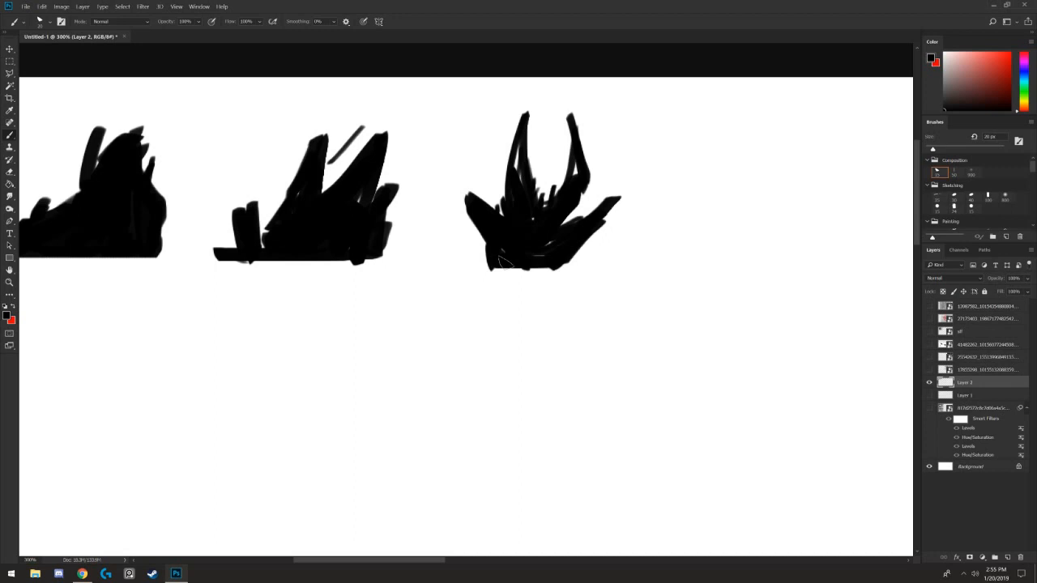
- Flatten the third rock's ragged underside with the eraser and dab tiny black debris marks along the ground on both sides of it
key("e")
left_click_drag(475, 272, 551, 280)
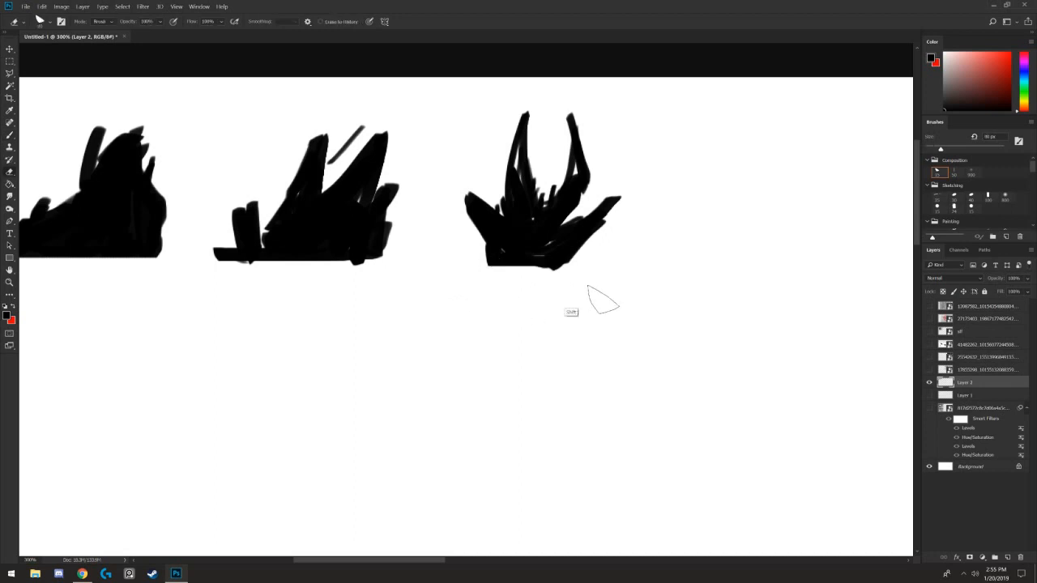
key("b")
mouse_move(483, 243)
left_mouse_down()
mouse_move(484, 260)
mouse_move(472, 264)
left_mouse_up()
key("[")
key("[")
key("[")
key("[")
left_click_drag(466, 264, 444, 264)
left_click_drag(448, 254, 449, 264)
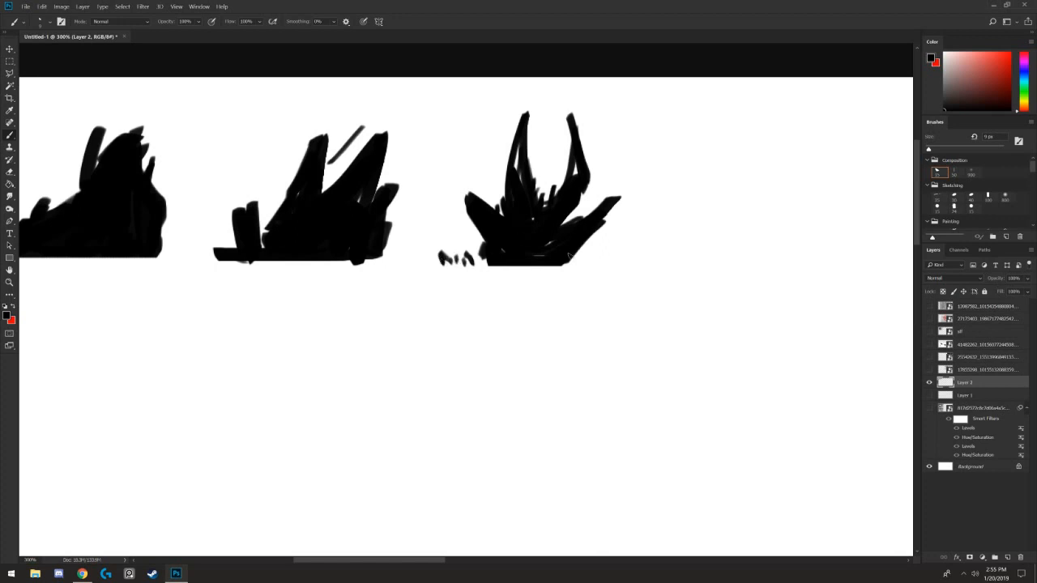
left_click_drag(570, 256, 618, 260)
mouse_move(482, 245)
left_mouse_down()
mouse_move(482, 264)
mouse_move(465, 264)
left_mouse_up()
- Paint a fourth black rock beside the third: a tall thick pillar with a slanted arm branching out to the right near its base
left_click_drag(530, 205, 355, 220)
key("bracketright")
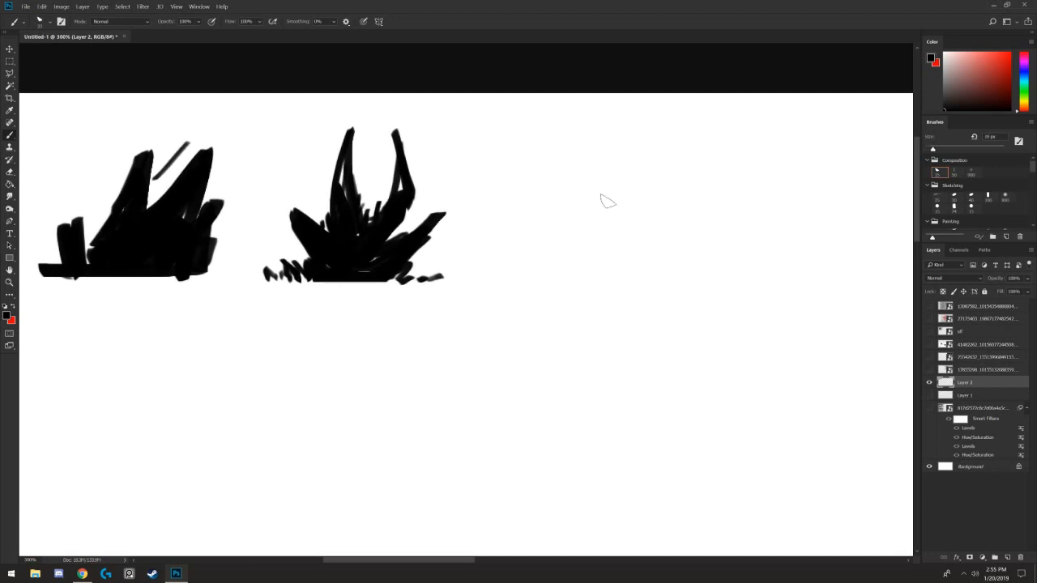
left_click_drag(618, 213, 523, 226)
key("ctrl+z")
mouse_move(620, 189)
left_mouse_down()
mouse_move(567, 226)
mouse_move(569, 247)
mouse_move(611, 192)
mouse_move(570, 240)
mouse_move(572, 258)
mouse_move(556, 123)
mouse_move(502, 118)
mouse_move(528, 290)
mouse_move(552, 130)
mouse_move(530, 138)
mouse_move(519, 114)
left_mouse_up()
key("bracketleft")
key("bracketright")
key("bracketright")
key("bracketright")
mouse_move(535, 268)
left_mouse_down()
mouse_move(577, 275)
mouse_move(583, 296)
mouse_move(567, 276)
left_mouse_up()
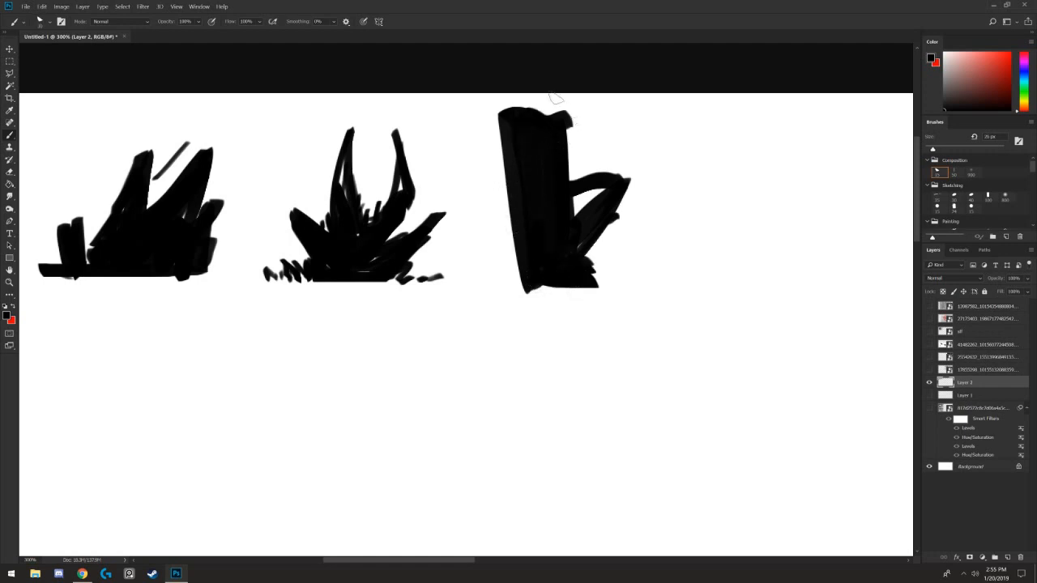
- Add short jagged spikes down the pillar's left edge with a 10 px brush, redrawing the lower ones
key("bracketleft")
key("bracketleft")
key("bracketleft")
key("bracketleft")
mouse_move(502, 126)
left_mouse_down()
mouse_move(501, 137)
mouse_move(490, 162)
mouse_move(498, 184)
mouse_move(512, 169)
mouse_move(497, 192)
mouse_move(517, 165)
mouse_move(505, 213)
mouse_move(517, 206)
mouse_move(516, 191)
mouse_move(504, 221)
left_mouse_up()
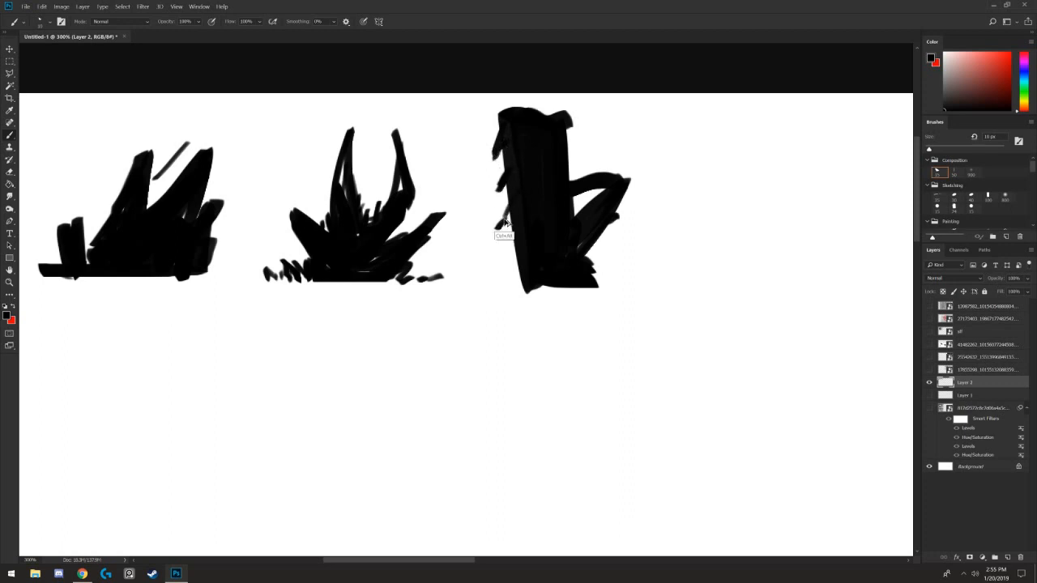
key("ctrl+alt+z")
left_click_drag(508, 267, 518, 260)
left_click_drag(512, 280, 519, 275)
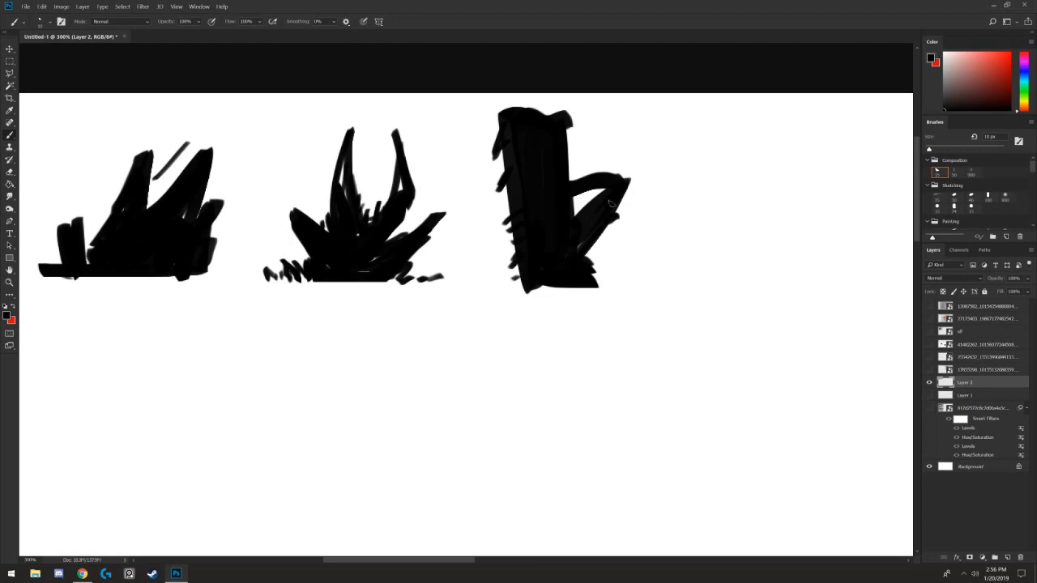
- Add short downward spikes along the outer edge of the fourth rock's slanted arm
left_click_drag(616, 191, 624, 201)
left_click_drag(619, 207, 620, 230)
left_click_drag(606, 238, 608, 247)
mouse_move(591, 251)
left_mouse_down()
mouse_move(606, 261)
mouse_move(600, 288)
mouse_move(597, 271)
left_mouse_up()
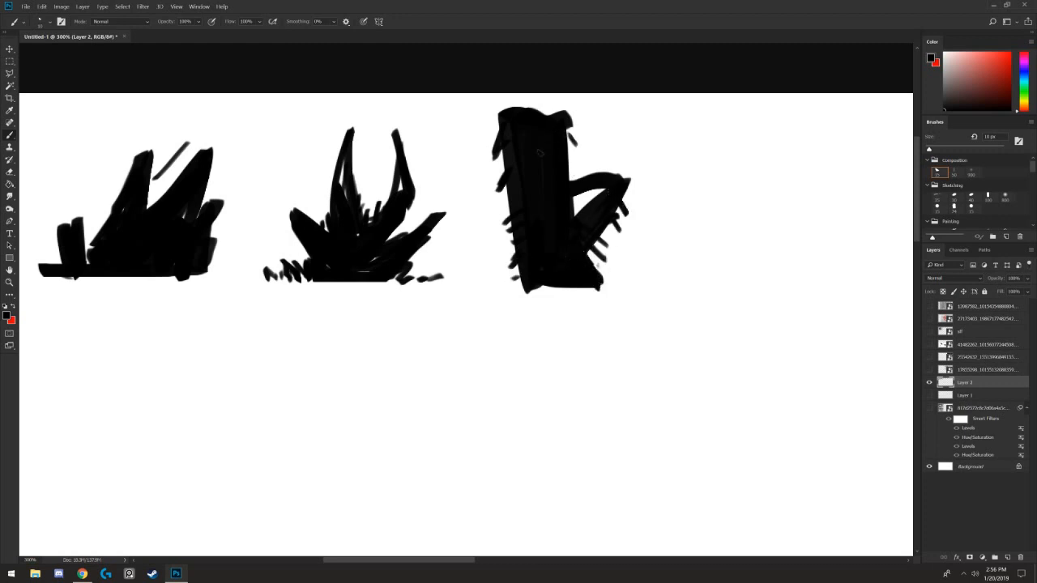
- Try circling the whole row of four rock silhouettes with one large loop
key("ctrl+minus")
left_click_drag(287, 268, 534, 250)
left_click_drag(414, 270, 323, 216)
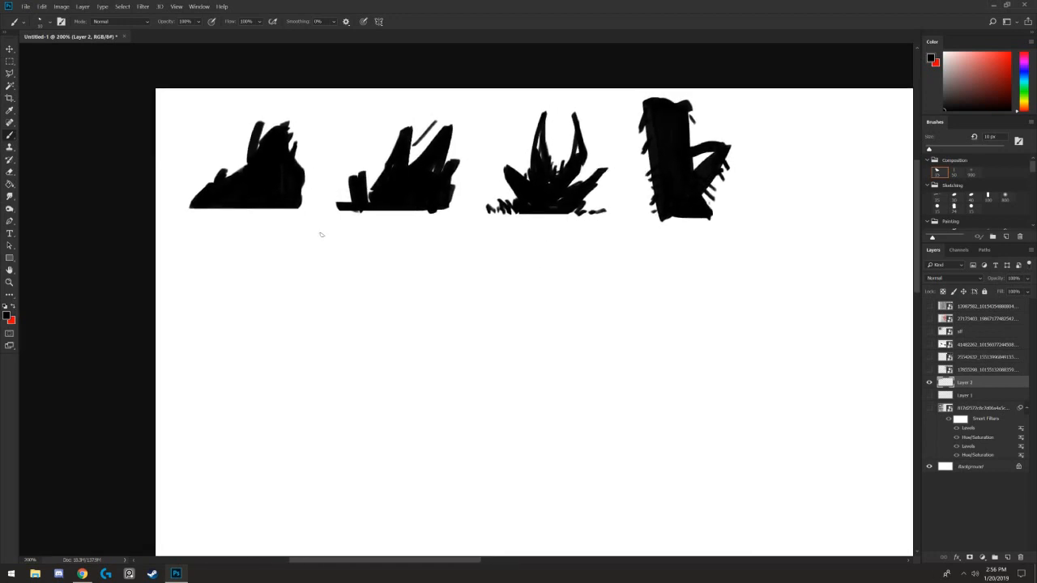
mouse_move(471, 269)
left_mouse_down()
mouse_move(745, 143)
mouse_move(707, 271)
left_mouse_up()
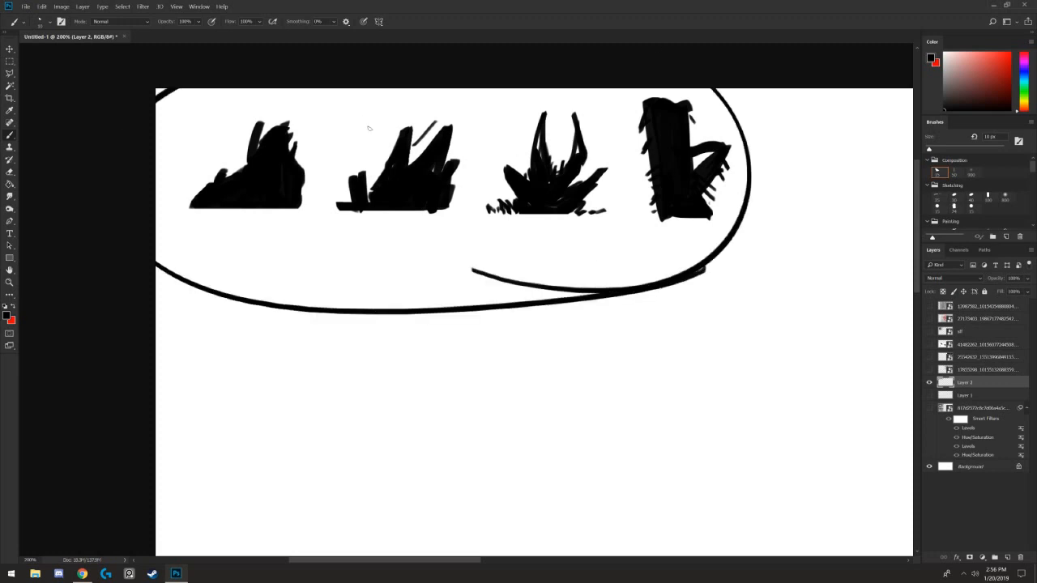
key("ctrl+z")
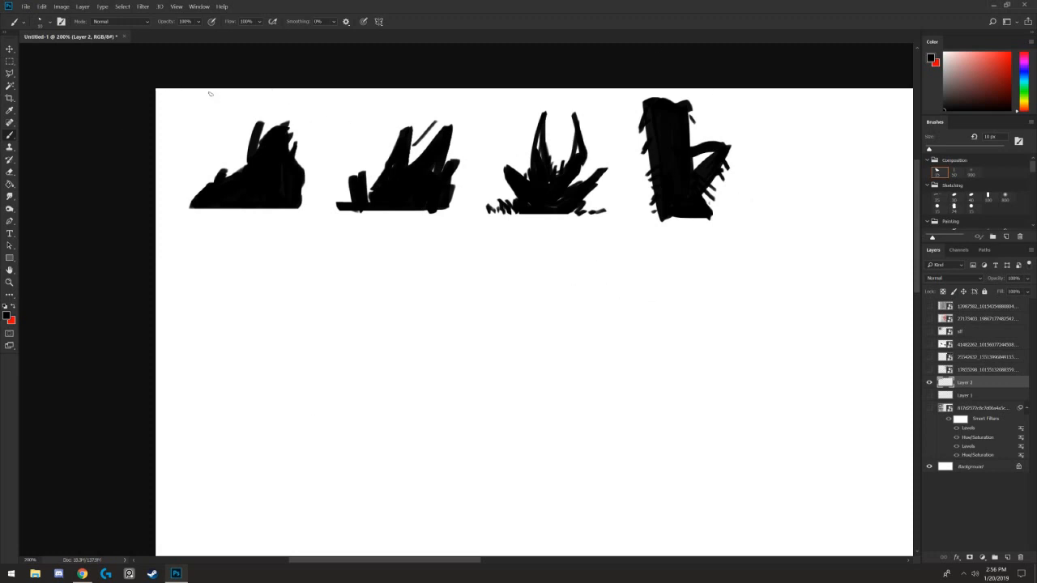
- Write a large underlined numeral 1 below the rocks and circle it with repeated loops
left_click_drag(467, 277, 467, 347)
left_click_drag(444, 304, 467, 276)
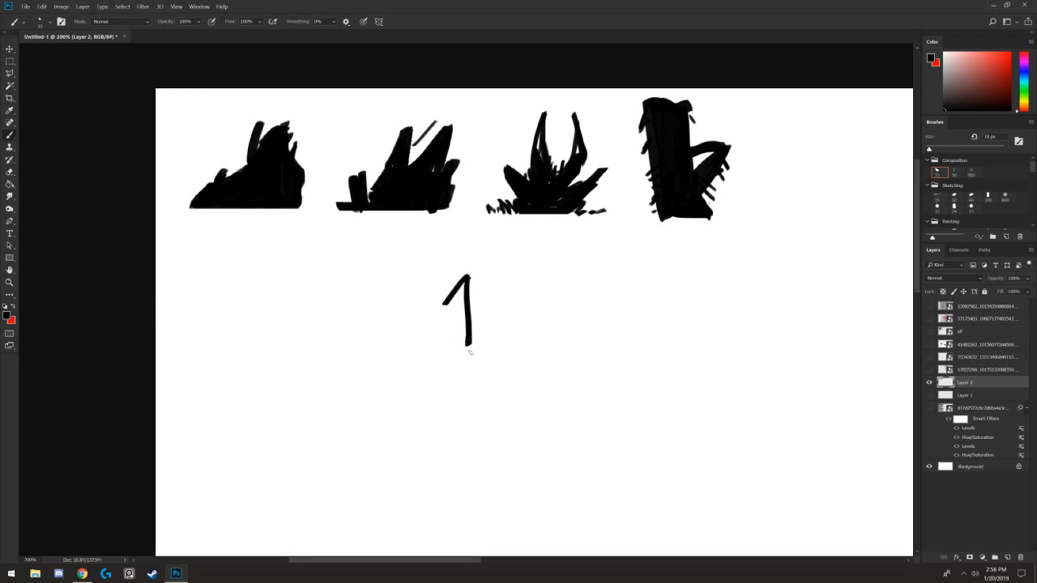
left_click_drag(422, 359, 502, 354)
left_click_drag(385, 379, 517, 419)
mouse_move(372, 362)
left_mouse_down()
mouse_move(532, 424)
mouse_move(554, 271)
mouse_move(538, 395)
left_mouse_up()
left_click_drag(397, 436, 433, 441)
left_click(443, 441)
left_click_drag(478, 267, 498, 503)
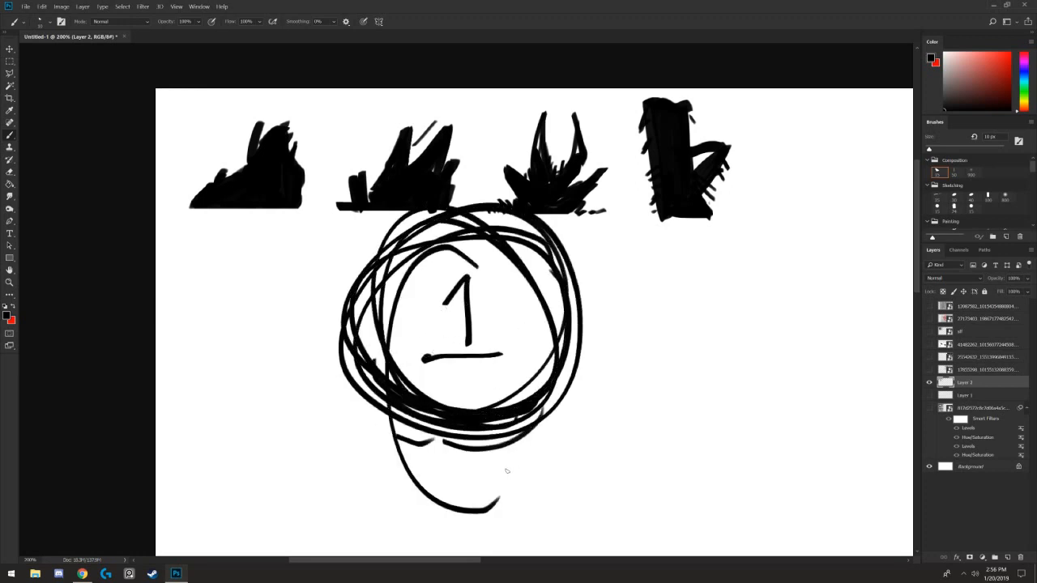
- Undo all the strokes of the circled, underlined numeral 1
key("ctrl+z")
key("ctrl+z")
key("ctrl+z")
key("ctrl+z")
key("ctrl+z")
key("ctrl+z")
key("ctrl+z")
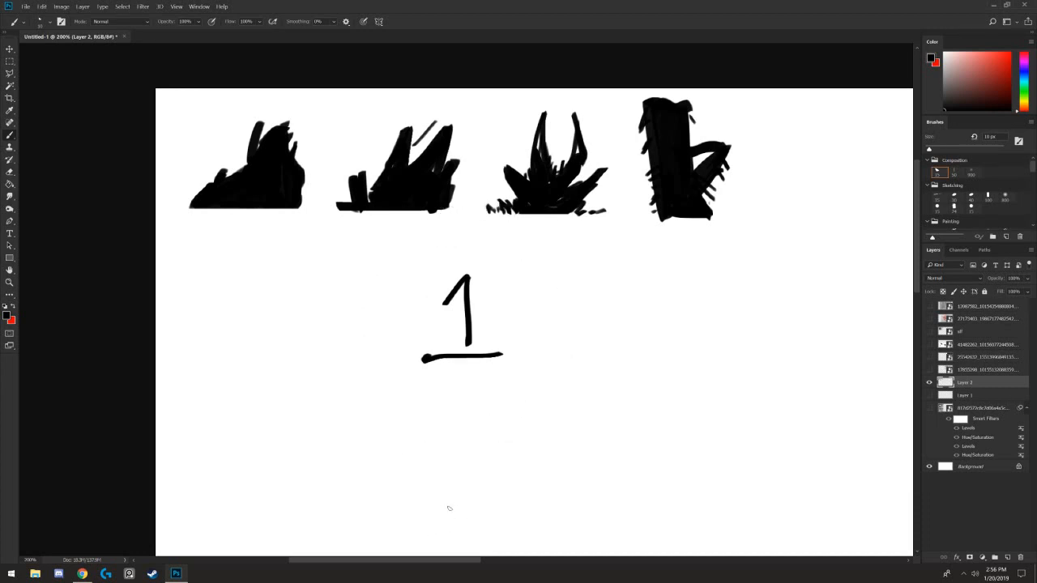
key("ctrl+z")
key("ctrl+z")
key("ctrl+z")
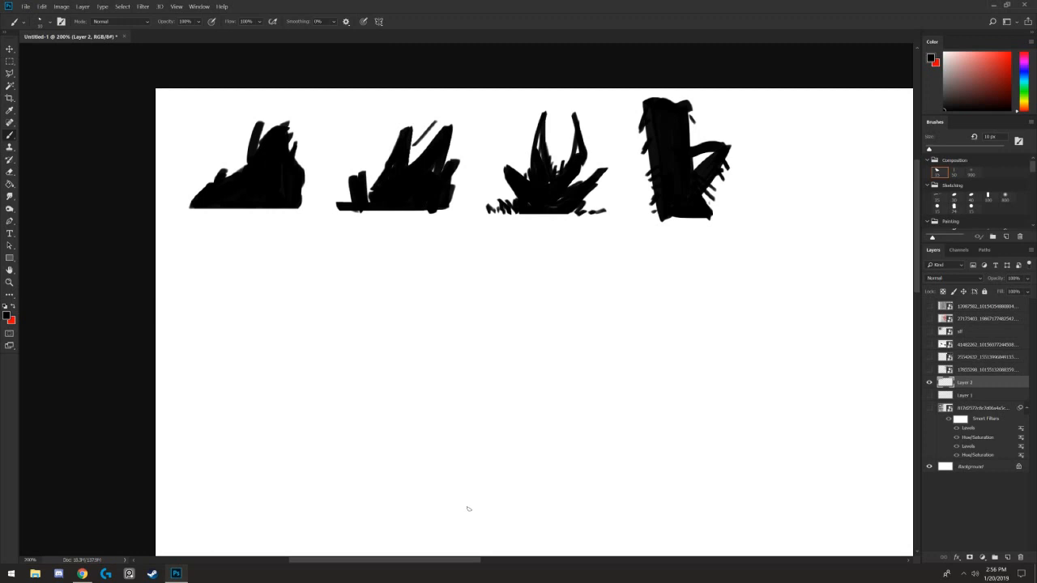
key("e")
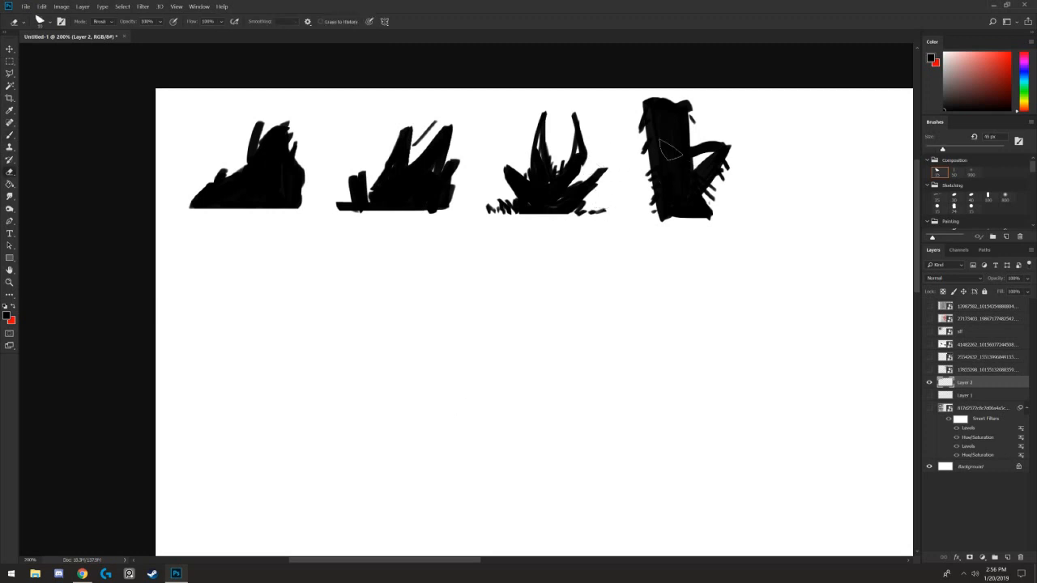
mouse_move(672, 146)
left_mouse_down()
mouse_move(703, 226)
mouse_move(648, 170)
left_mouse_up()
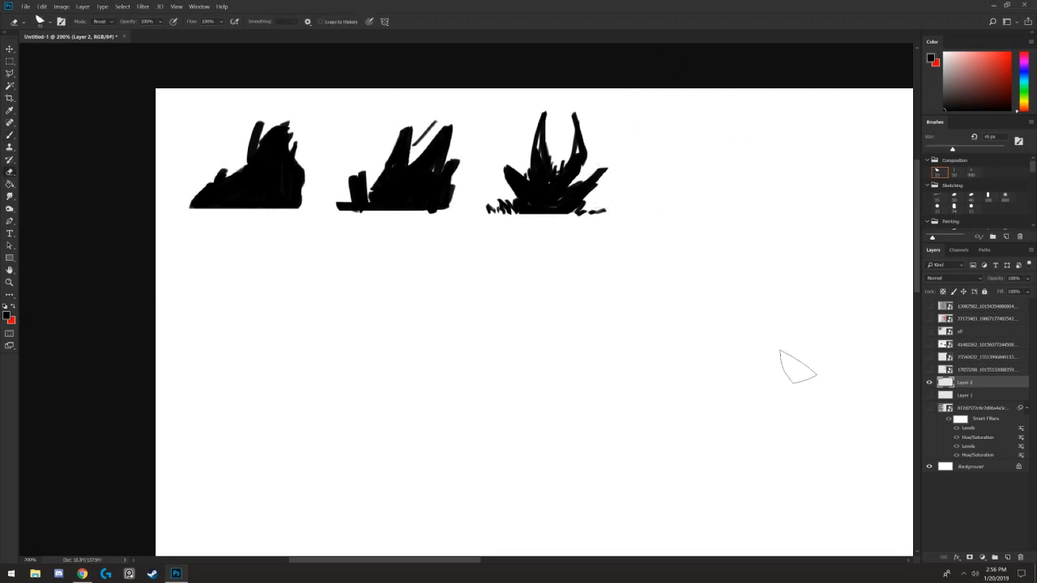
key("ctrl+z")
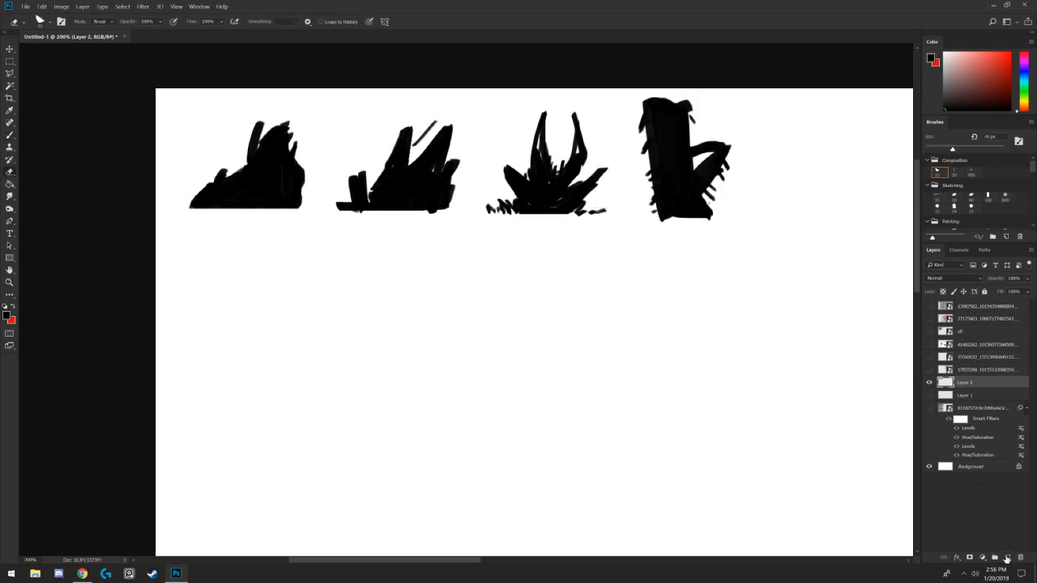
- Create a new layer above the rock silhouettes and set up the brush with red as the foreground colour
left_click(1007, 559)
key("x")
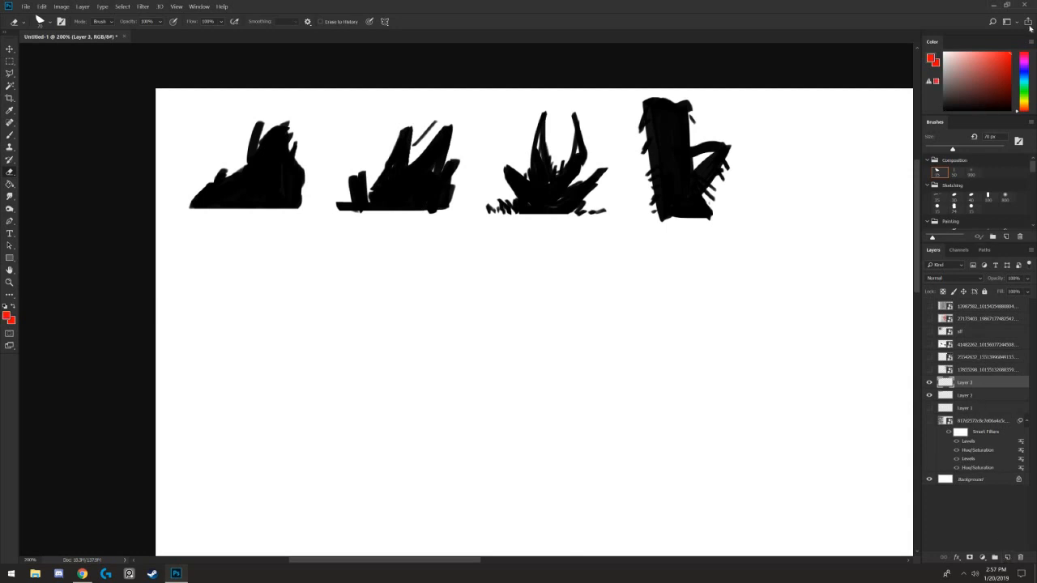
left_click(928, 396)
left_click(926, 396)
key("b")
key("b")
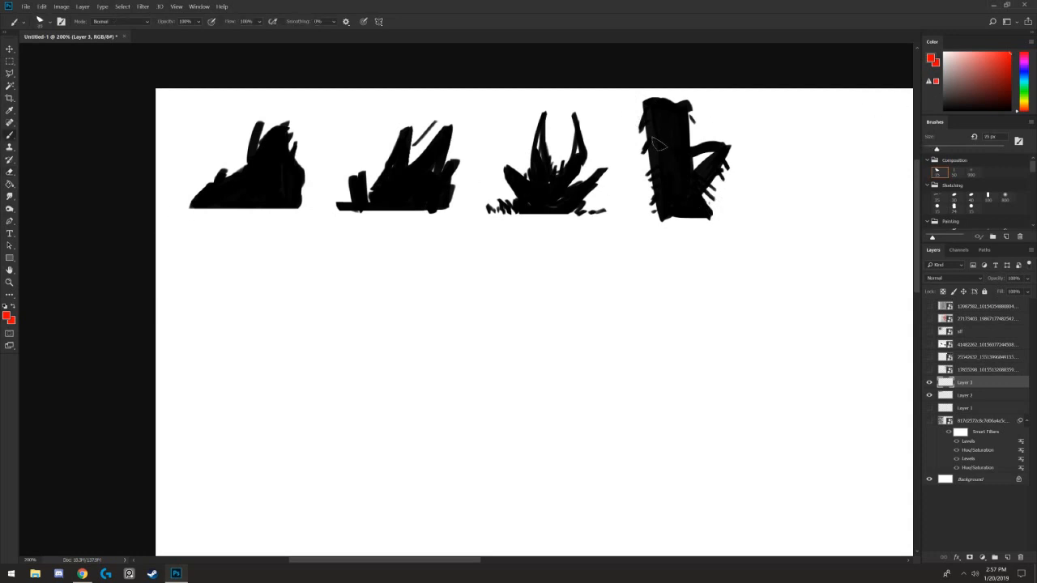
- Cross out the fourth and second rocks with large red X marks using an enlarged brush
key("bracketright")
key("bracketright")
key("bracketright")
left_click_drag(630, 108, 713, 223)
left_click_drag(711, 108, 626, 213)
left_click_drag(718, 126, 660, 194)
left_click_drag(640, 103, 697, 188)
left_click_drag(435, 136, 377, 205)
left_click_drag(362, 113, 421, 215)
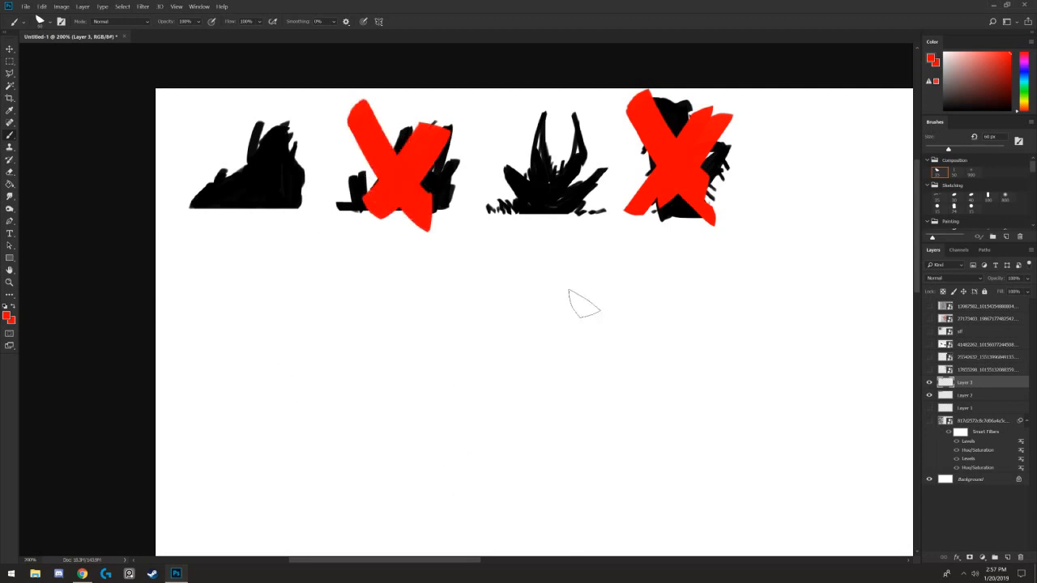
- Duplicate Layer 2 with the black silhouettes and hide the original
left_click(987, 403)
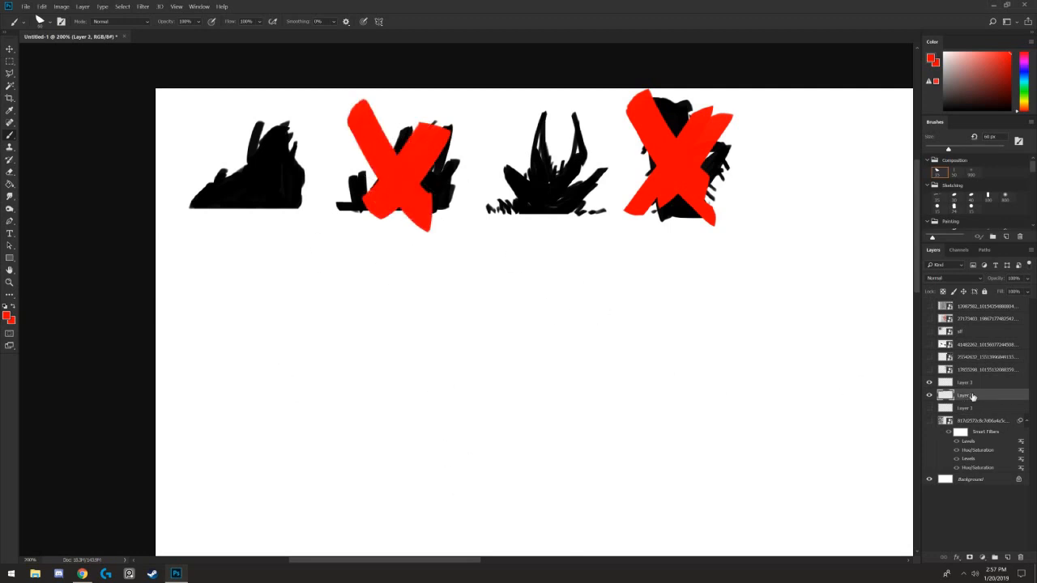
key("ctrl+j")
left_click(929, 407)
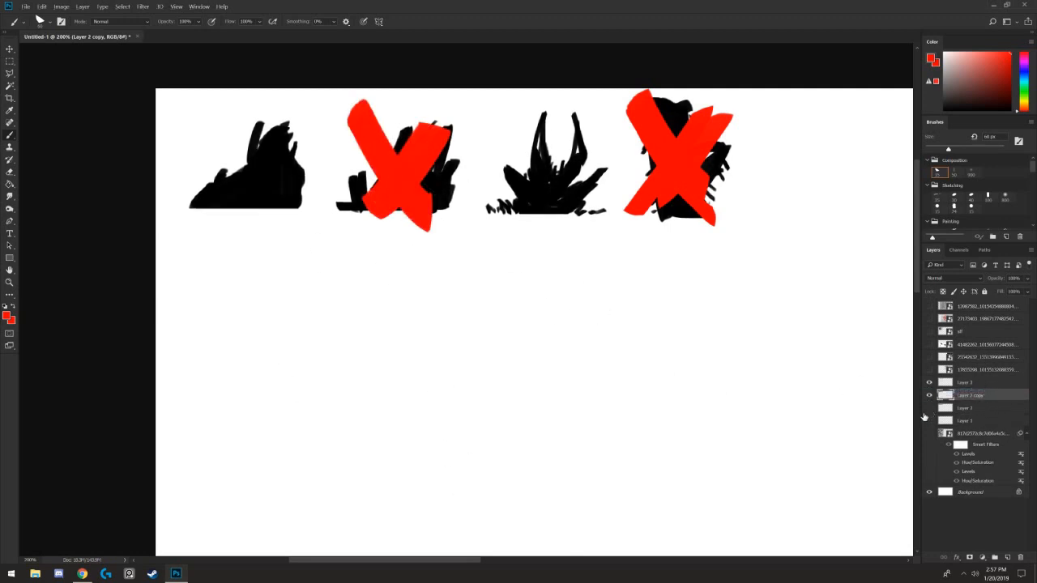
- Delete the fourth and the first rock from the duplicated layer using rectangular selections
left_click(10, 61)
mouse_move(752, 90)
left_mouse_down()
mouse_move(720, 111)
mouse_move(618, 277)
left_mouse_up()
key("Delete")
left_click_drag(138, 84, 354, 259)
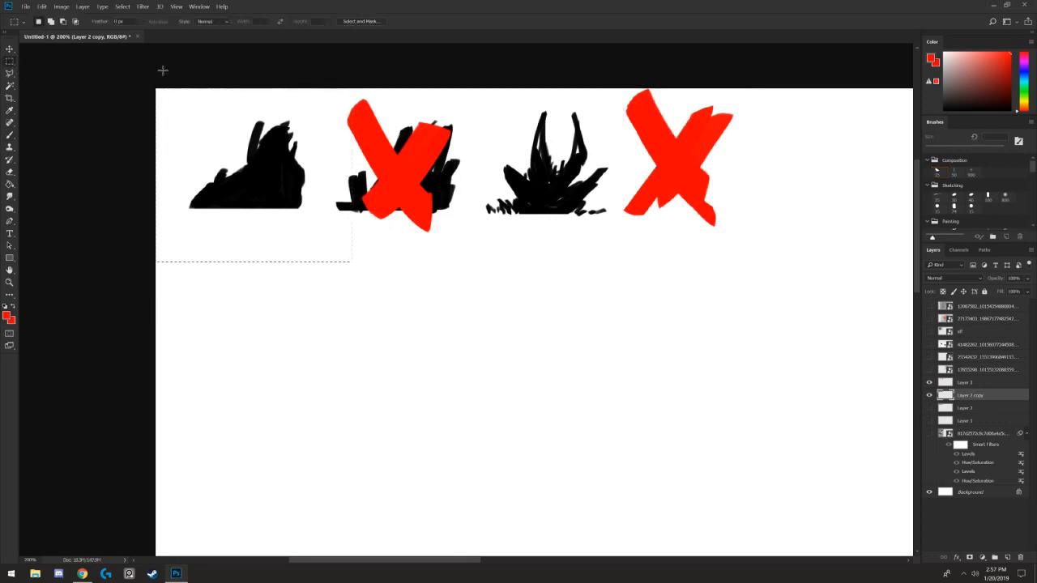
left_click_drag(162, 69, 317, 263)
key("Delete")
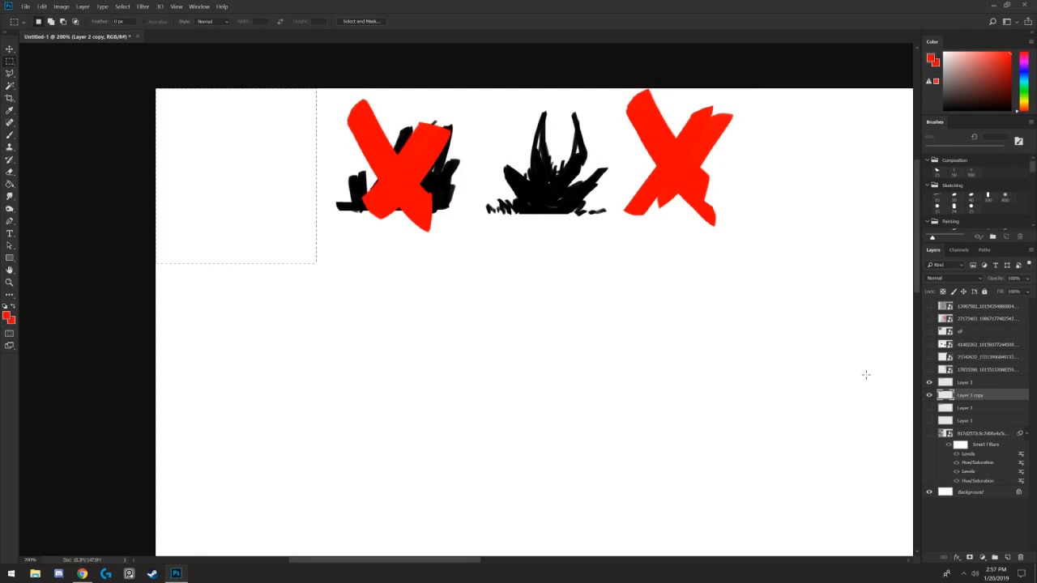
- Hide the layer with the red X marks and clear the selection
left_click(929, 381)
left_click(964, 382)
left_click(121, 6)
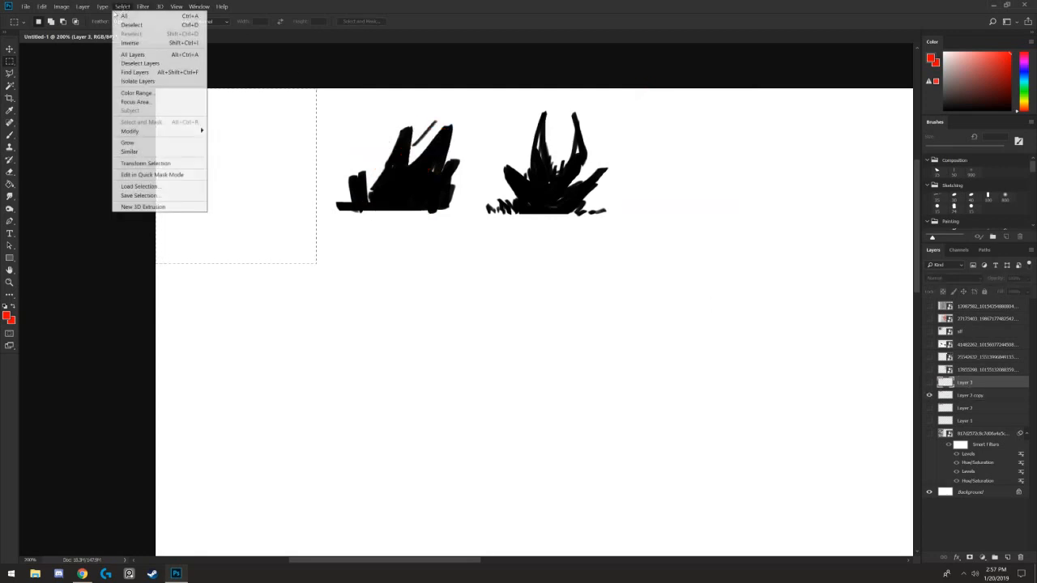
left_click(134, 25)
- Move the two remaining rocks on Layer 2 copy into the upper-left corner of the canvas
left_click(11, 48)
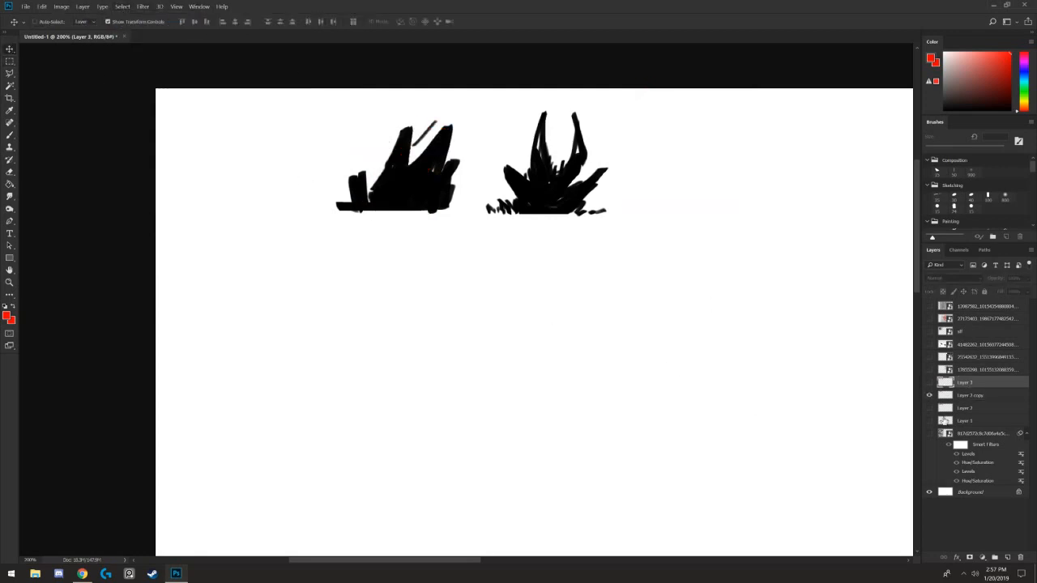
left_click(930, 408)
left_click(929, 408)
left_click(970, 395)
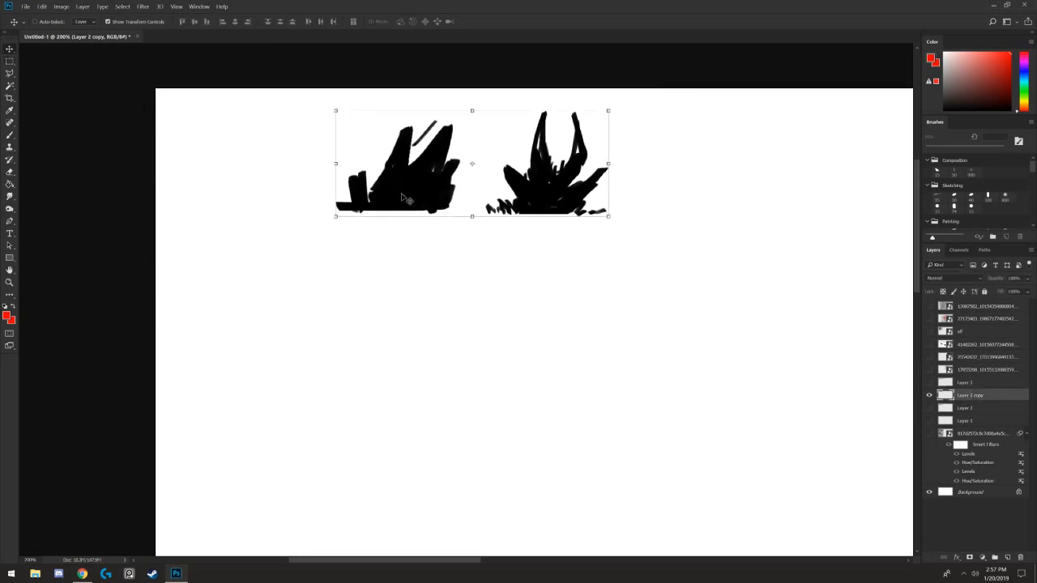
mouse_move(401, 196)
left_mouse_down()
mouse_move(384, 227)
mouse_move(319, 251)
mouse_move(359, 229)
mouse_move(377, 232)
left_mouse_up()
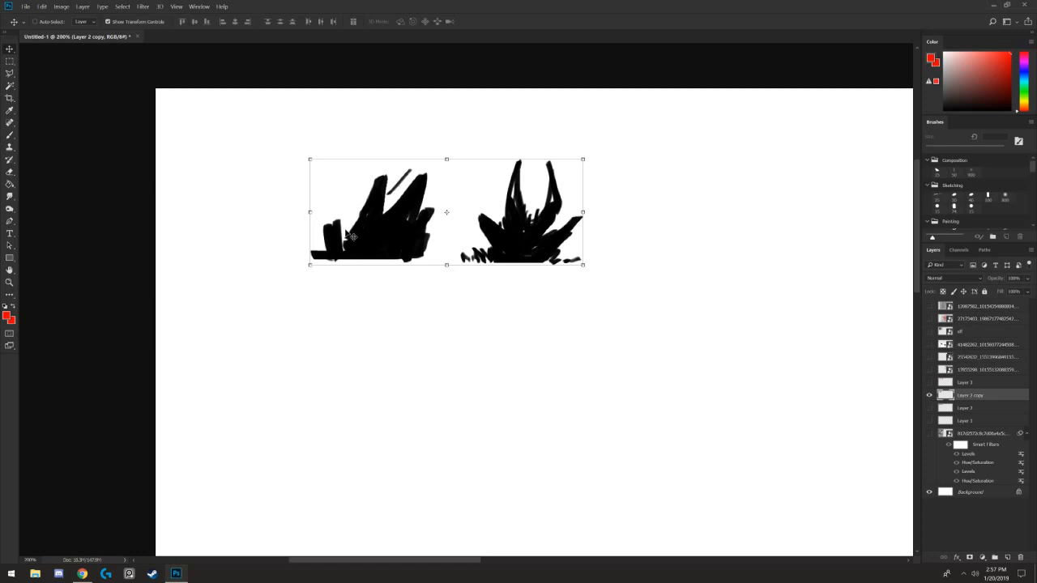
key("ctrl+plus")
key("ctrl+plus")
key("ctrl+plus")
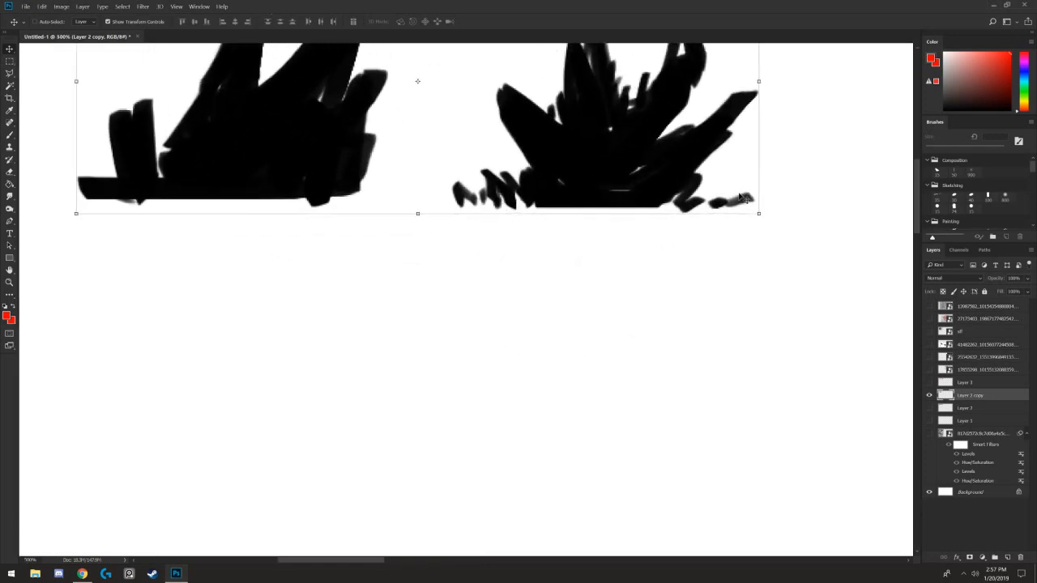
left_click_drag(703, 196, 707, 374)
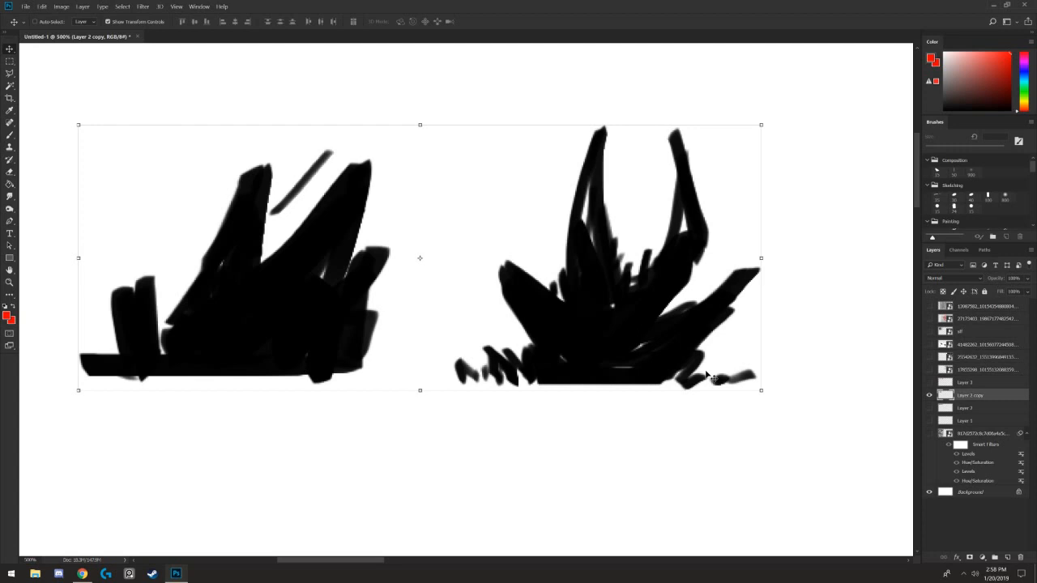
key("ctrl+minus")
key("ctrl+minus")
key("ctrl+minus")
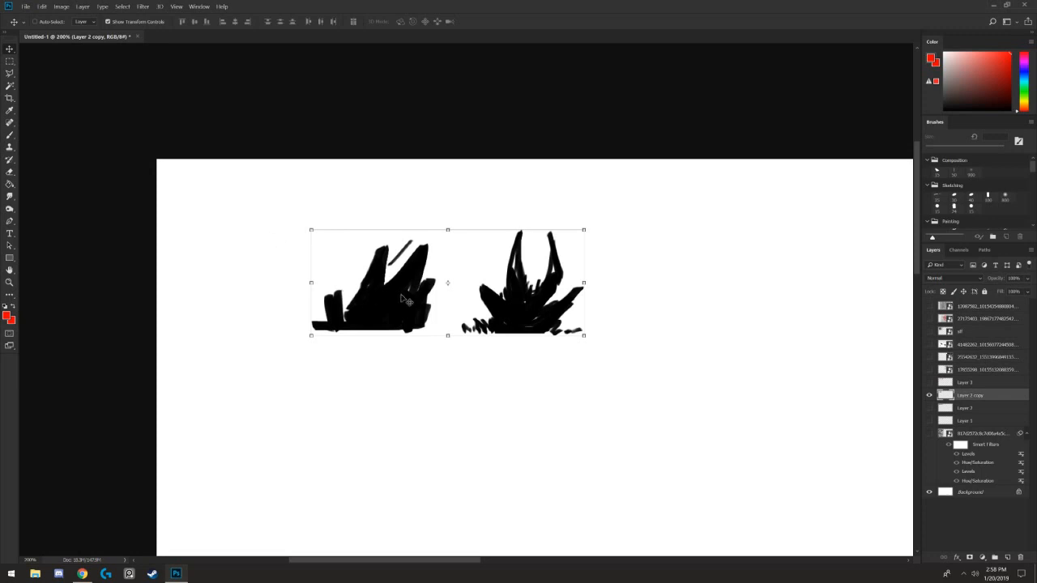
mouse_move(403, 300)
left_mouse_down()
mouse_move(295, 227)
mouse_move(264, 239)
mouse_move(270, 230)
left_mouse_up()
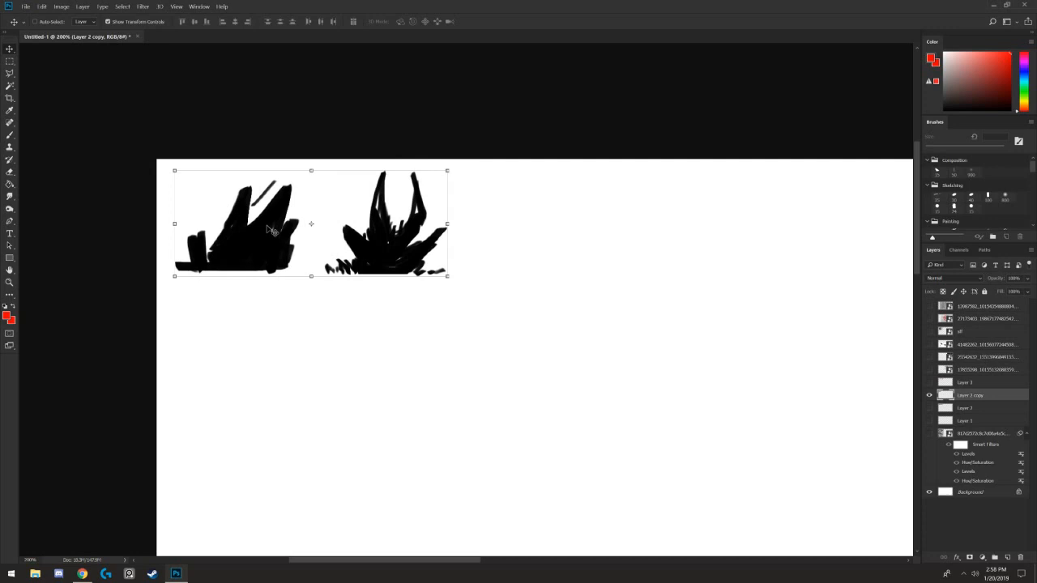
- Paint a thick black crescent horn curving up and over to the left, beside the two existing rocks
key("b")
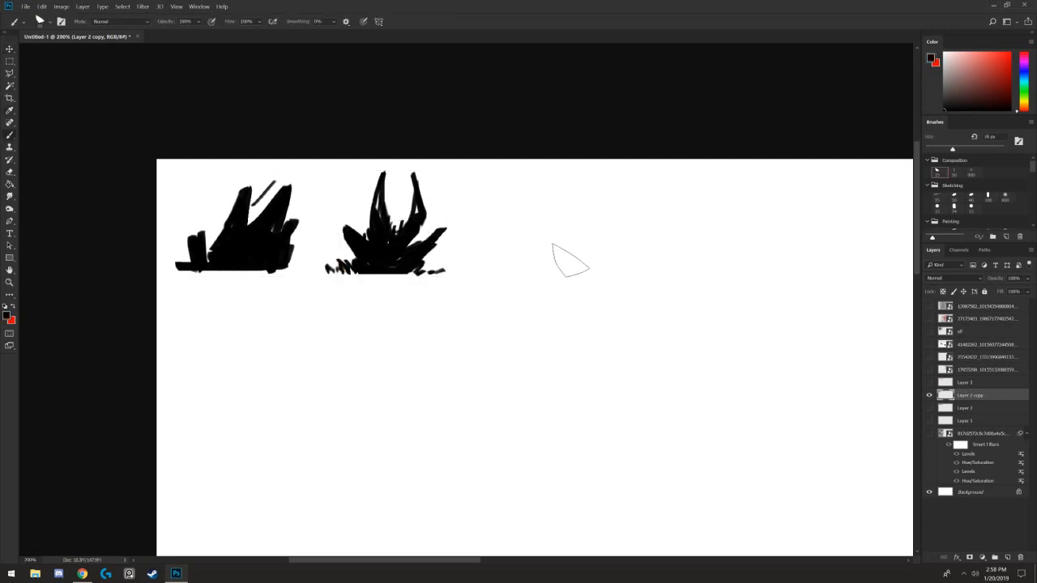
key("bracketleft")
key("bracketleft")
key("bracketleft")
key("bracketleft")
mouse_move(558, 273)
left_mouse_down()
mouse_move(505, 170)
mouse_move(527, 193)
left_mouse_up()
key("ctrl+z")
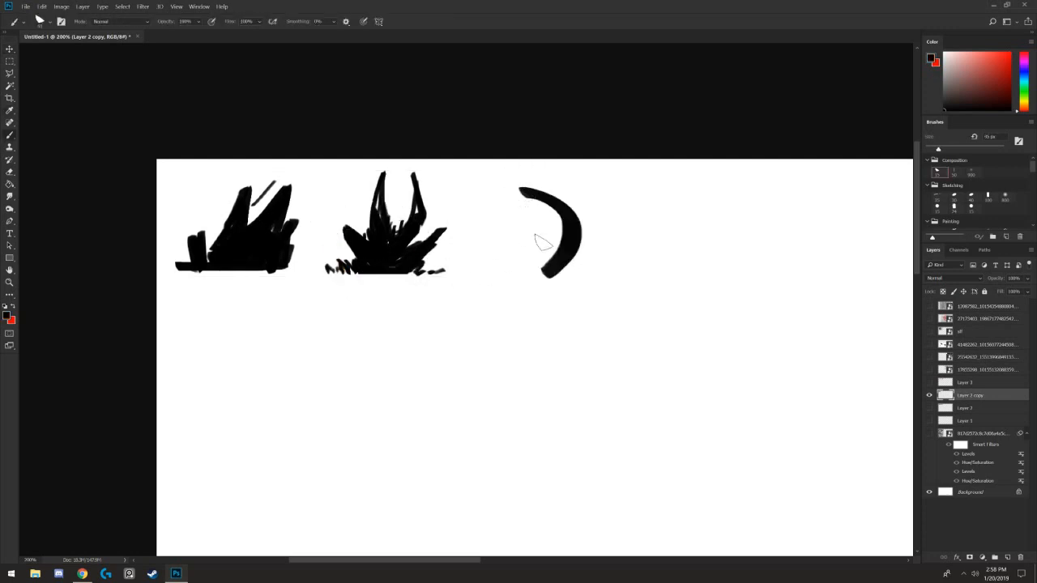
mouse_move(577, 243)
left_mouse_down()
mouse_move(528, 194)
mouse_move(487, 277)
left_mouse_up()
key("ctrl+z")
- Paint a shorter black horn facing the tall crescent and thicken the bases of both shapes
left_click_drag(491, 210, 502, 265)
key("ctrl+z")
left_click_drag(489, 230, 511, 270)
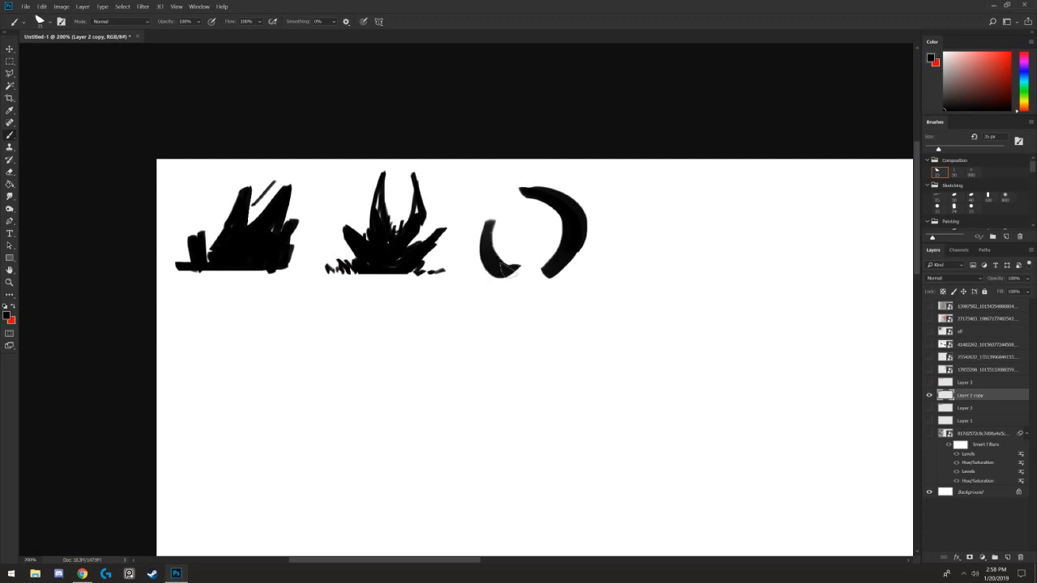
key("bracketleft")
key("bracketleft")
key("ctrl+z")
mouse_move(507, 230)
left_mouse_down()
mouse_move(507, 271)
mouse_move(560, 271)
mouse_move(547, 203)
left_mouse_up()
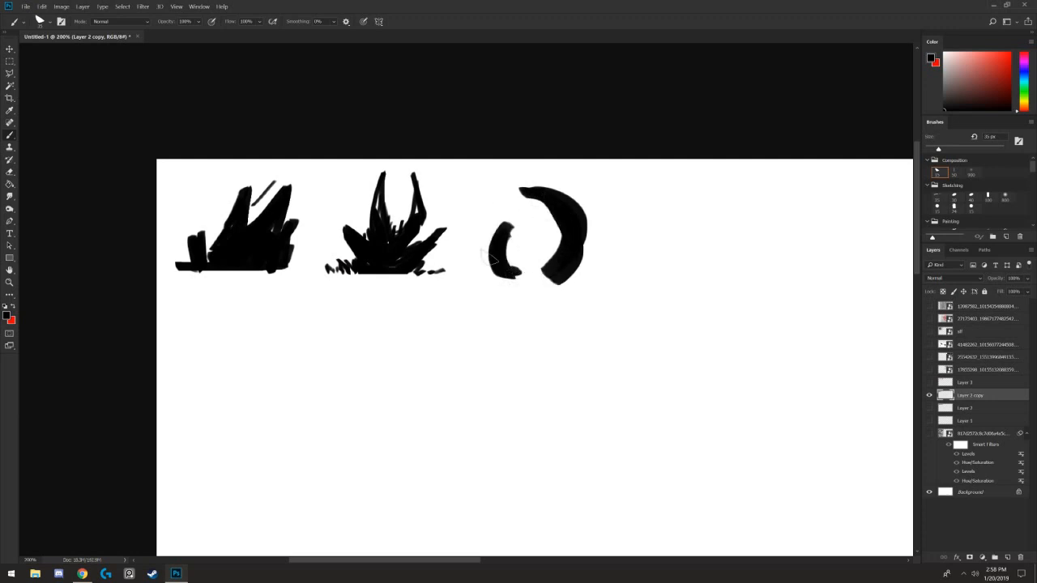
mouse_move(489, 255)
left_mouse_down()
mouse_move(477, 290)
mouse_move(594, 306)
mouse_move(495, 310)
mouse_move(476, 283)
mouse_move(612, 290)
left_mouse_up()
- Erase the undersides of both curved horns along a straight horizontal ground line
key("e")
left_click(478, 292)
left_click(594, 308, "shift")
key("bracketleft")
key("bracketleft")
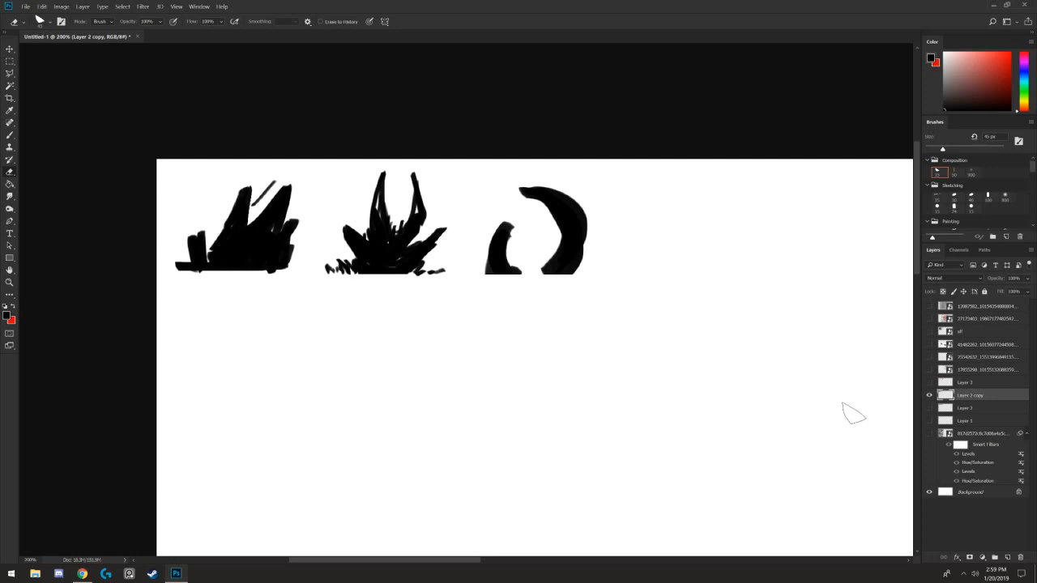
- Hide Layer 2 copy and add a new empty layer above it for painting
left_click(929, 396)
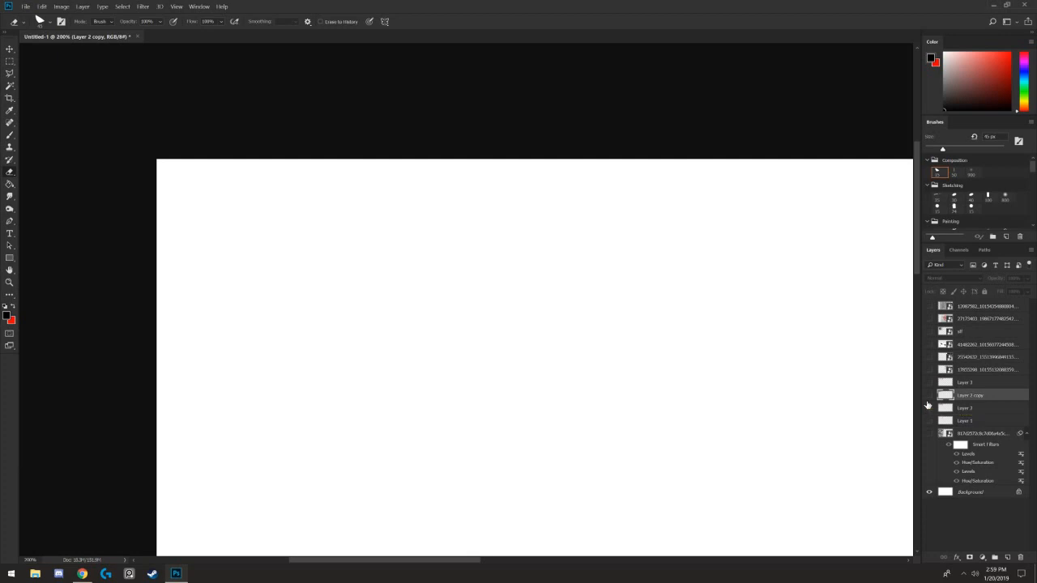
key("b")
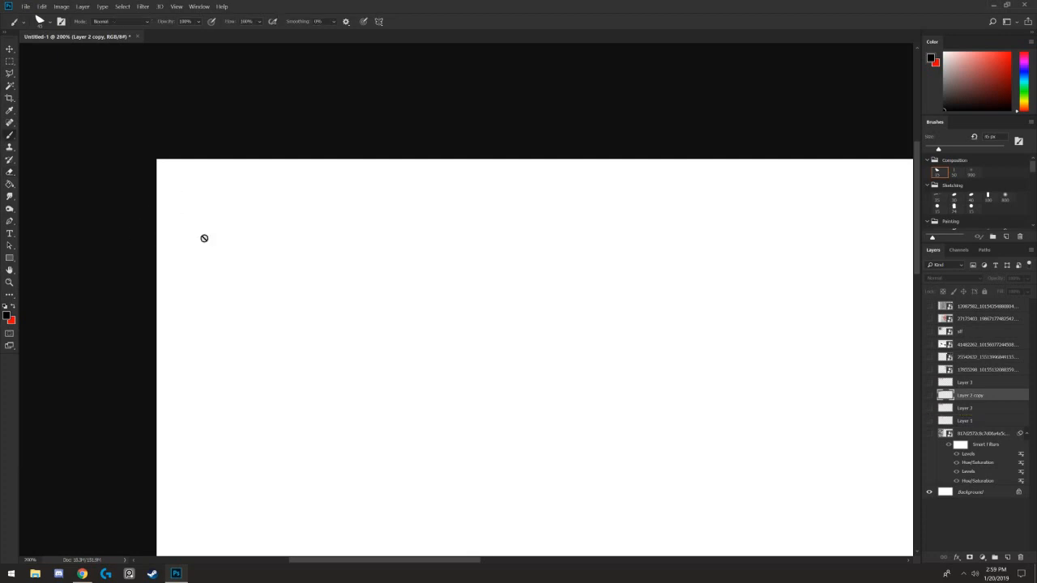
left_click(1009, 558)
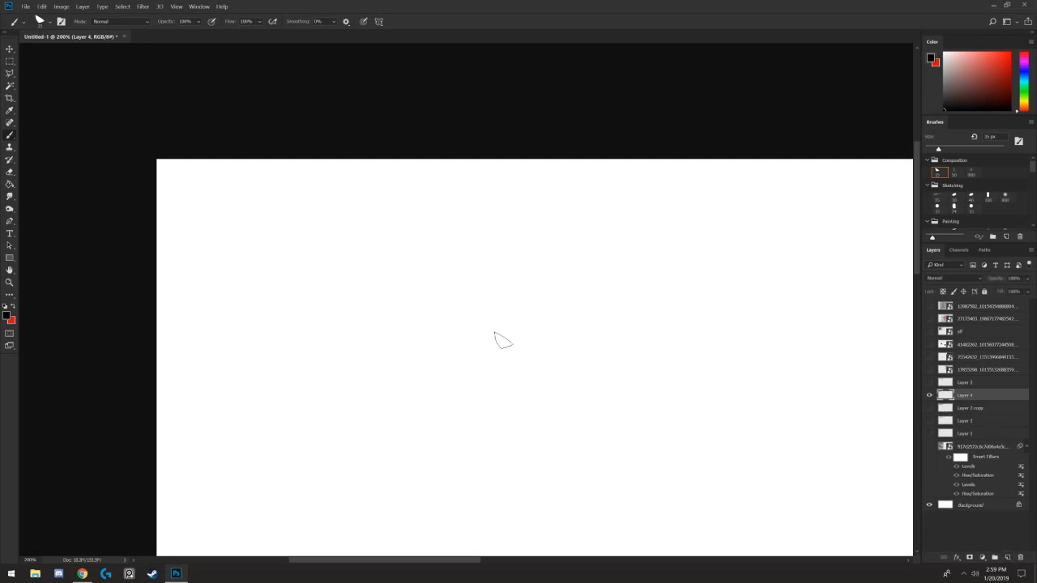
- Paint a solid black rock body with a jagged top near the canvas's upper-left corner
mouse_move(268, 206)
left_mouse_down()
mouse_move(245, 259)
mouse_move(271, 225)
mouse_move(243, 231)
mouse_move(270, 218)
mouse_move(244, 253)
mouse_move(261, 217)
mouse_move(245, 244)
mouse_move(281, 229)
mouse_move(275, 239)
mouse_move(231, 247)
mouse_move(250, 216)
mouse_move(235, 269)
mouse_move(272, 229)
mouse_move(258, 270)
mouse_move(220, 265)
mouse_move(257, 281)
left_mouse_up()
key("]")
key("]")
mouse_move(257, 281)
left_mouse_down()
mouse_move(283, 254)
mouse_move(259, 269)
left_mouse_up()
key("]")
left_click_drag(290, 241, 248, 271)
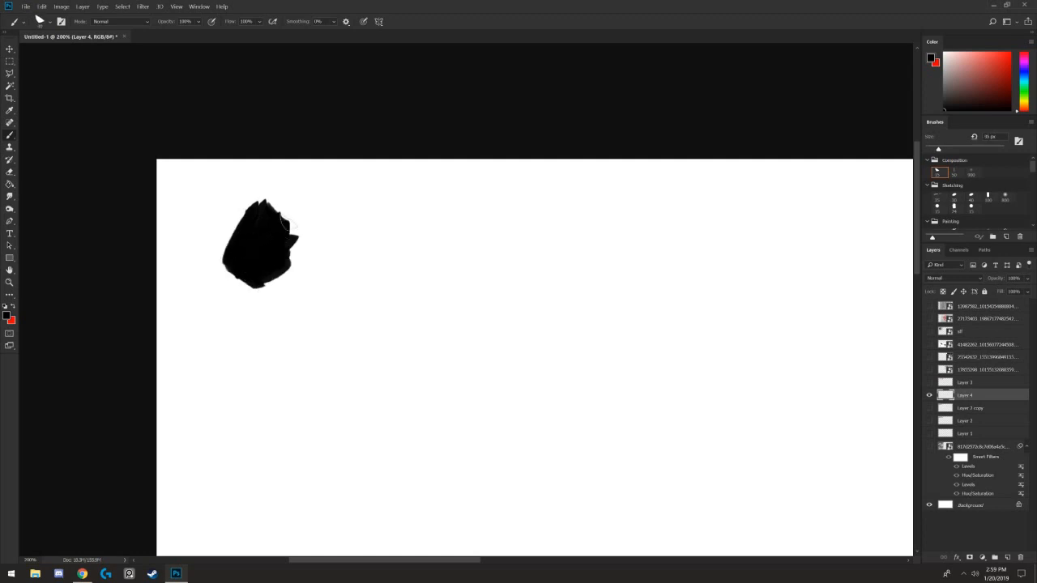
- Add a handle-like arch over the top of the rock and a rounded bulge on its left side
key("[")
left_click_drag(285, 225, 299, 196)
left_click_drag(239, 230, 238, 190)
left_click_drag(226, 214, 233, 232)
left_click_drag(273, 180, 303, 203)
mouse_move(277, 189)
left_mouse_down()
mouse_move(244, 193)
mouse_move(246, 216)
left_mouse_up()
key("]")
left_click_drag(230, 233, 209, 255)
left_click_drag(209, 252, 230, 280)
left_click_drag(223, 246, 217, 263)
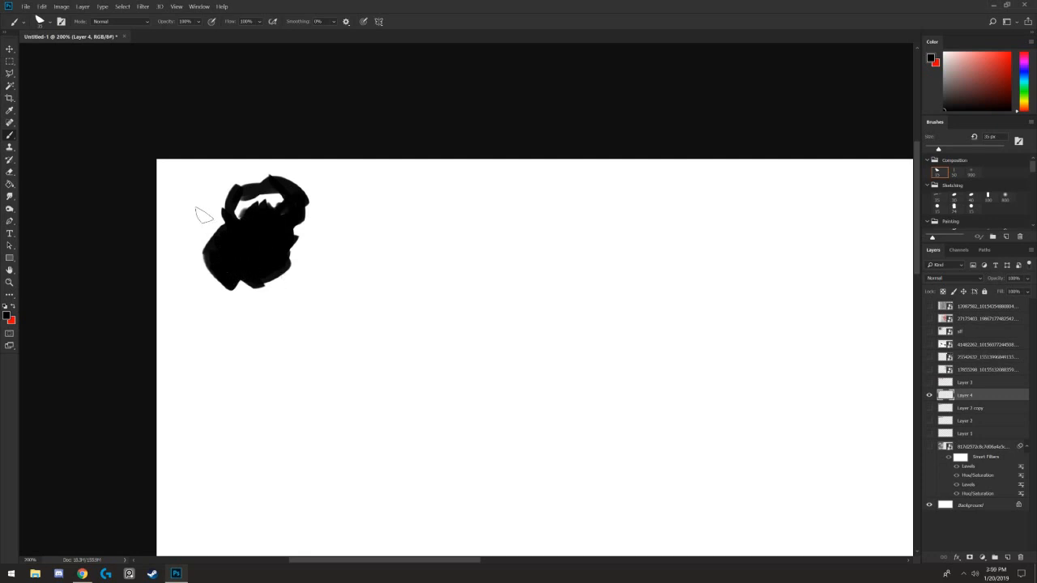
- Paint a second, smaller rounded black rock with little protruding lumps to the right of the first
left_click_drag(414, 199, 402, 239)
mouse_move(380, 196)
left_mouse_down()
mouse_move(358, 220)
mouse_move(424, 213)
mouse_move(391, 251)
mouse_move(371, 247)
mouse_move(387, 197)
mouse_move(388, 212)
mouse_move(371, 214)
mouse_move(373, 241)
mouse_move(446, 197)
mouse_move(424, 173)
mouse_move(465, 212)
mouse_move(434, 186)
mouse_move(425, 236)
mouse_move(356, 206)
left_mouse_up()
key("bracketleft")
key("e")
key("b")
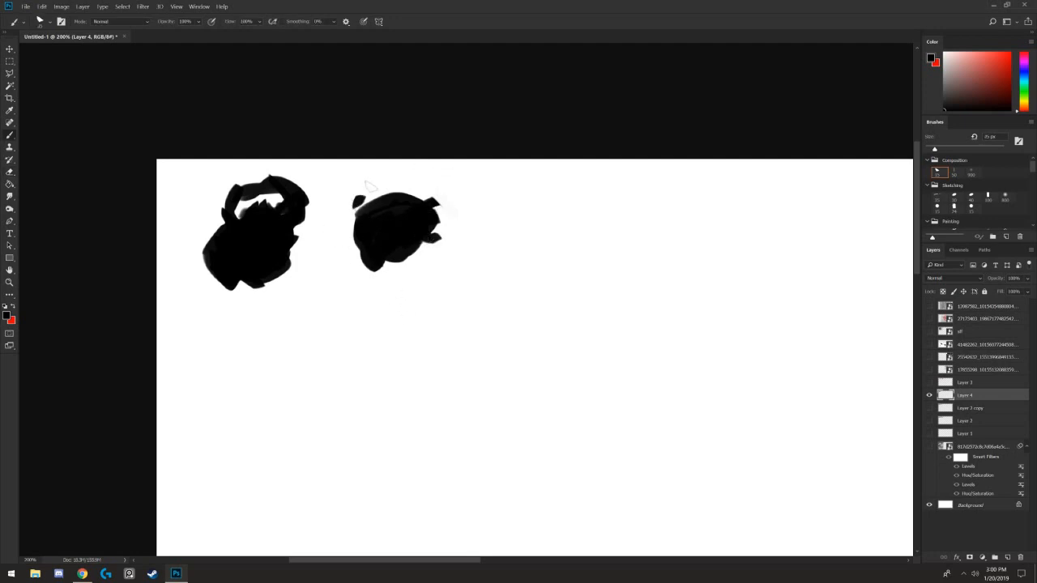
left_click(329, 237, "alt")
mouse_move(352, 242)
left_mouse_down()
mouse_move(385, 228)
mouse_move(341, 226)
mouse_move(340, 236)
left_mouse_up()
key("ctrl+alt+z")
key("ctrl+alt+z")
key("ctrl+alt+z")
key("ctrl+shift+z")
left_click(395, 232, "alt")
left_click_drag(565, 213, 481, 230)
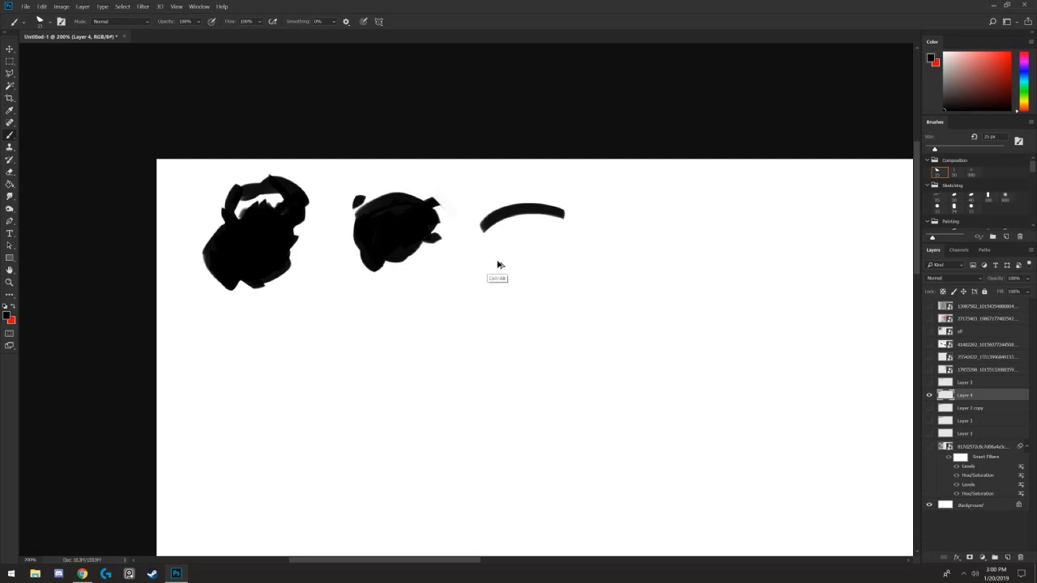
key("ctrl+z")
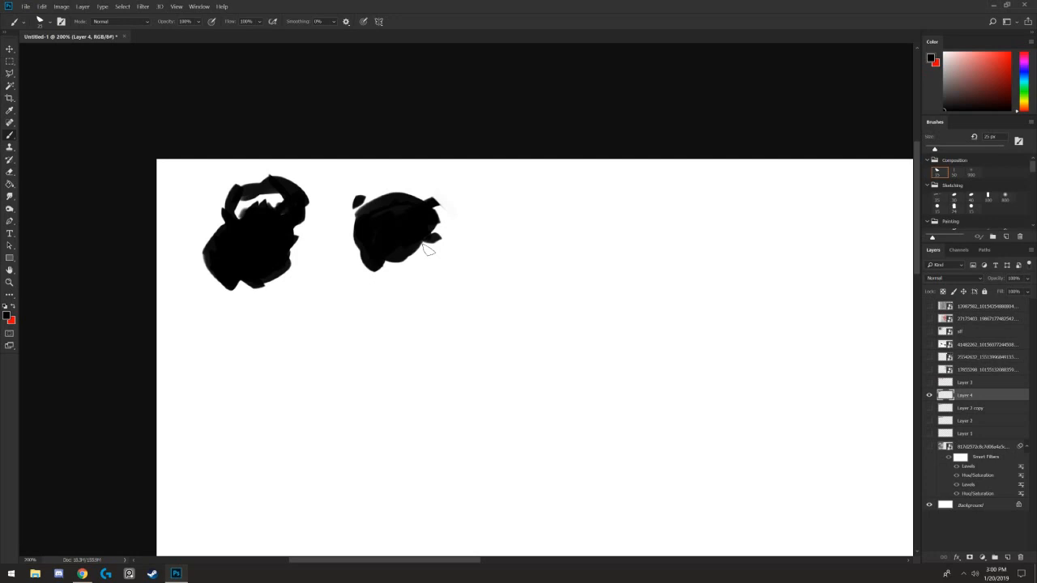
- Paint a third, wider black rock with a domed top and a pointed right end
key("bracketright")
key("bracketright")
left_click_drag(591, 206, 506, 235)
mouse_move(597, 205)
left_mouse_down()
mouse_move(532, 251)
mouse_move(582, 210)
mouse_move(512, 234)
mouse_move(515, 255)
mouse_move(558, 213)
mouse_move(542, 223)
mouse_move(552, 225)
mouse_move(520, 215)
mouse_move(526, 243)
mouse_move(497, 245)
mouse_move(560, 210)
mouse_move(516, 261)
mouse_move(557, 246)
mouse_move(577, 214)
mouse_move(508, 261)
mouse_move(565, 209)
left_mouse_up()
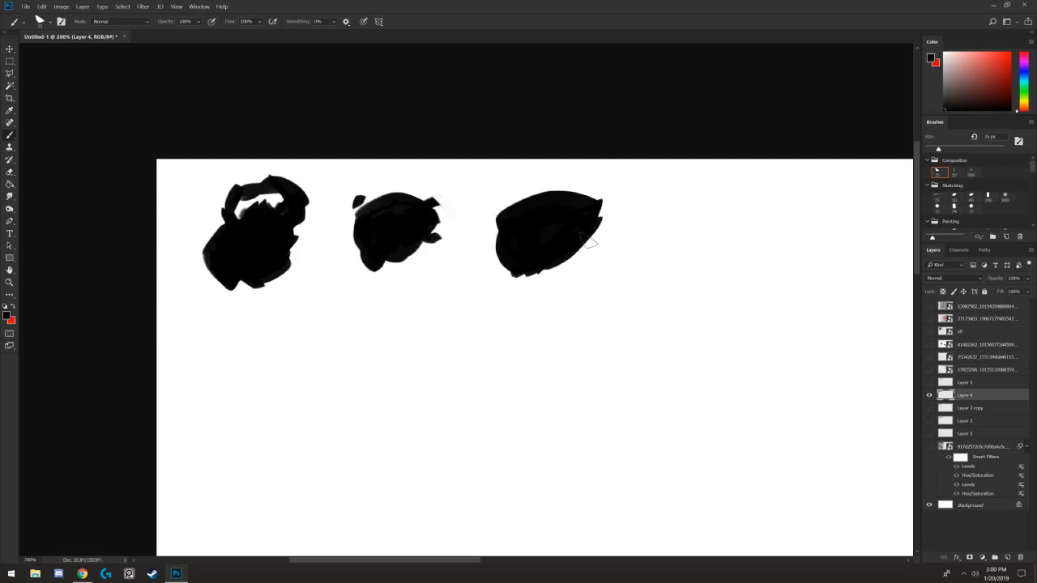
- Add small chunky lumps to the upper-left edge and lower-right underside of the third rock
key("bracketleft")
mouse_move(594, 238)
left_mouse_down()
mouse_move(560, 269)
mouse_move(549, 254)
left_mouse_up()
key("ctrl+z")
mouse_move(504, 200)
left_mouse_down()
mouse_move(149, 181)
mouse_move(438, 186)
mouse_move(326, 156)
left_mouse_up()
key("space")
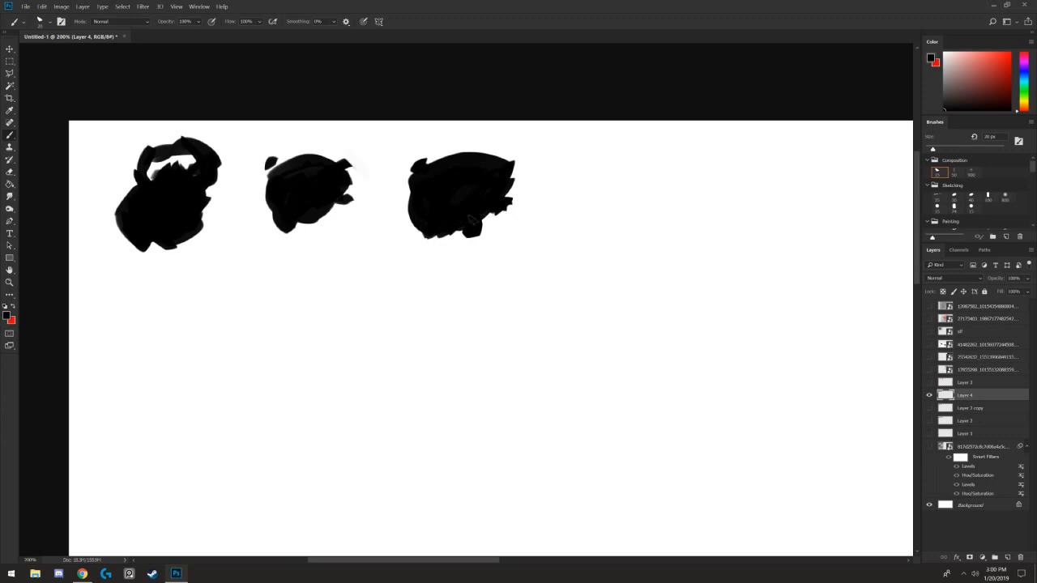
key("space")
- Paint a fourth black oval rock with spikes radiating around its edge, right of the third rock
mouse_move(648, 141)
left_mouse_down()
mouse_move(560, 146)
mouse_move(585, 198)
mouse_move(599, 182)
mouse_move(574, 225)
mouse_move(538, 237)
mouse_move(588, 217)
left_mouse_up()
key("bracketright")
key("bracketleft")
key("bracketleft")
key("bracketleft")
mouse_move(605, 169)
left_mouse_down()
mouse_move(547, 151)
mouse_move(519, 167)
mouse_move(532, 206)
mouse_move(577, 233)
mouse_move(578, 245)
mouse_move(542, 222)
mouse_move(491, 231)
mouse_move(488, 188)
mouse_move(580, 214)
mouse_move(598, 196)
left_mouse_up()
- Erase the spikes along the left edge of the fourth rock and resample black for painting
key("i")
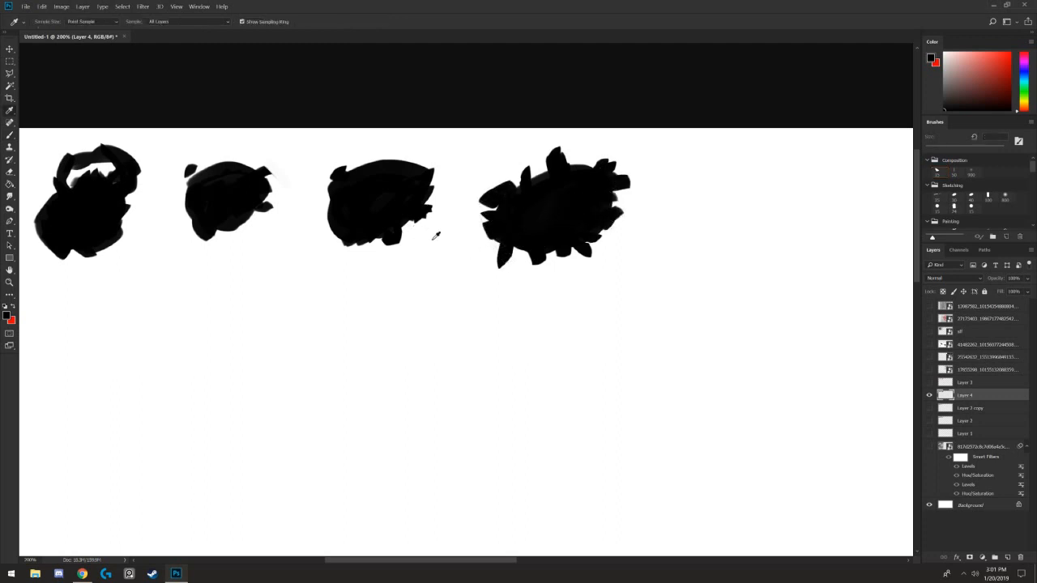
left_click(441, 220)
key("e")
mouse_move(475, 195)
left_mouse_down()
mouse_move(476, 254)
mouse_move(508, 167)
mouse_move(496, 288)
mouse_move(487, 216)
mouse_move(525, 275)
left_mouse_up()
key("i")
left_click(542, 218)
key("b")
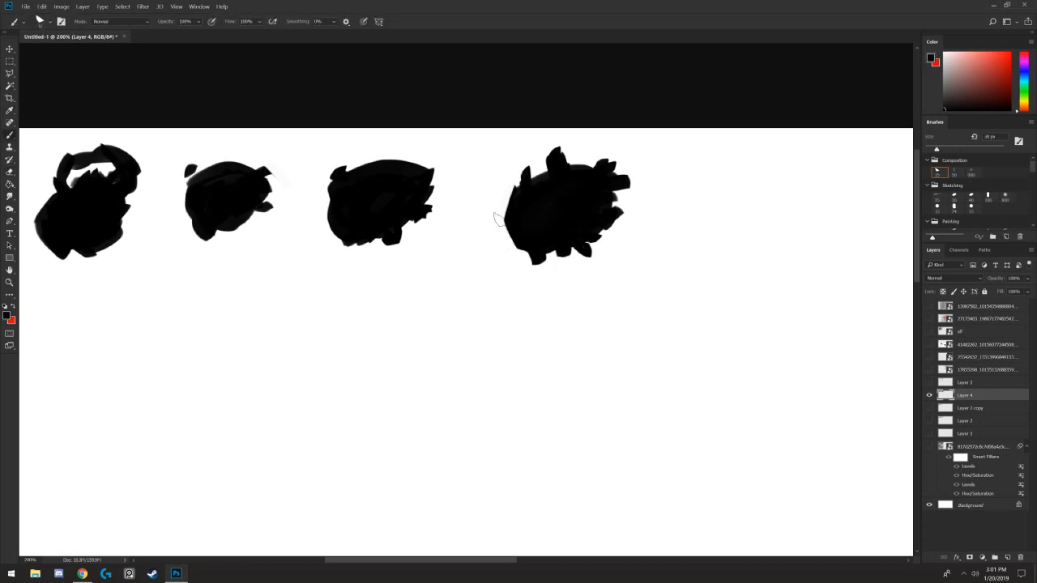
- Erase the fourth rock's remaining side and top spikes to carve straight, angular edges
key("e")
left_click_drag(499, 212, 504, 228)
mouse_move(625, 201)
left_mouse_down()
mouse_move(557, 273)
mouse_move(586, 241)
mouse_move(534, 282)
mouse_move(616, 178)
mouse_move(585, 267)
left_mouse_up()
left_click_drag(477, 172, 560, 319)
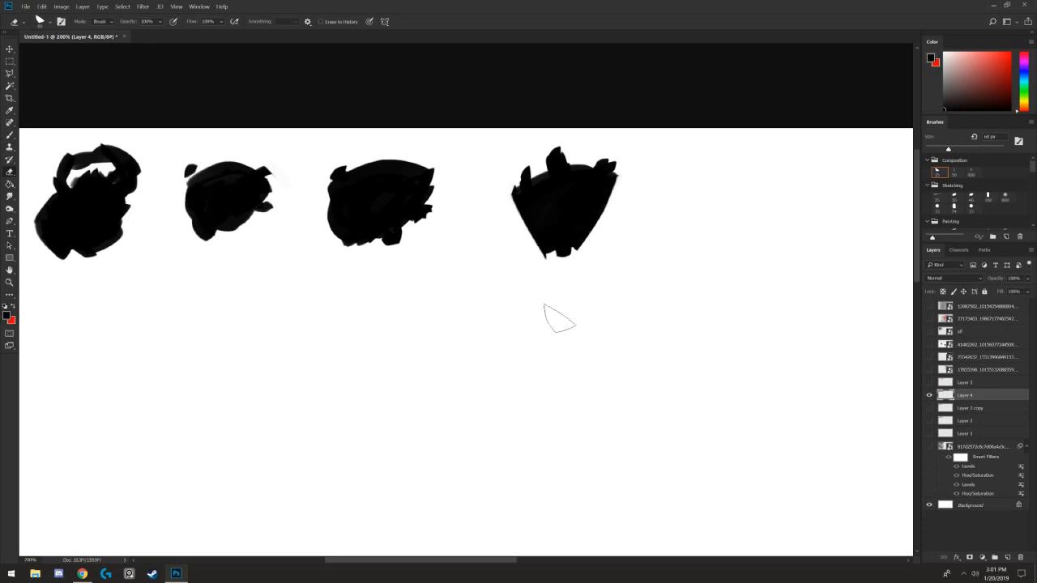
left_click_drag(487, 199, 517, 255)
left_click_drag(622, 166, 578, 139)
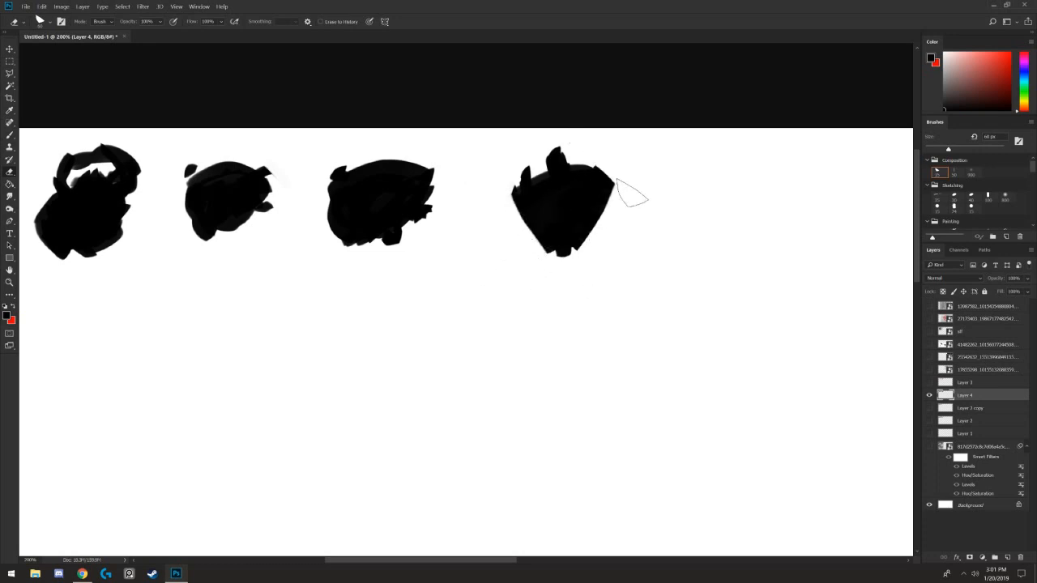
mouse_move(633, 193)
left_mouse_down()
mouse_move(559, 137)
mouse_move(483, 216)
mouse_move(532, 245)
mouse_move(520, 217)
left_mouse_up()
- Repaint the fourth rock as a boxy body with two diagonal horns on top and a small side nub
key("b")
left_click(564, 196, "alt")
key("e")
key("b")
left_click(544, 213, "alt")
key("[")
left_click_drag(598, 177, 616, 159)
key("[")
mouse_move(577, 150)
left_mouse_down()
mouse_move(557, 177)
mouse_move(579, 148)
left_mouse_up()
left_click_drag(593, 218, 604, 215)
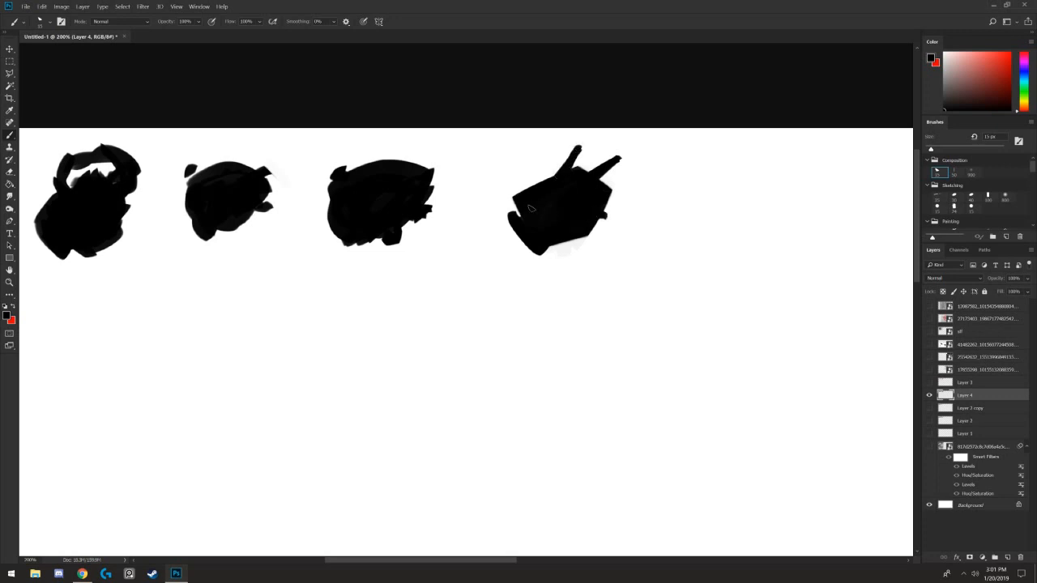
- Lock Layer 4's transparent pixels and lighten the silhouettes to dark grey by raising the black output level in Levels
scroll(292, 197, "right", 2)
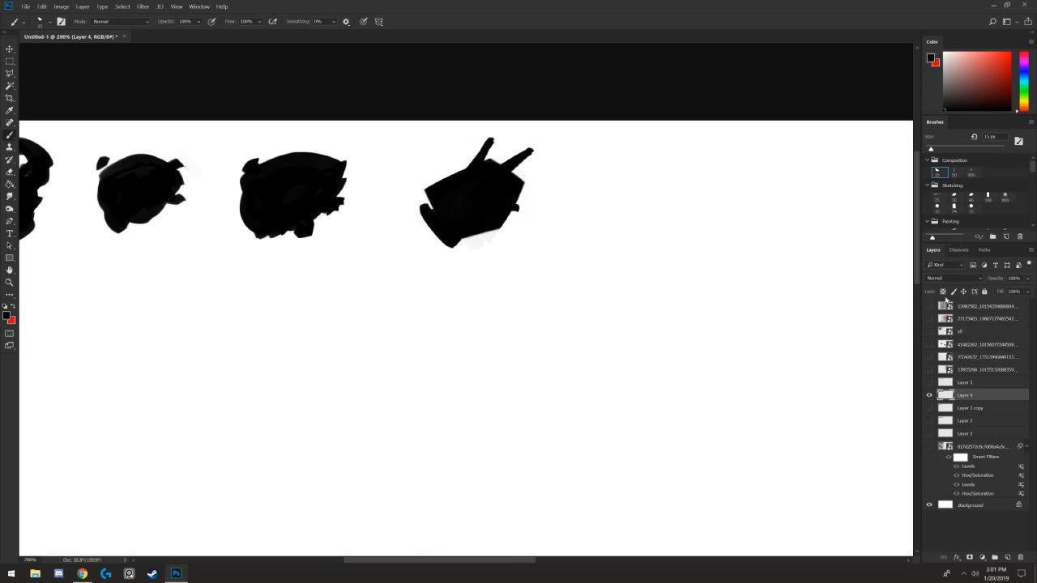
key("slash")
key("ctrl+l")
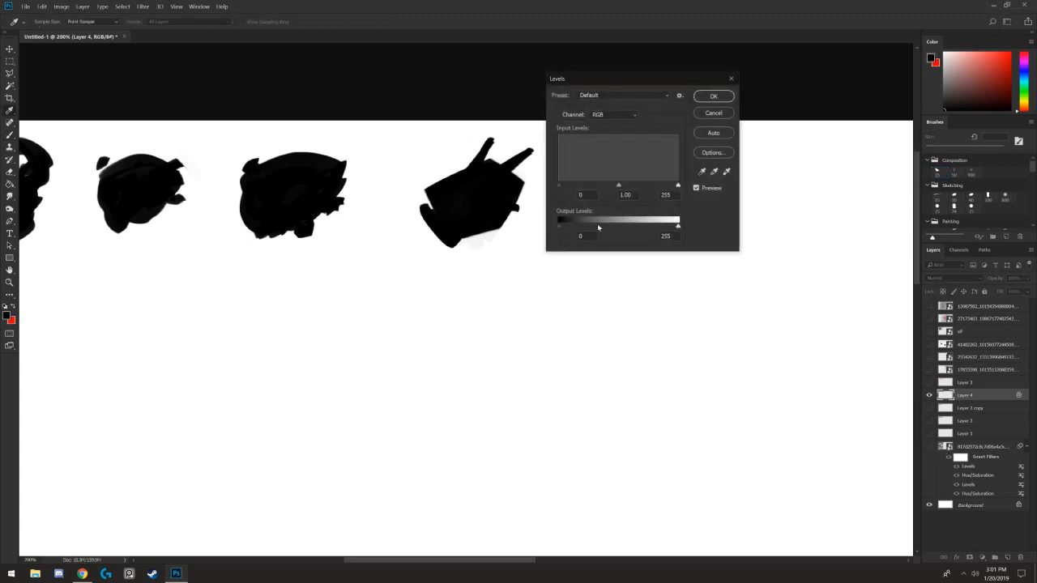
left_click_drag(561, 228, 584, 229)
key("Return")
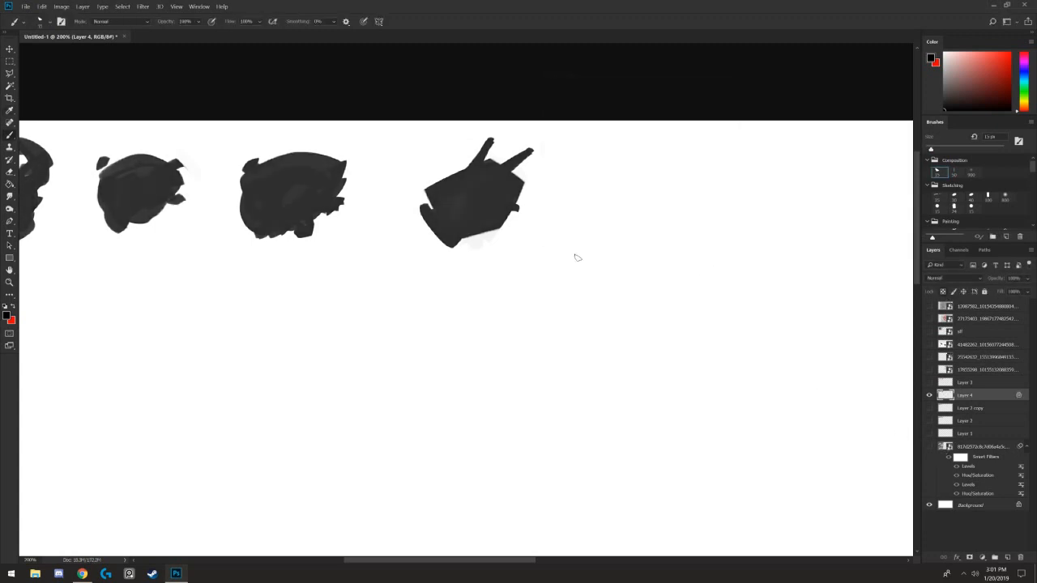
- Try to paint black oval spots framed by a curved line on the boxy rock's front face
key("bracketright")
mouse_move(508, 185)
left_mouse_down()
mouse_move(487, 198)
mouse_move(495, 216)
mouse_move(500, 201)
mouse_move(478, 214)
mouse_move(481, 192)
left_mouse_up()
left_click_drag(469, 212, 470, 217)
left_click_drag(475, 207, 469, 202)
mouse_move(470, 223)
left_mouse_down()
mouse_move(464, 229)
mouse_move(462, 209)
mouse_move(514, 195)
left_mouse_up()
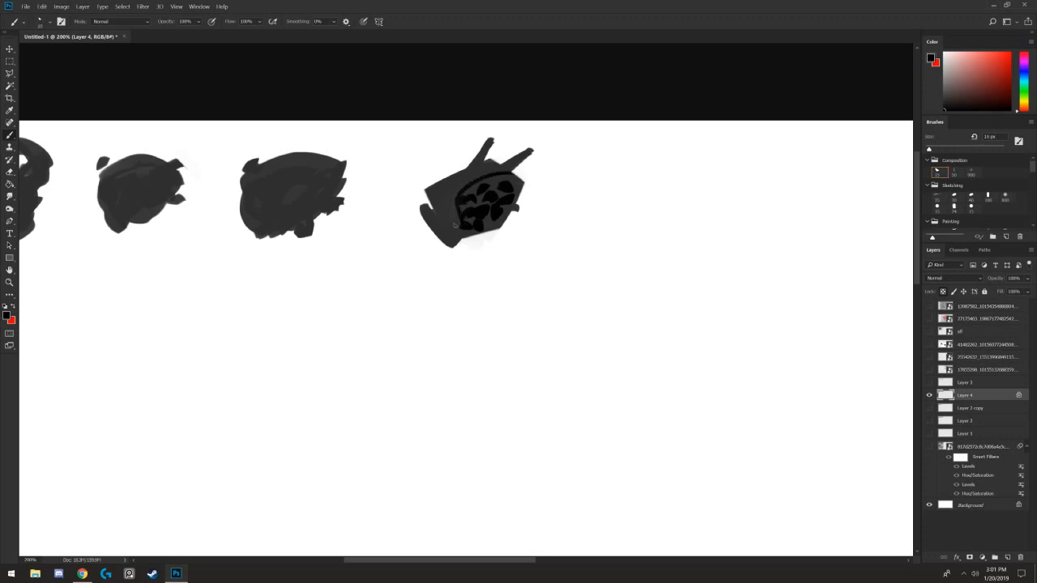
- Undo the black spot and outline strokes on the boxy rock
key("ctrl+z")
key("ctrl+z")
key("ctrl+z")
key("ctrl+z")
key("ctrl+z")
key("ctrl+z")
key("ctrl+z")
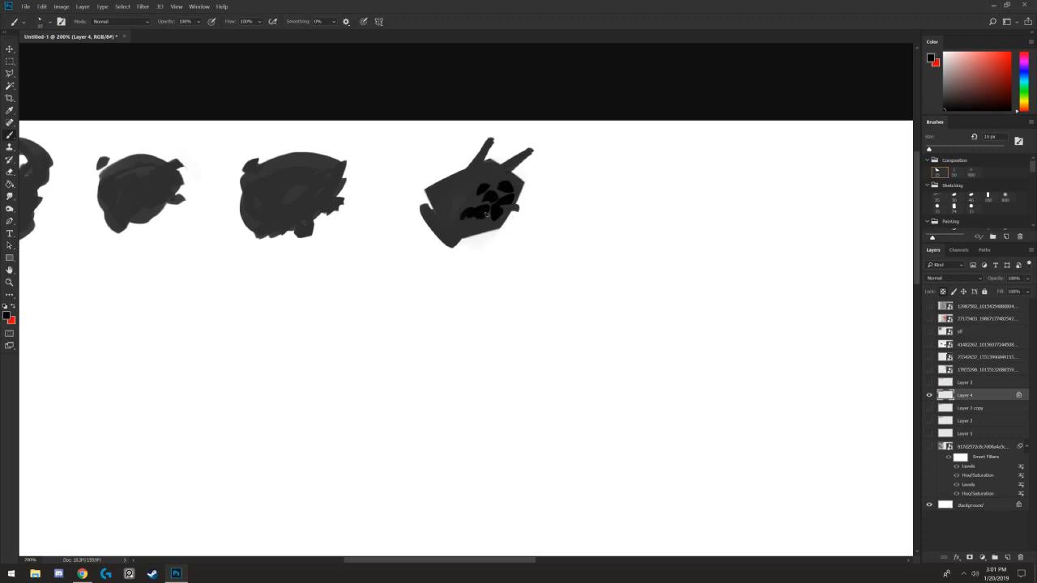
key("ctrl+z")
key("ctrl+z")
key("ctrl+z")
key("ctrl+z")
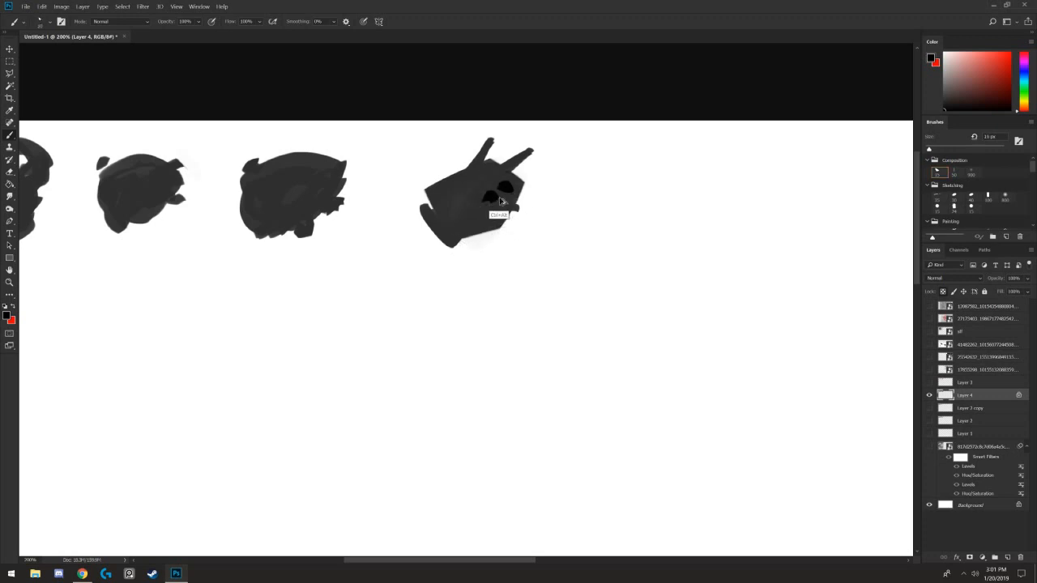
- Paint separate black spots inside an angular border on the boxy rock's front face
mouse_move(503, 194)
left_mouse_down()
mouse_move(474, 222)
mouse_move(469, 199)
mouse_move(467, 221)
mouse_move(501, 181)
mouse_move(461, 195)
mouse_move(506, 189)
mouse_move(467, 230)
mouse_move(460, 197)
left_mouse_up()
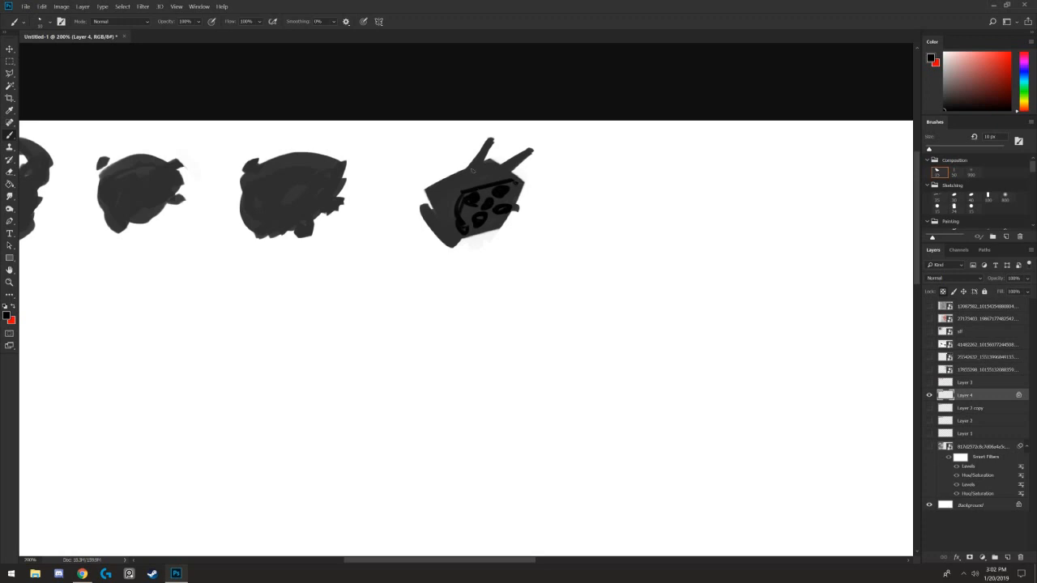
mouse_move(498, 164)
left_mouse_down()
mouse_move(432, 181)
mouse_move(477, 191)
mouse_move(425, 195)
mouse_move(448, 243)
left_mouse_up()
key("ctrl+z")
- Outline the boxy rock's top edges in black and darken the slab at its lower left
mouse_move(427, 199)
left_mouse_down()
mouse_move(447, 238)
mouse_move(461, 241)
left_mouse_up()
mouse_move(491, 163)
left_mouse_down()
mouse_move(512, 179)
mouse_move(502, 170)
left_mouse_up()
left_click_drag(452, 206, 438, 202)
scroll(518, 194, "up", 1)
key("bracketright")
mouse_move(453, 227)
left_mouse_down()
mouse_move(453, 251)
mouse_move(451, 231)
left_mouse_up()
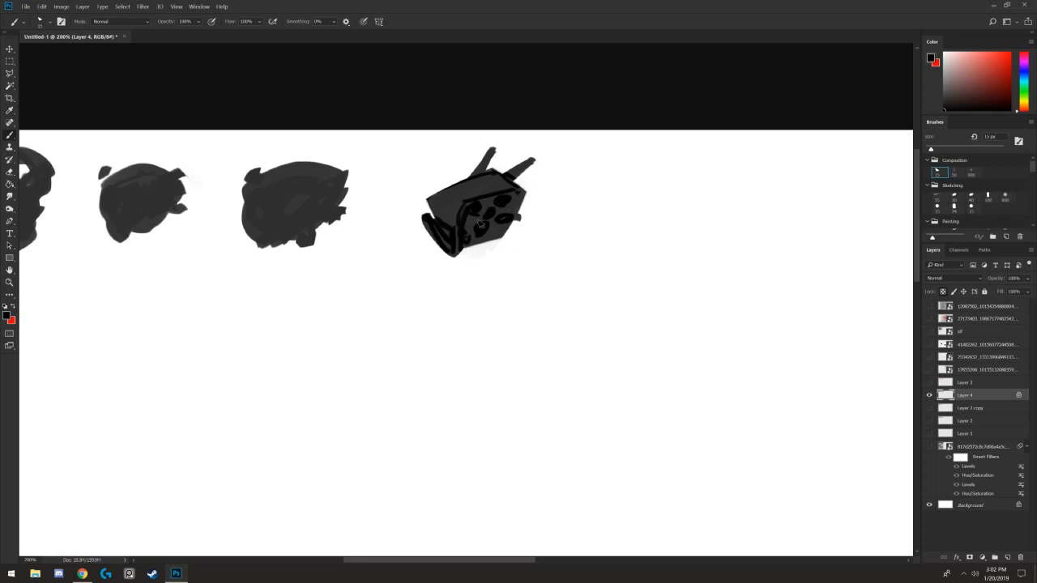
- Paint jagged black details inside the third rock and frame them with a curved black rim
mouse_move(296, 216)
left_mouse_down()
mouse_move(301, 229)
mouse_move(333, 214)
mouse_move(292, 229)
left_mouse_up()
mouse_move(311, 208)
left_mouse_down()
mouse_move(320, 206)
mouse_move(310, 213)
left_mouse_up()
mouse_move(299, 230)
left_mouse_down()
mouse_move(316, 224)
mouse_move(289, 230)
left_mouse_up()
key("[")
mouse_move(331, 203)
left_mouse_down()
mouse_move(298, 196)
mouse_move(280, 238)
left_mouse_up()
mouse_move(334, 204)
left_mouse_down()
mouse_move(341, 214)
mouse_move(273, 236)
left_mouse_up()
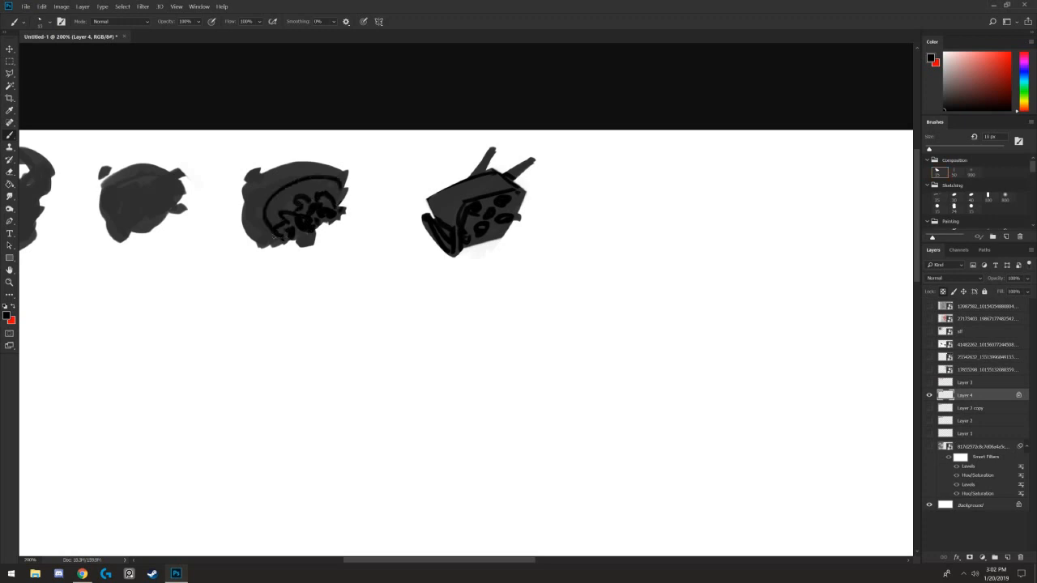
key("ctrl+z")
left_click_drag(346, 190, 275, 242)
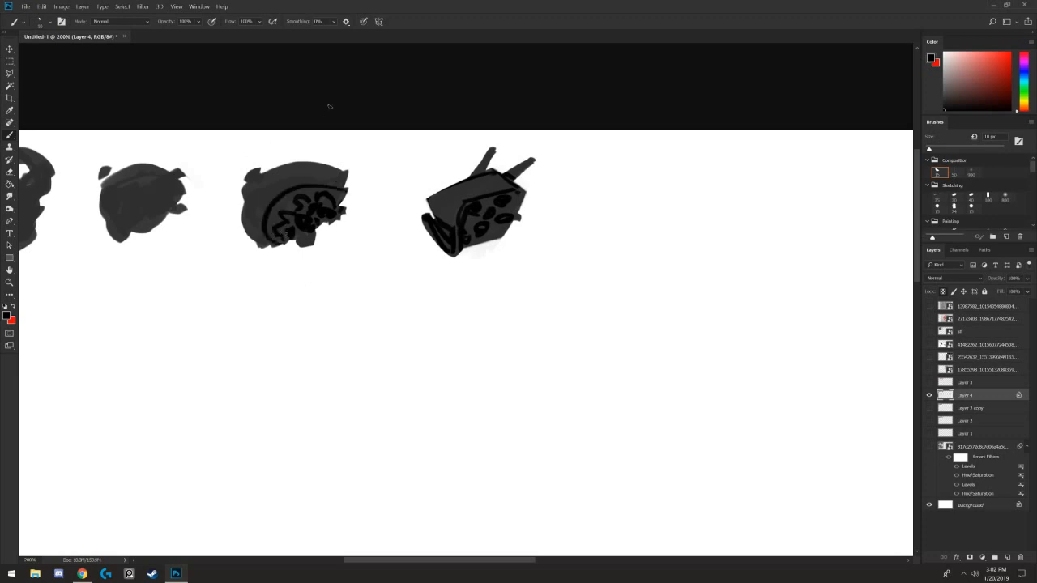
- Unlock Layer 4's transparent pixels and paint a solid black oval to the right of the boxy rock
left_click_drag(540, 233, 486, 230)
scroll(370, 197, "right", 3)
scroll(370, 197, "down", 1)
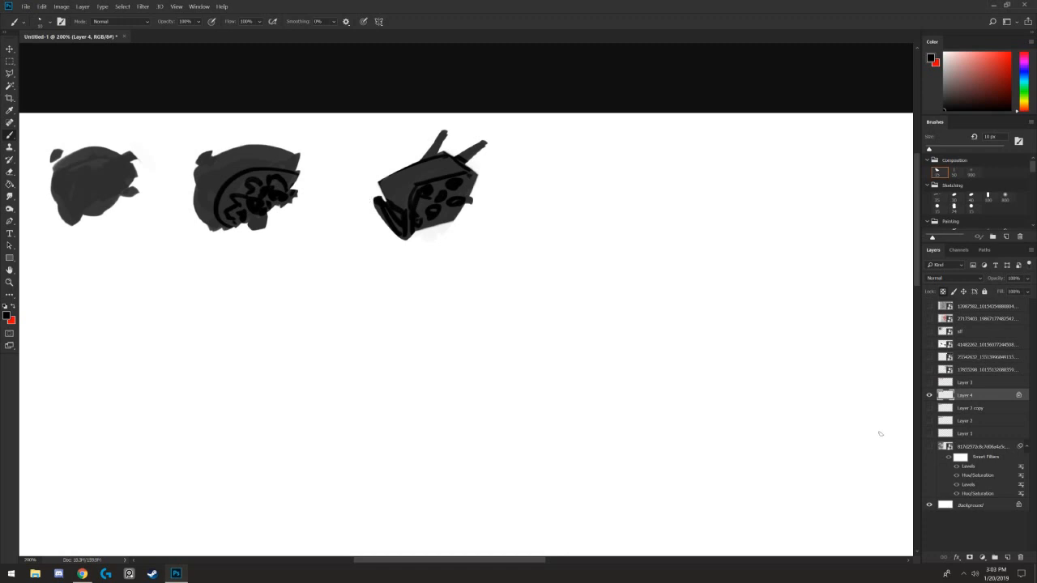
scroll(486, 215, "right", 3)
scroll(486, 216, "up", 3)
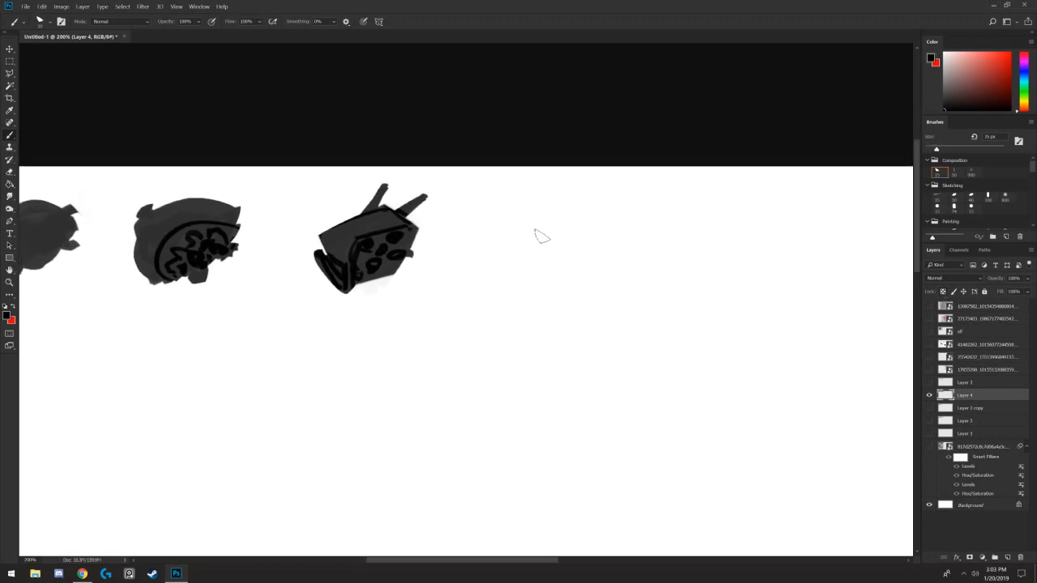
key("bracketright")
key("bracketright")
mouse_move(537, 231)
left_mouse_down()
mouse_move(560, 219)
mouse_move(537, 234)
mouse_move(533, 217)
mouse_move(526, 223)
mouse_move(540, 234)
mouse_move(543, 212)
left_mouse_up()
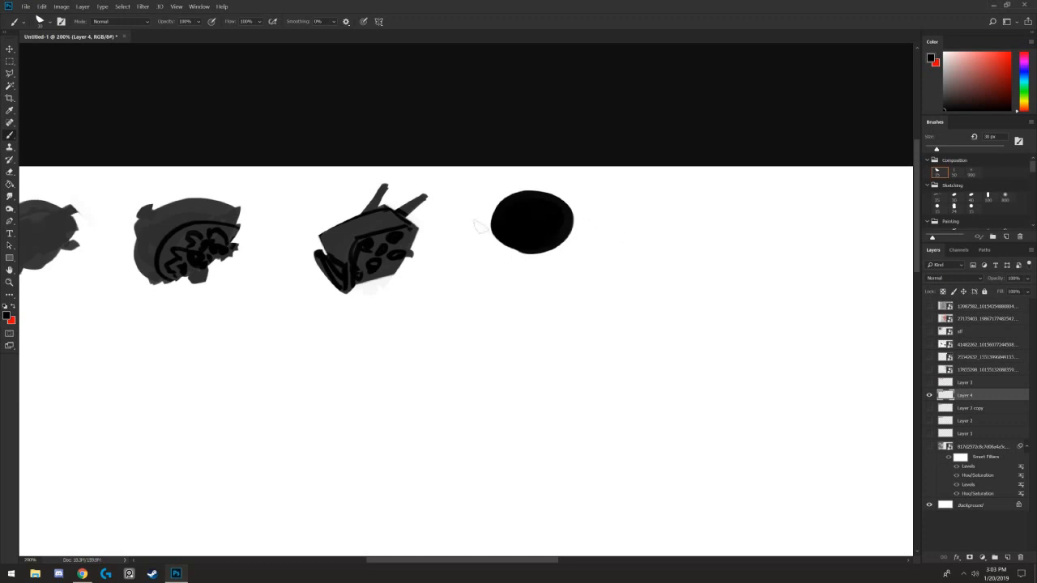
- Draw a black rectangular frame around the third and fourth rocks
left_click_drag(502, 274, 592, 267)
key("ctrl+minus")
key("bracketleft")
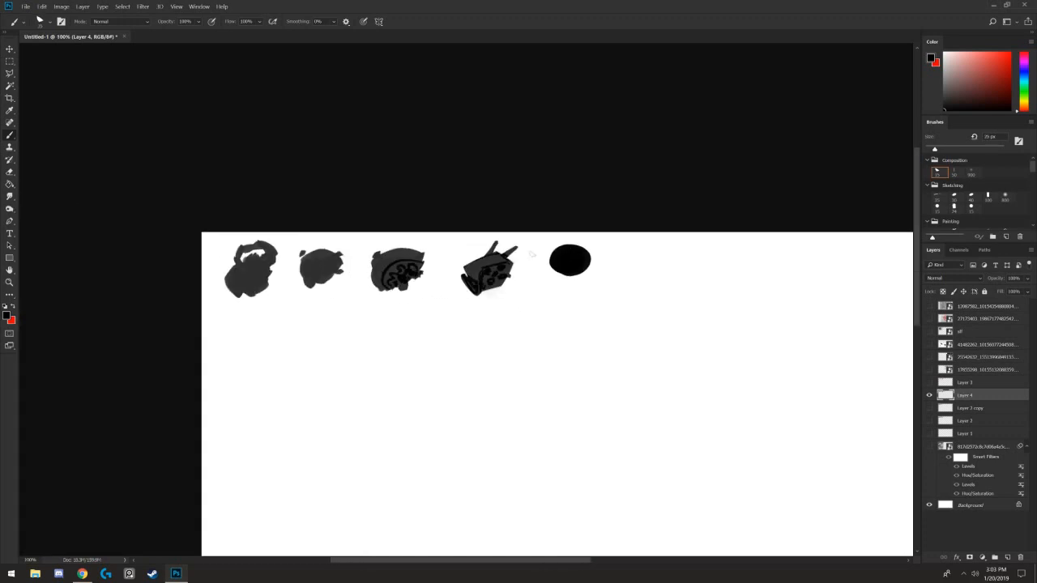
left_click_drag(533, 243, 534, 323)
mouse_move(533, 242)
left_mouse_down()
mouse_move(350, 251)
mouse_move(362, 306)
mouse_move(531, 322)
left_mouse_up()
key("e")
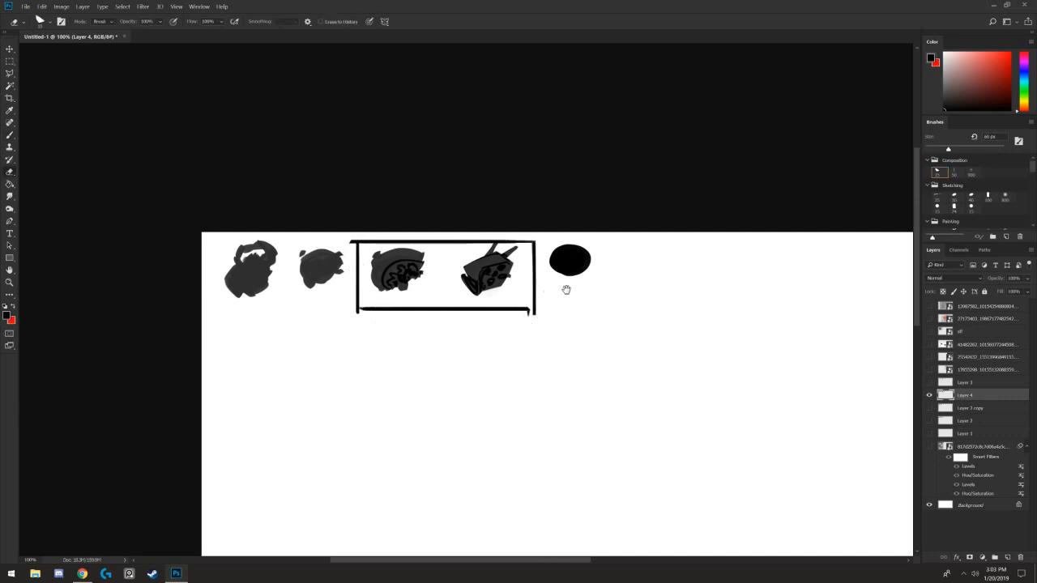
- Paint two small black dots beneath the black oval and a large black egg-shaped blob to its right
left_click_drag(566, 290, 444, 266)
key("ctrl+plus")
key("b")
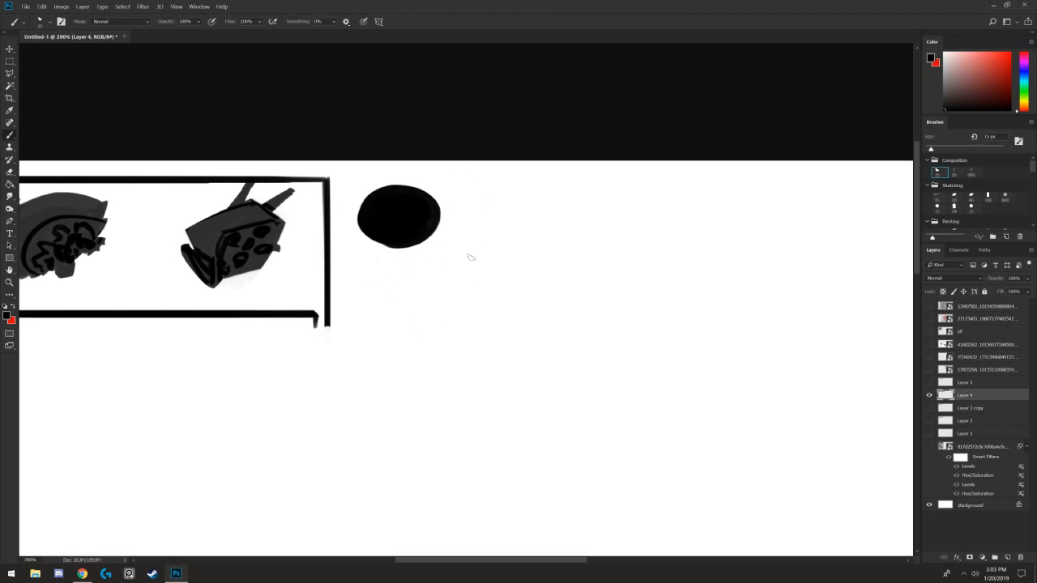
mouse_move(374, 269)
left_mouse_down()
mouse_move(387, 261)
mouse_move(383, 271)
left_mouse_up()
left_click(419, 260)
mouse_move(490, 285)
left_mouse_down()
mouse_move(384, 232)
mouse_move(389, 215)
mouse_move(364, 206)
left_mouse_up()
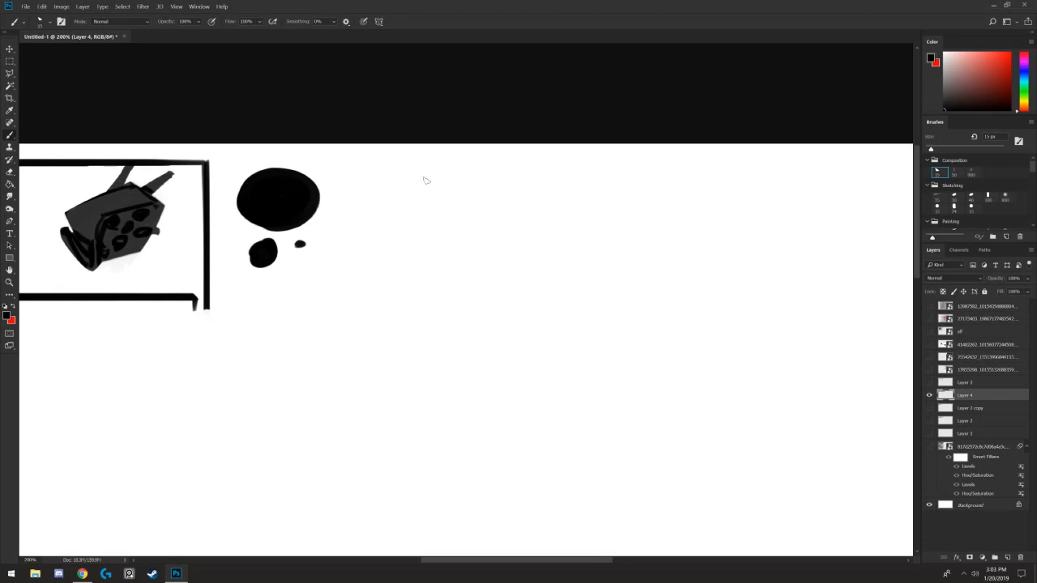
mouse_move(424, 176)
left_mouse_down()
mouse_move(449, 166)
mouse_move(426, 207)
mouse_move(428, 198)
left_mouse_up()
mouse_move(473, 254)
left_mouse_down()
mouse_move(501, 185)
mouse_move(520, 230)
mouse_move(517, 185)
mouse_move(462, 231)
mouse_move(500, 236)
mouse_move(504, 210)
left_mouse_up()
key("ctrl+z")
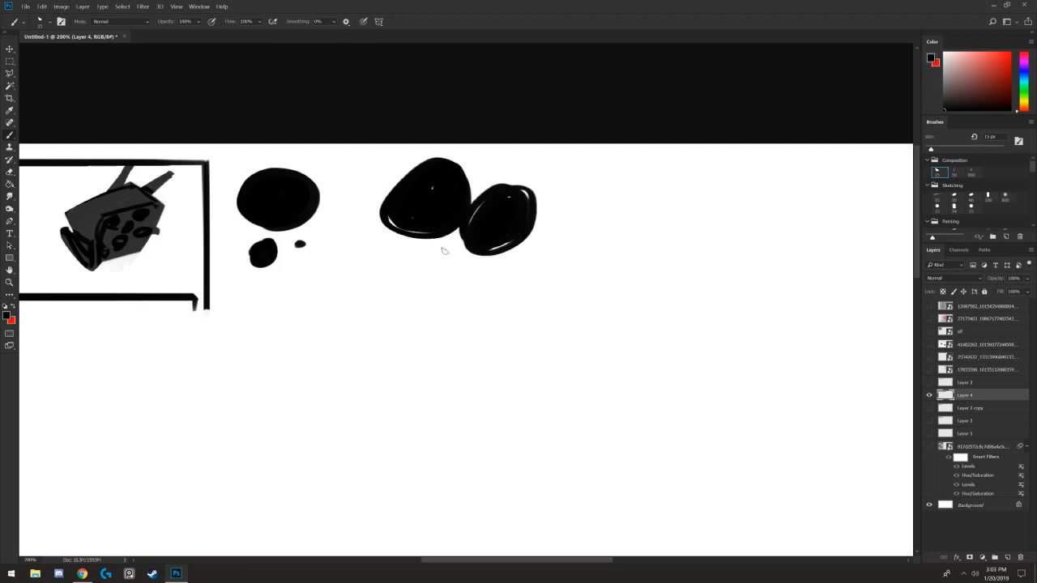
mouse_move(445, 248)
left_mouse_down()
mouse_move(455, 267)
mouse_move(427, 288)
mouse_move(439, 271)
left_mouse_up()
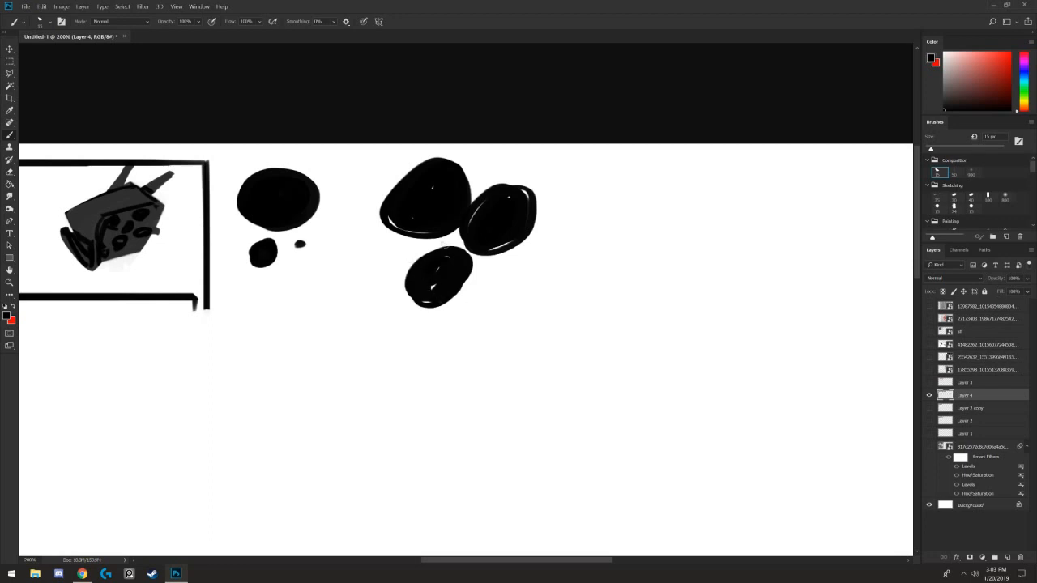
key("ctrl+z")
key("ctrl+z")
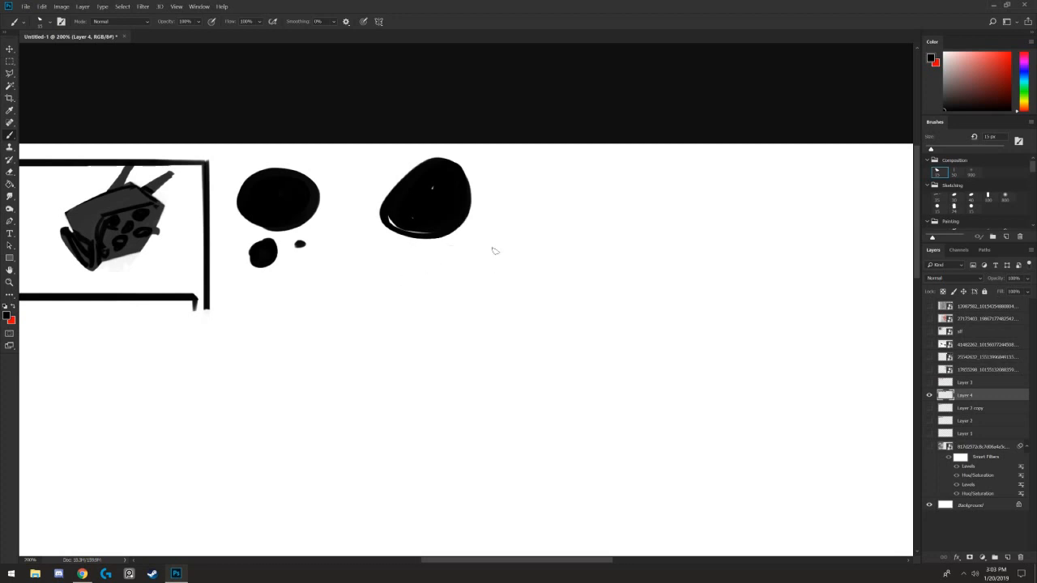
left_click_drag(482, 216, 481, 220)
key("[")
key("[")
key("ctrl+z")
key("ctrl+z")
key("ctrl+z")
key("ctrl+z")
- Set the foreground colour to grey 595959 and paint a round patch over the egg shape's lower-right side
left_click(7, 314)
left_click_drag(57, 429, 28, 457)
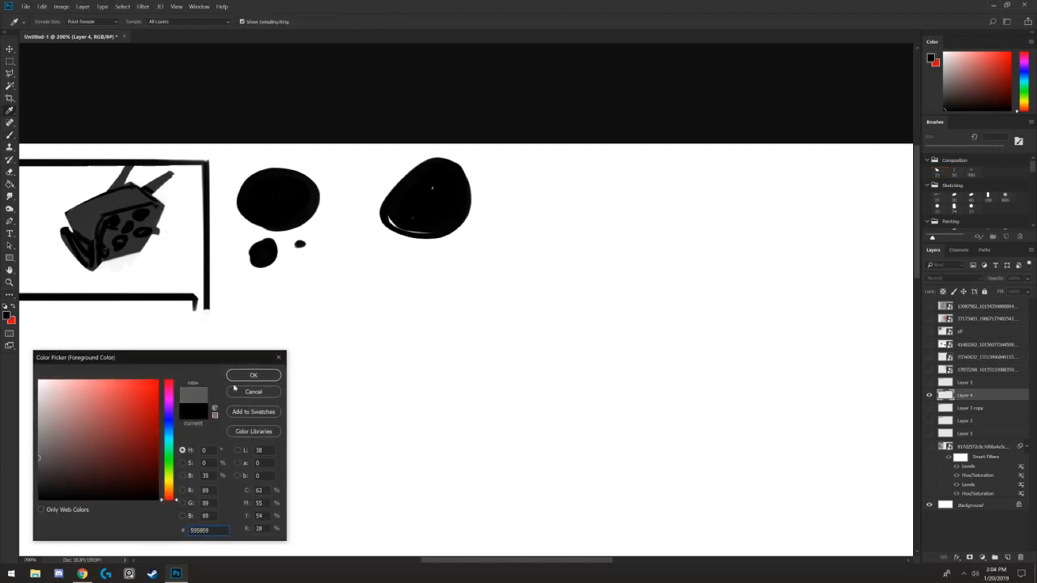
left_click(257, 375)
key("]")
key("]")
key("]")
mouse_move(439, 232)
left_mouse_down()
mouse_move(455, 218)
mouse_move(464, 226)
mouse_move(451, 226)
mouse_move(465, 225)
mouse_move(454, 204)
left_mouse_up()
key("ctrl+z")
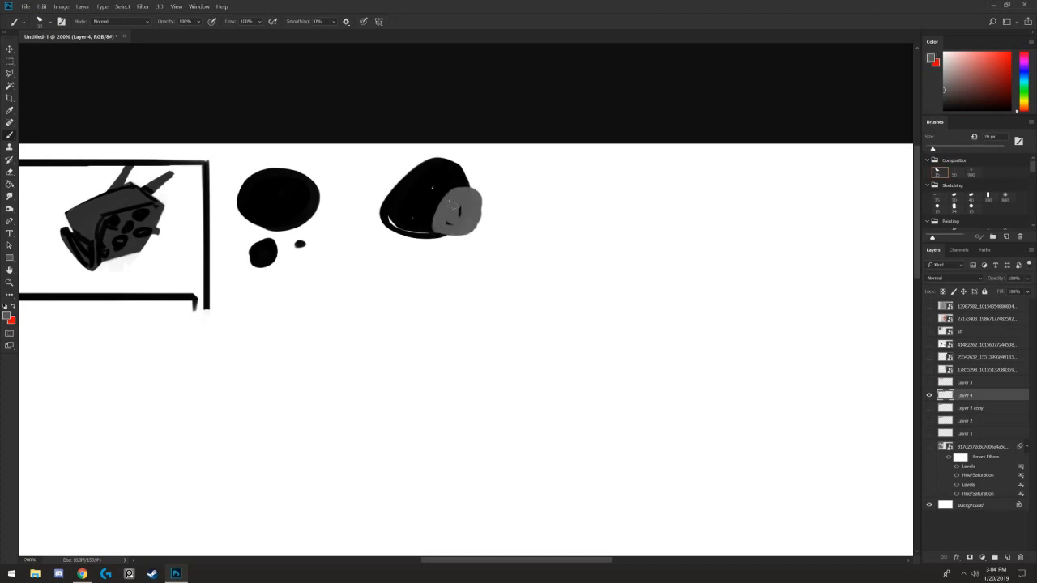
- Sample the egg shape's black and dot small spots around the round grey patch
left_click(434, 208, "alt")
left_click(462, 231)
left_click(482, 209)
left_click(446, 204)
- Paint a wide, solid black dome shape to the right of the egg shape
left_click_drag(409, 239, 331, 244)
key("b")
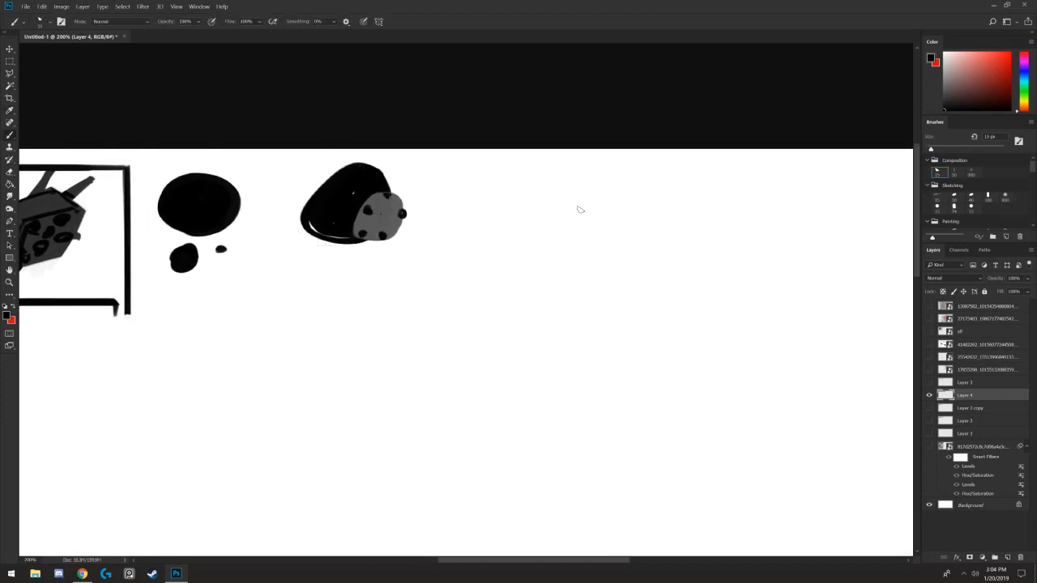
mouse_move(572, 235)
left_mouse_down()
mouse_move(496, 206)
mouse_move(545, 196)
mouse_move(487, 219)
mouse_move(501, 172)
mouse_move(468, 227)
left_mouse_up()
mouse_move(510, 180)
left_mouse_down()
mouse_move(466, 220)
mouse_move(530, 213)
mouse_move(487, 247)
mouse_move(533, 195)
mouse_move(501, 209)
mouse_move(504, 230)
mouse_move(481, 243)
left_mouse_up()
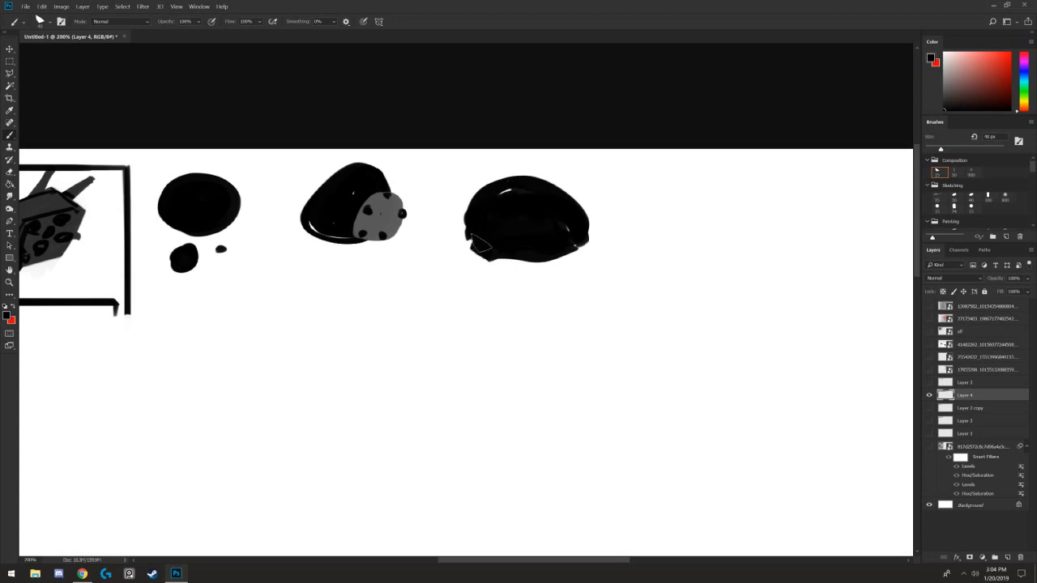
key("bracketright")
key("bracketright")
mouse_move(571, 225)
left_mouse_down()
mouse_move(606, 240)
mouse_move(534, 215)
mouse_move(464, 219)
mouse_move(434, 255)
mouse_move(480, 233)
mouse_move(538, 228)
mouse_move(559, 169)
left_mouse_up()
left_click_drag(551, 243, 562, 301)
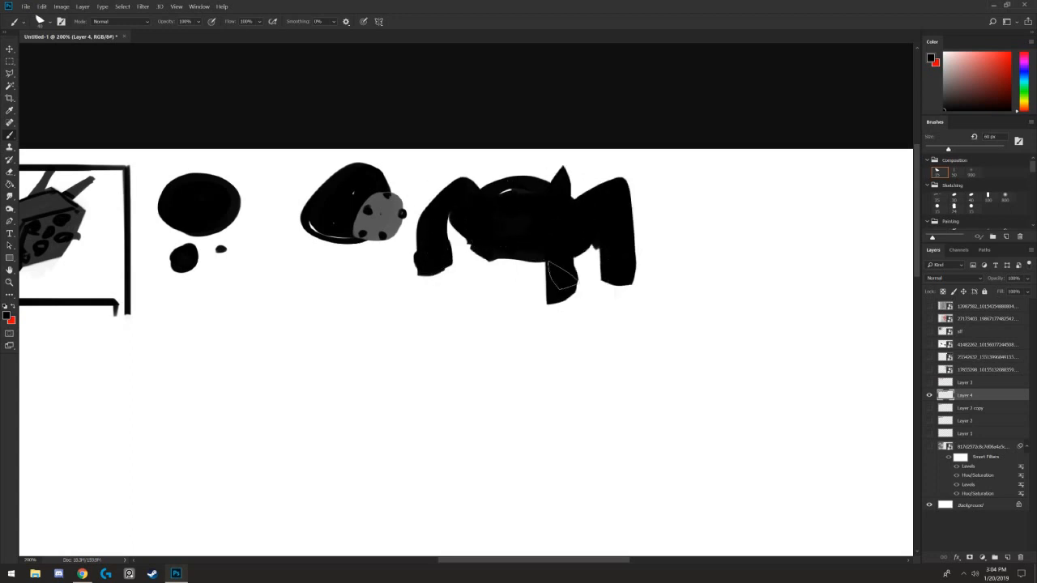
left_click_drag(507, 212, 502, 220)
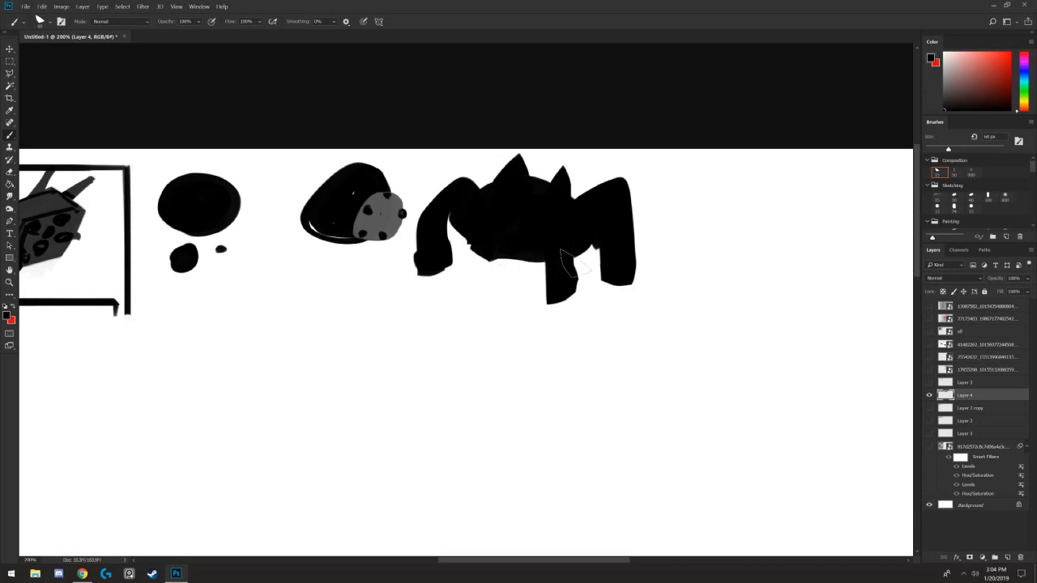
key("ctrl+alt+z")
key("ctrl+alt+z")
key("ctrl+alt+z")
key("ctrl+alt+z")
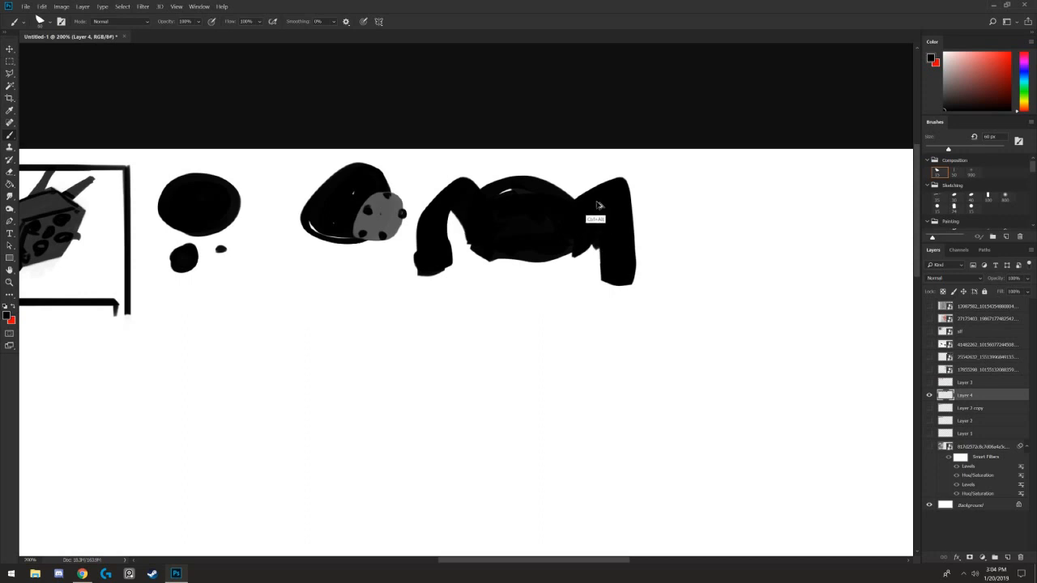
key("ctrl+alt+z")
key("ctrl+alt+z")
- Paint short black legs at both sides and along the underside of the dome shape
mouse_move(575, 237)
left_mouse_down()
mouse_move(598, 243)
mouse_move(590, 269)
left_mouse_up()
key("bracketleft")
left_click_drag(447, 232, 453, 268)
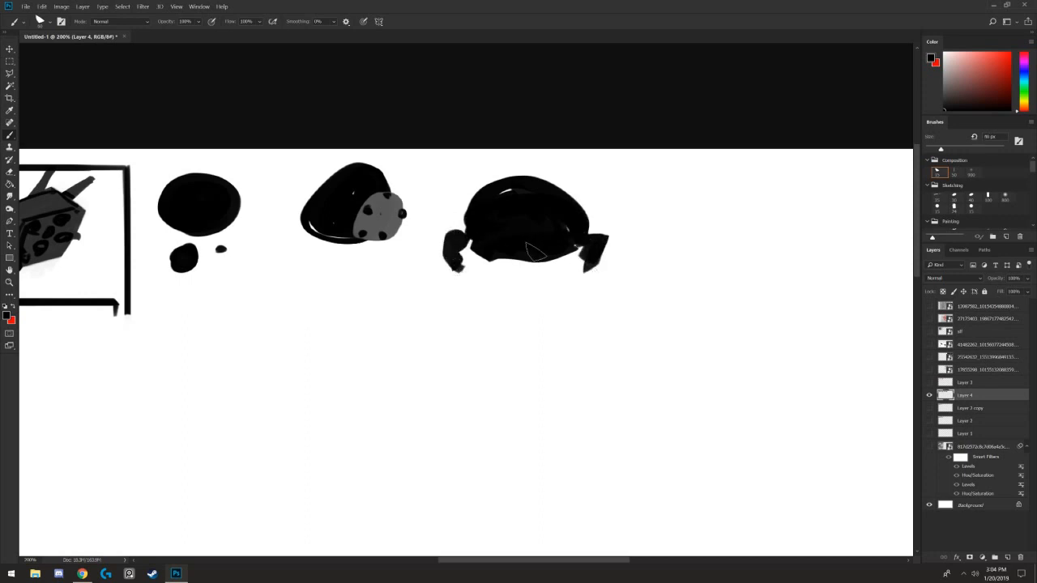
mouse_move(536, 247)
left_mouse_down()
mouse_move(539, 279)
mouse_move(535, 250)
mouse_move(494, 274)
mouse_move(490, 260)
left_mouse_up()
key("ctrl+z")
left_click_drag(502, 251, 509, 267)
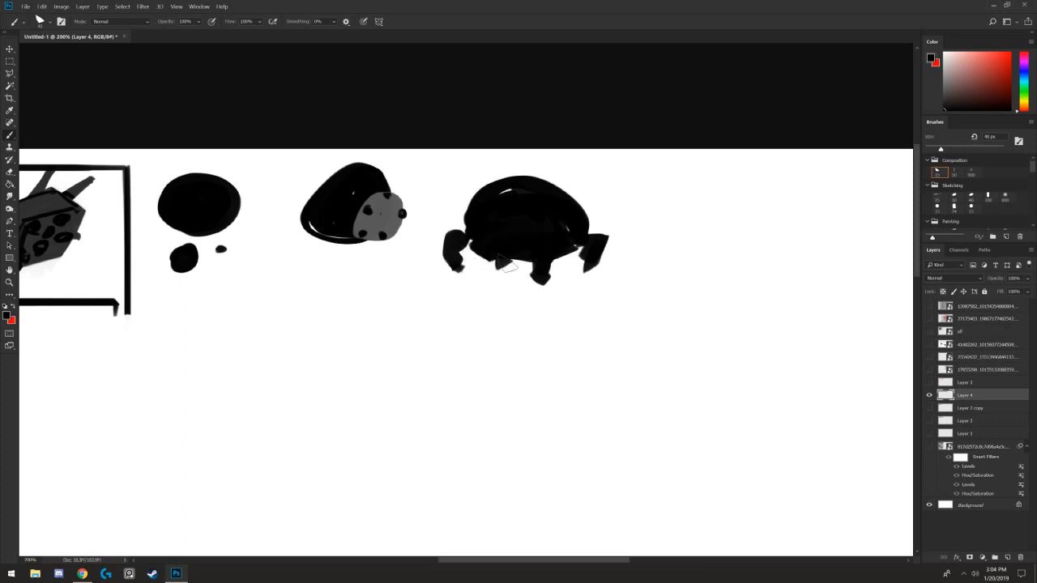
- Sample white and paint a wavy line and small spots along the dome creature's lower edge
left_click(609, 185, "alt")
left_click(605, 221, "alt")
key("bracketright")
mouse_move(590, 234)
left_mouse_down()
mouse_move(543, 242)
mouse_move(576, 250)
left_mouse_up()
key("ctrl+z")
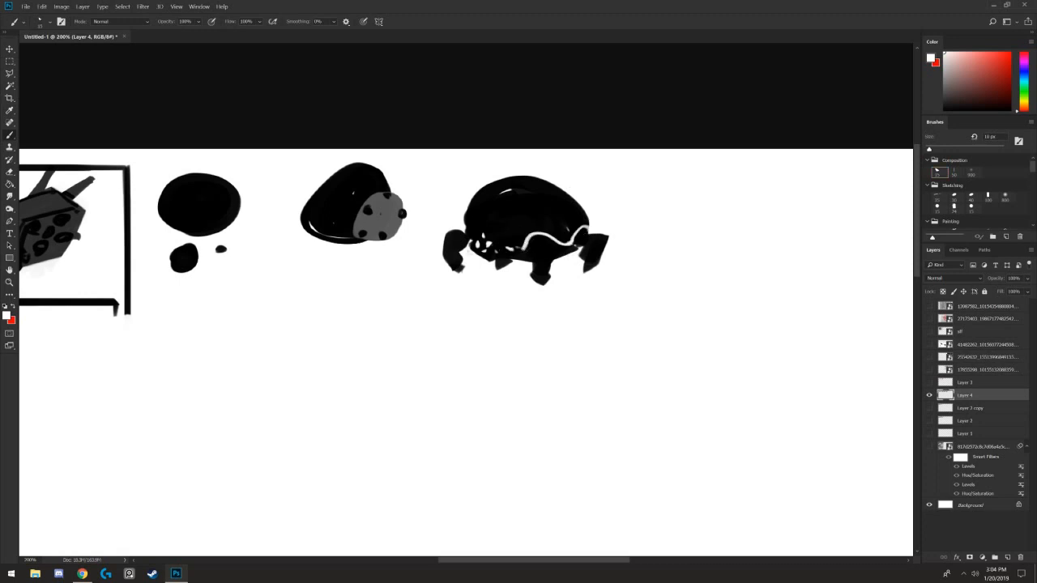
- Sample black and paint a solid upright rectangle to the right of the dome creature
key("ctrl+minus")
key("ctrl+plus")
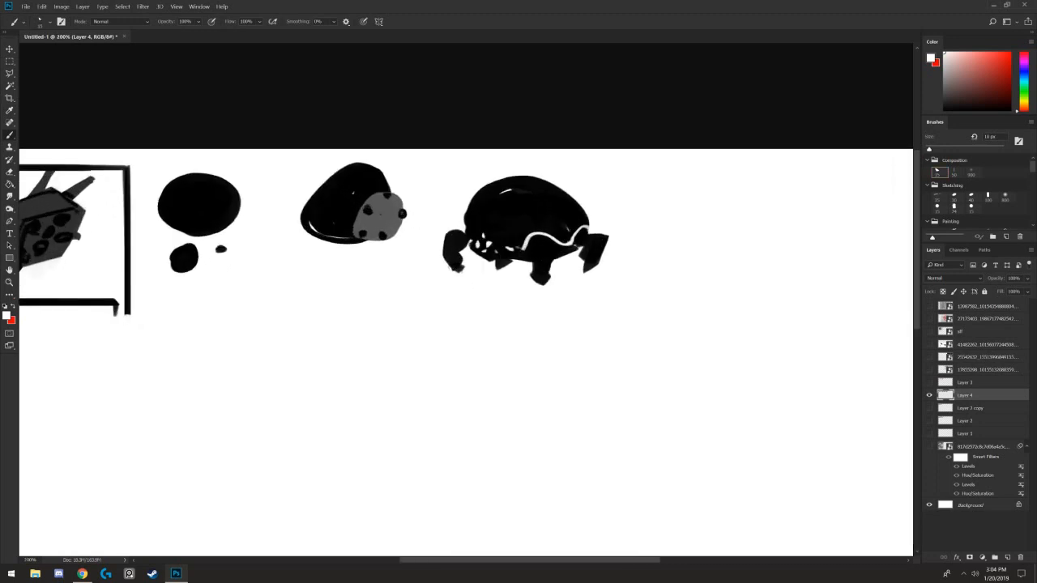
left_click_drag(489, 262, 516, 258)
key("bracketleft")
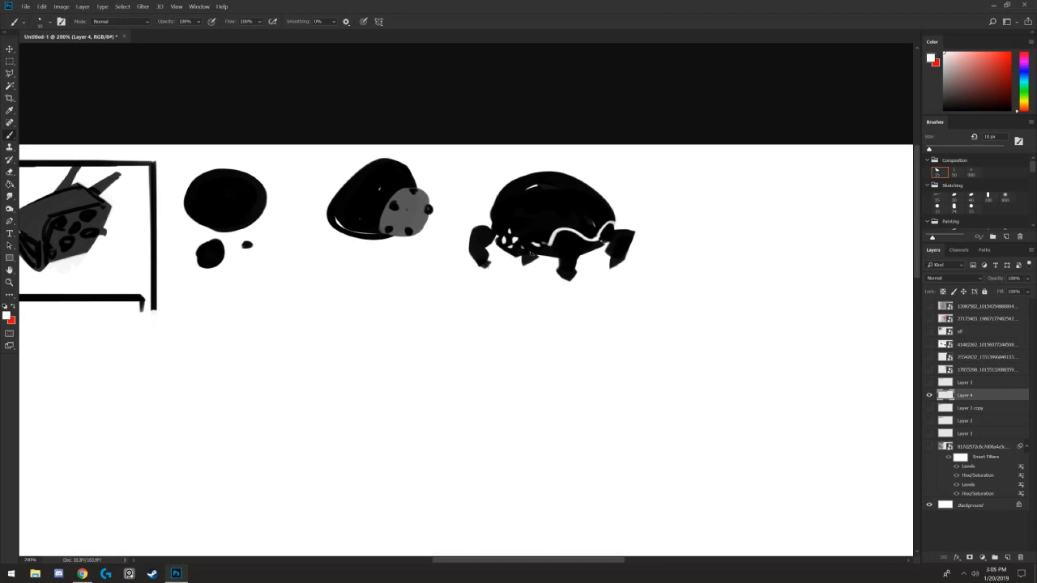
left_click_drag(453, 202, 292, 178)
left_click(445, 185, "alt")
left_click_drag(461, 184, 344, 195)
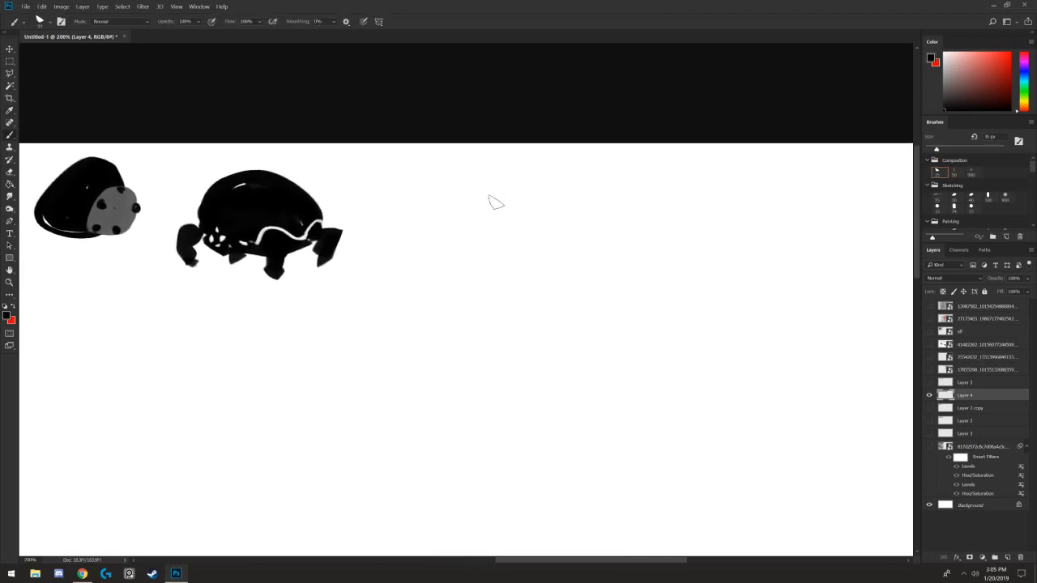
mouse_move(498, 180)
left_mouse_down()
mouse_move(498, 251)
mouse_move(467, 179)
mouse_move(465, 250)
mouse_move(496, 250)
left_mouse_up()
mouse_move(486, 180)
left_mouse_down()
mouse_move(486, 247)
mouse_move(478, 241)
left_mouse_up()
left_click_drag(477, 184, 471, 243)
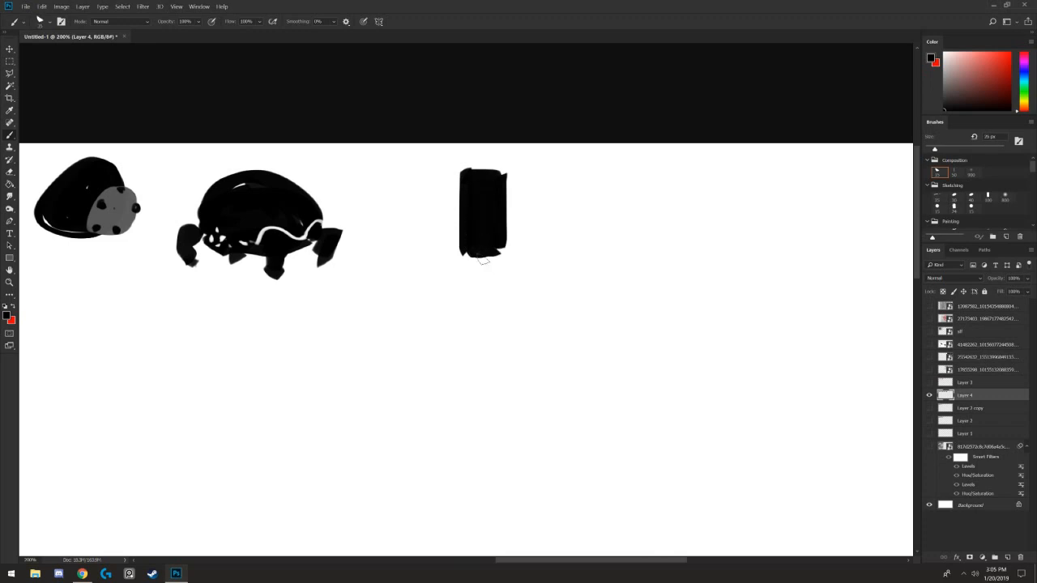
- Draw a black rectangular frame around the oval, the egg shape and the dome creature with straight brush lines
key("ctrl+minus")
left_click_drag(294, 233, 397, 268)
key("ctrl+plus")
left_click_drag(608, 194, 608, 353)
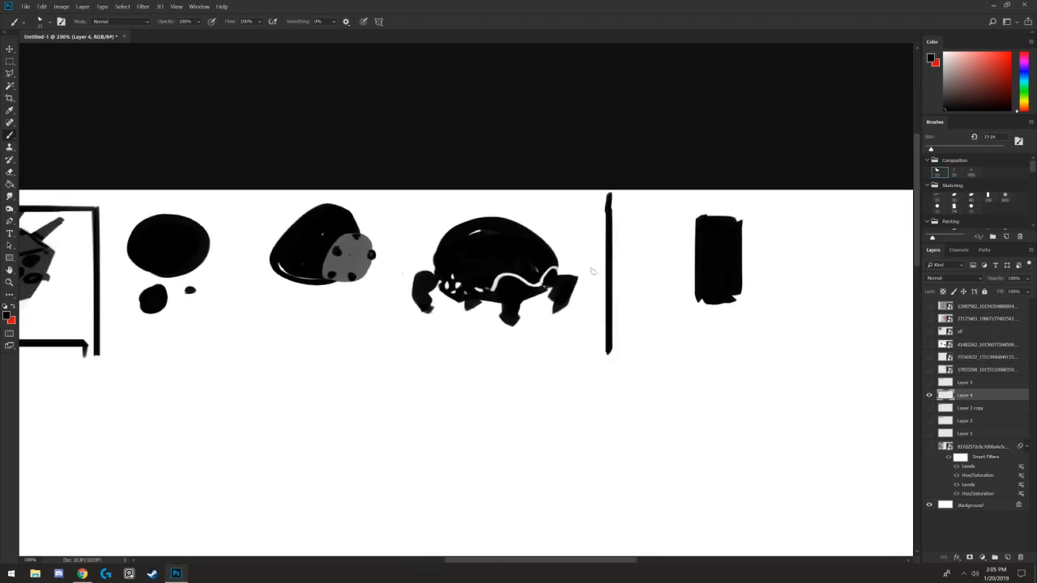
left_click(115, 197, "shift")
left_click(113, 359, "shift")
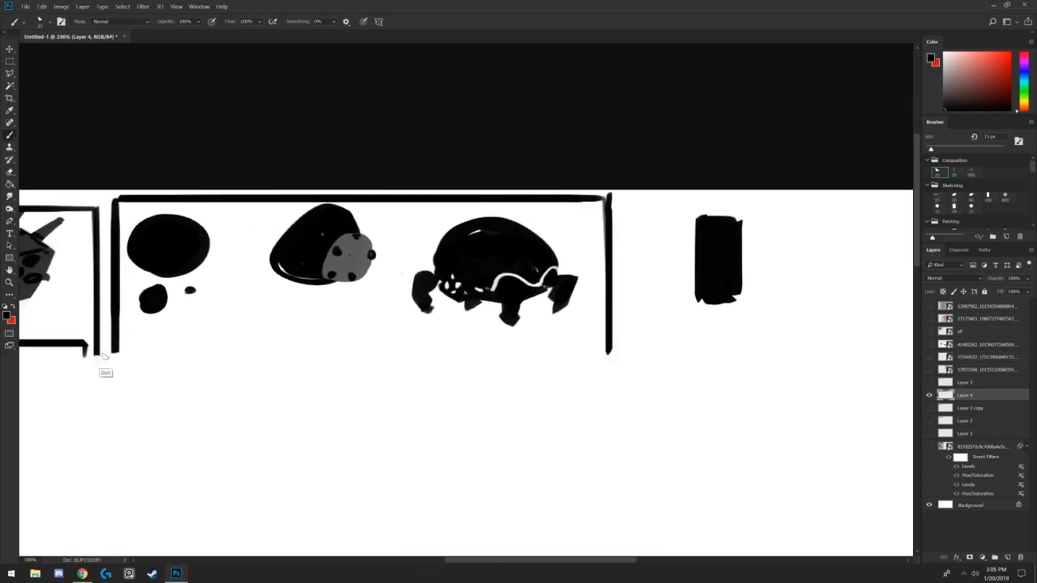
left_click(230, 359, "shift")
left_click(609, 357, "shift")
- Draw a thick black egg-shaped outline below the first frame and paint inside it
left_click_drag(247, 340, 726, 322)
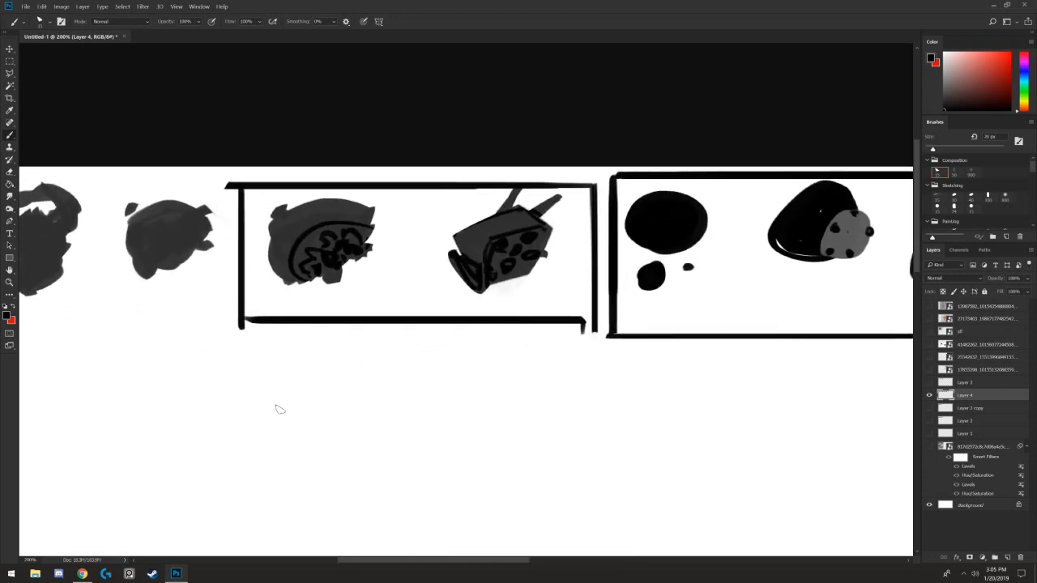
left_click_drag(275, 408, 301, 420)
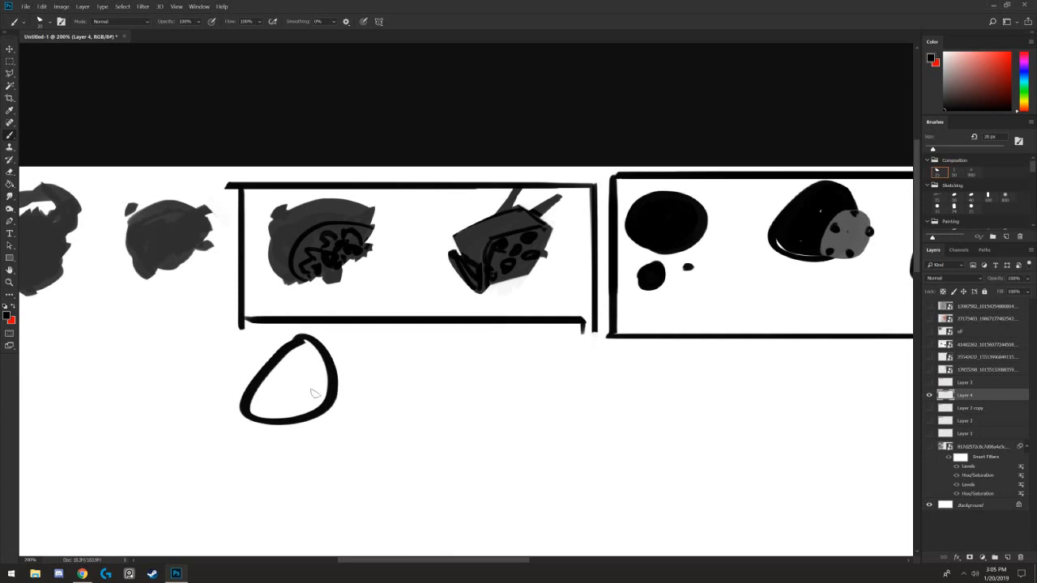
left_click_drag(294, 398, 304, 394)
left_click_drag(306, 405, 318, 403)
mouse_move(321, 391)
left_mouse_down()
mouse_move(324, 402)
mouse_move(295, 414)
left_mouse_up()
- Enlarge the brush and paint a tilted black oval with small additions below the second frame's oval
mouse_move(793, 437)
left_mouse_down()
mouse_move(398, 372)
mouse_move(414, 374)
left_mouse_up()
key("bracketright")
key("bracketright")
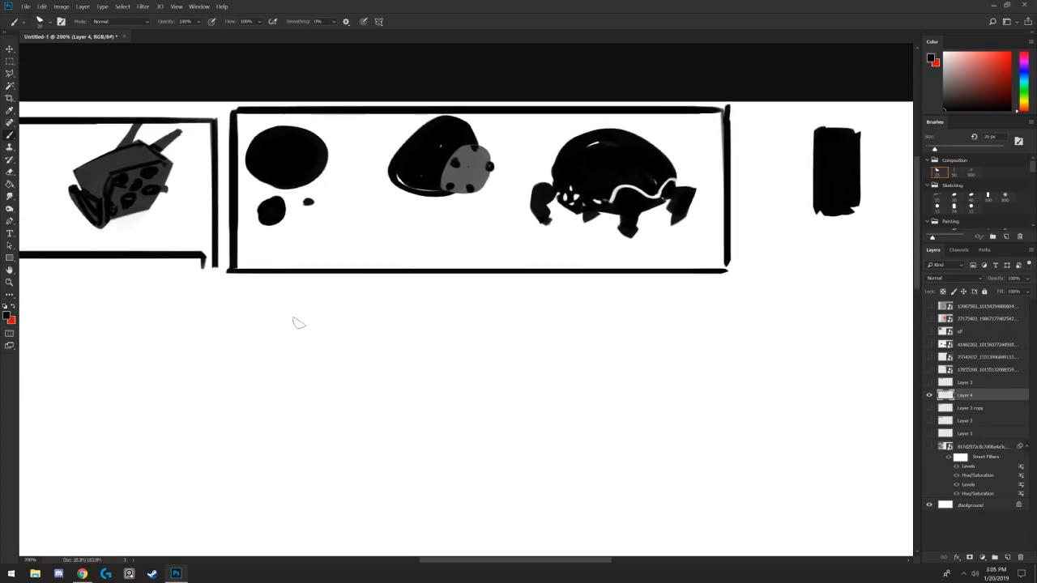
mouse_move(321, 322)
left_mouse_down()
mouse_move(255, 323)
mouse_move(290, 351)
mouse_move(281, 306)
left_mouse_up()
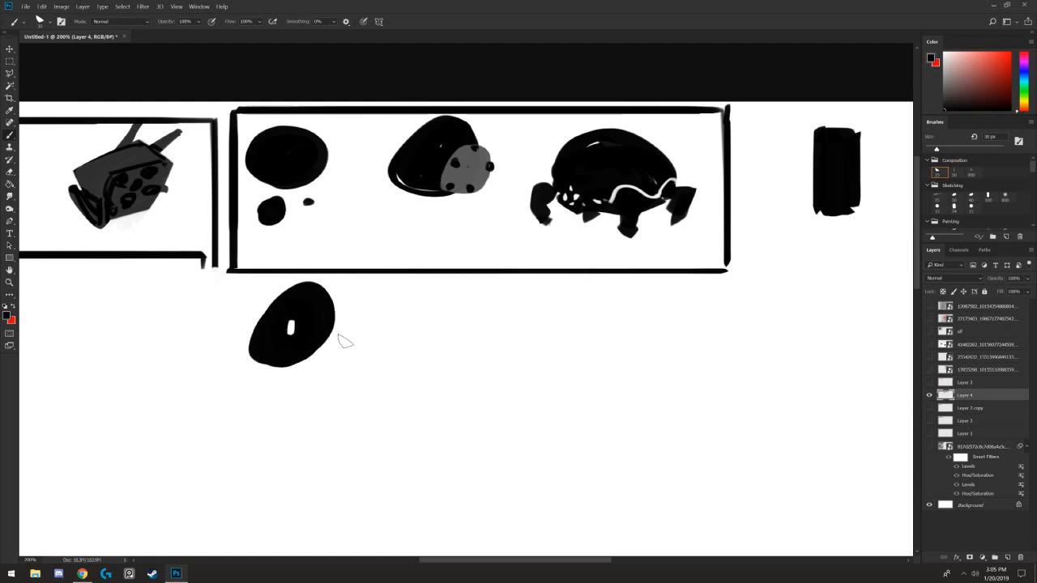
left_click_drag(339, 335, 357, 344)
left_click_drag(327, 388, 334, 379)
- Draw a third black frame around the upright rectangle, leaving empty space to its right
left_click_drag(502, 392, 271, 326)
mouse_move(554, 348)
left_mouse_down()
mouse_move(384, 417)
mouse_move(378, 436)
left_mouse_up()
mouse_move(332, 137)
left_mouse_down()
mouse_move(765, 208)
mouse_move(819, 228)
mouse_move(840, 173)
mouse_move(807, 278)
mouse_move(845, 280)
left_mouse_up()
left_click_drag(322, 293, 833, 342)
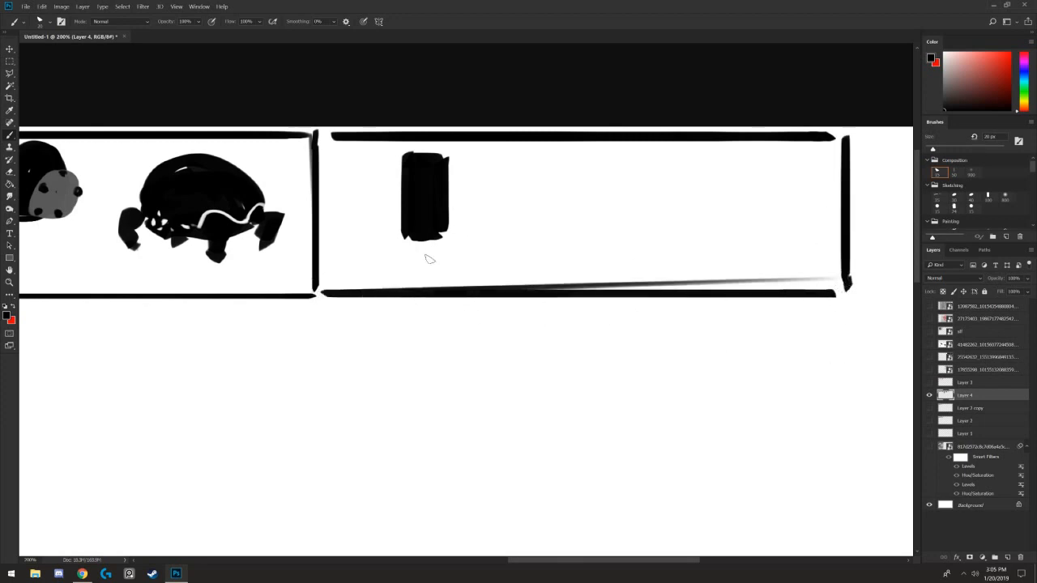
- Paint a thin stem beneath the upright rectangle and a black block with a tall spike beside it
key("[")
left_click_drag(428, 241, 422, 275)
mouse_move(534, 253)
left_mouse_down()
mouse_move(521, 222)
mouse_move(496, 279)
left_mouse_up()
left_click_drag(506, 243, 535, 271)
left_click_drag(528, 228, 529, 162)
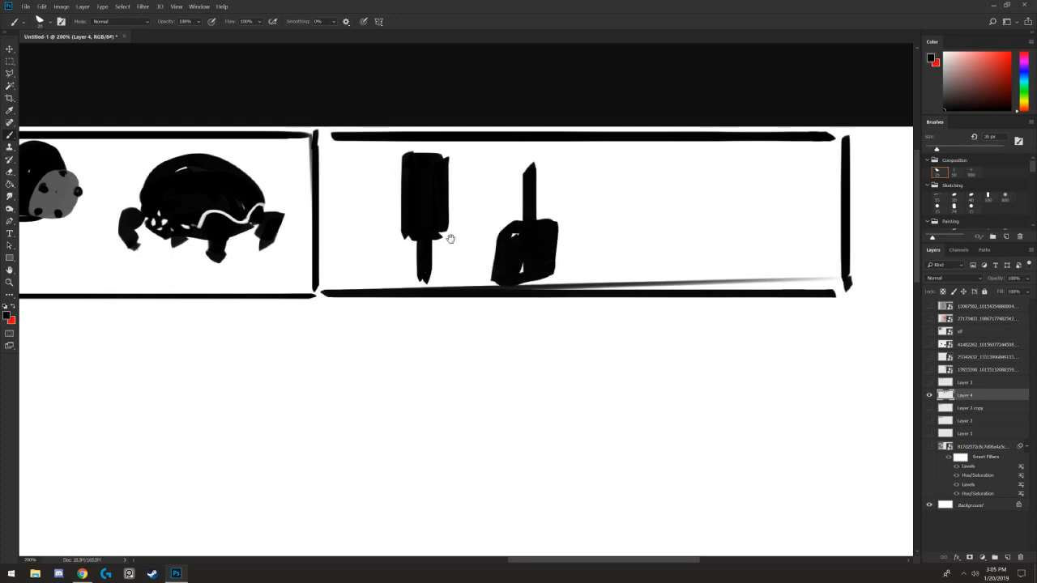
- Paint a black triangle, an inverted triangle and an oval in the third frame's remaining space
left_click_drag(638, 221, 467, 234)
left_click_drag(459, 206, 499, 294)
mouse_move(459, 206)
left_mouse_down()
mouse_move(438, 257)
mouse_move(482, 244)
mouse_move(458, 243)
mouse_move(442, 276)
left_mouse_up()
mouse_move(565, 213)
left_mouse_down()
mouse_move(587, 201)
mouse_move(539, 260)
left_mouse_up()
mouse_move(512, 209)
left_mouse_down()
mouse_move(583, 203)
mouse_move(563, 235)
mouse_move(595, 217)
mouse_move(623, 247)
mouse_move(628, 232)
left_mouse_up()
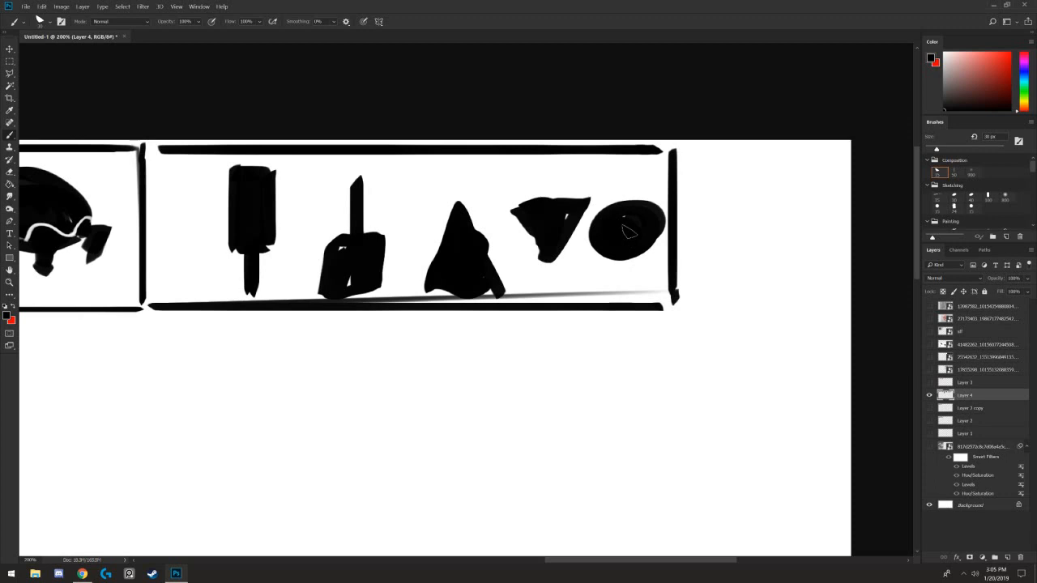
- Erase the right edge of the third frame
mouse_move(392, 220)
left_mouse_down()
mouse_move(450, 207)
mouse_move(408, 196)
left_mouse_up()
key("e")
mouse_move(687, 282)
left_mouse_down()
mouse_move(693, 166)
mouse_move(685, 195)
mouse_move(682, 136)
left_mouse_up()
- Paint a black oval with four protruding spikes to the right of the third frame's shapes
scroll(493, 256, "right", 4)
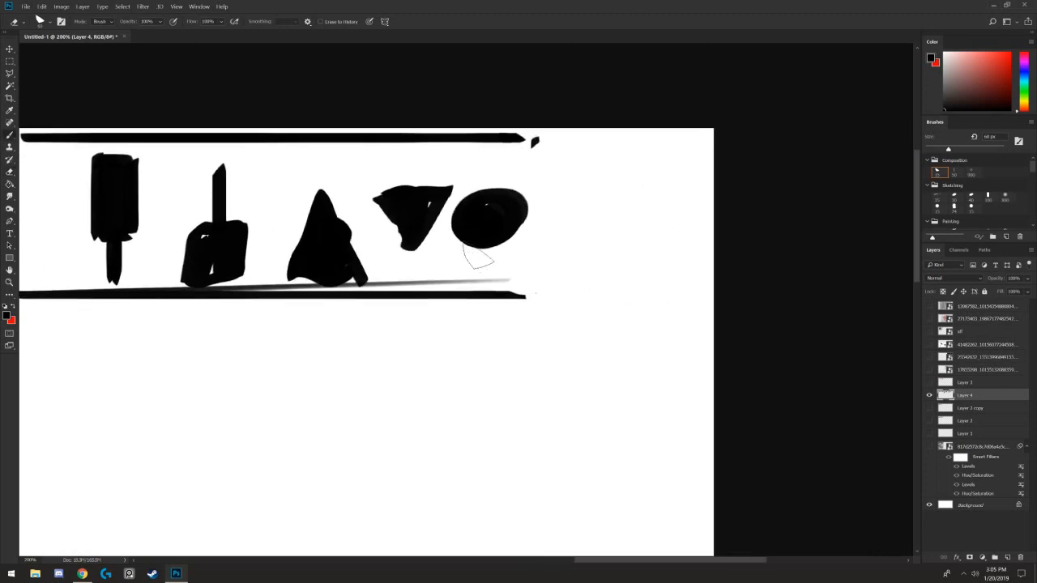
key("b")
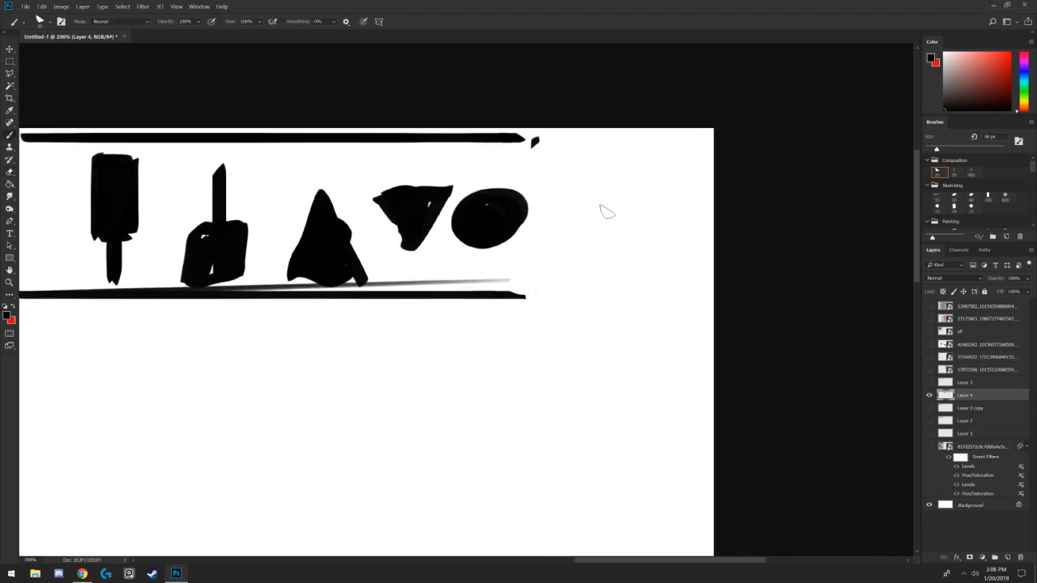
mouse_move(606, 212)
left_mouse_down()
mouse_move(601, 243)
mouse_move(606, 170)
left_mouse_up()
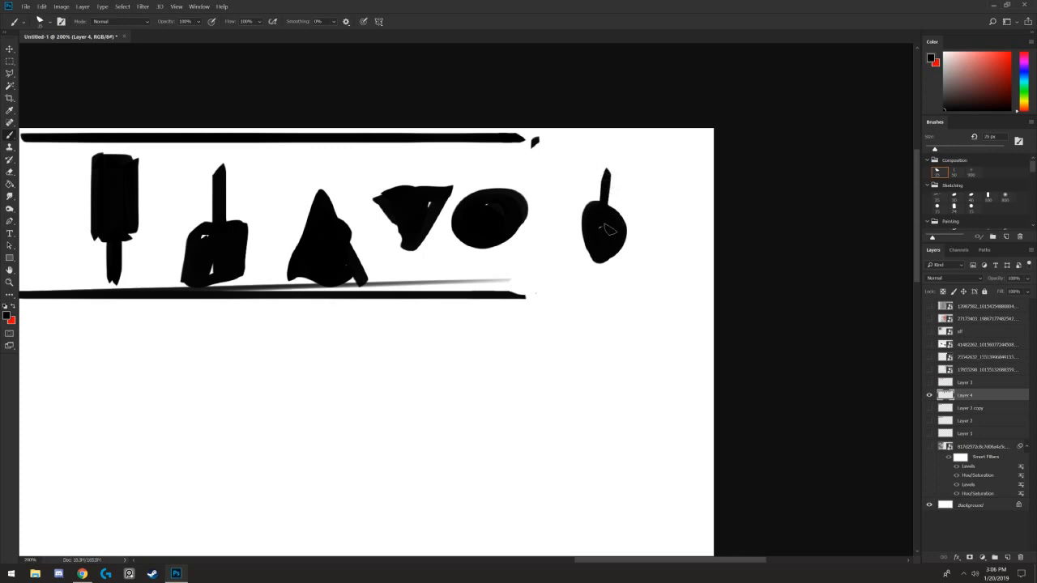
mouse_move(609, 232)
left_mouse_down()
mouse_move(642, 235)
mouse_move(558, 231)
left_mouse_up()
left_click_drag(599, 253, 601, 279)
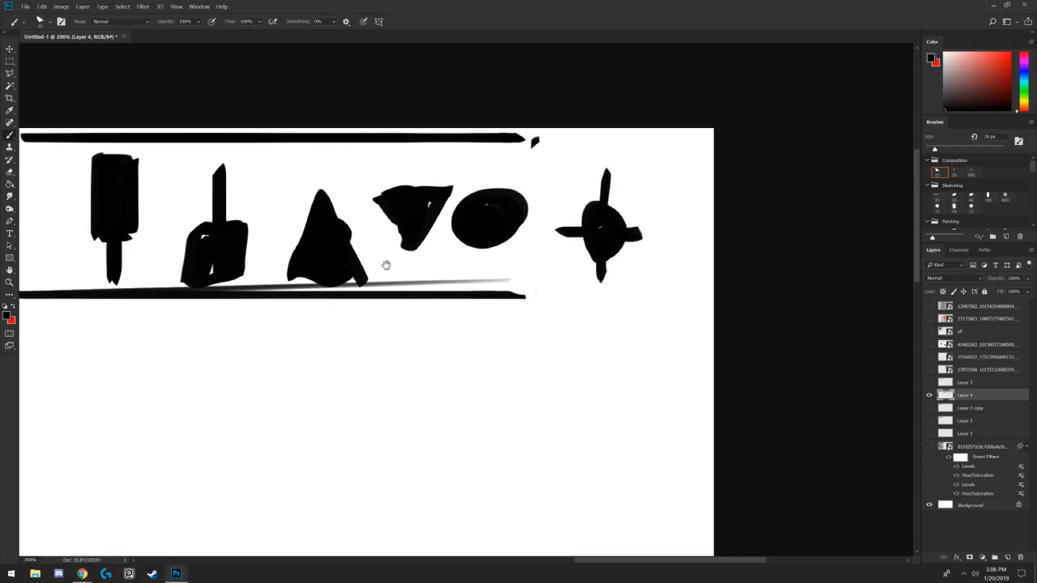
- Erase the upright triangle's base to a flat edge along with the stray slanted line beneath it
left_click_drag(387, 265, 393, 216)
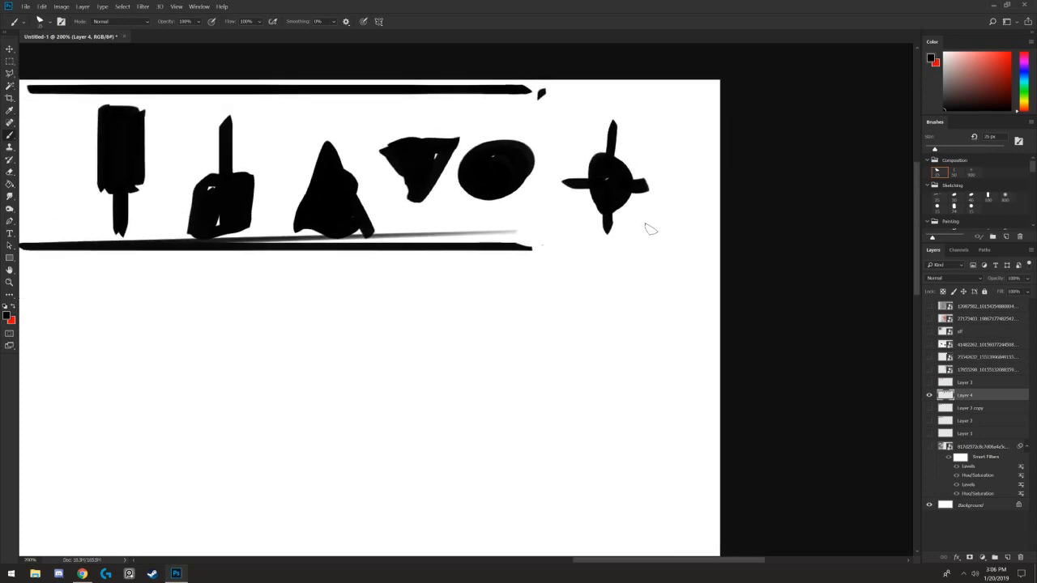
key("e")
left_click(369, 229)
left_click(270, 234, "shift")
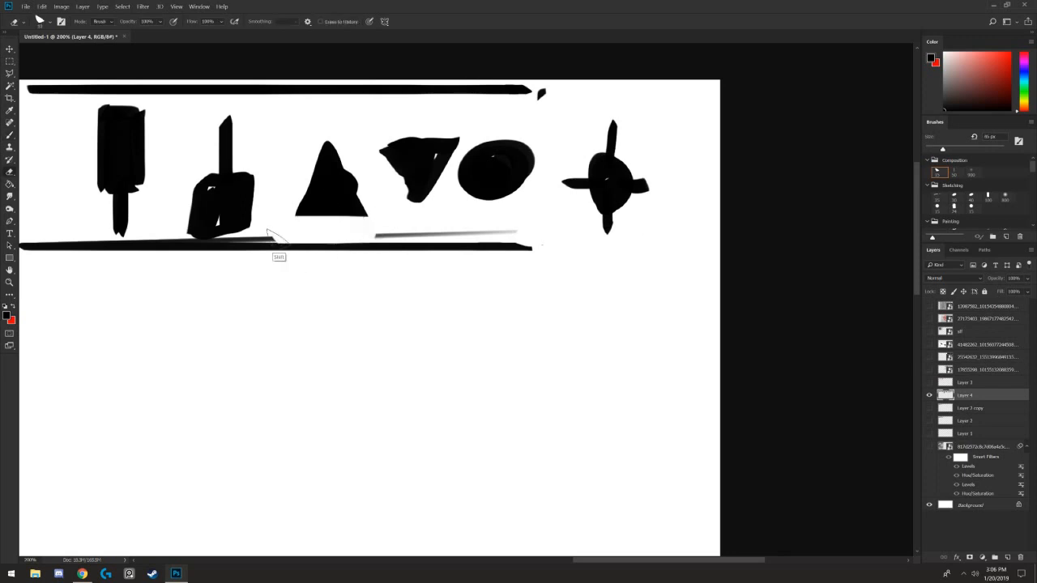
- Paint the black outline of a rounded triangular body in the empty area below the third frame
left_click_drag(417, 321, 461, 343)
key("b")
mouse_move(389, 378)
left_mouse_down()
mouse_move(418, 353)
mouse_move(436, 402)
mouse_move(423, 432)
left_mouse_up()
mouse_move(409, 468)
left_mouse_down()
mouse_move(412, 391)
mouse_move(377, 372)
mouse_move(344, 455)
left_mouse_up()
mouse_move(360, 397)
left_mouse_down()
mouse_move(358, 459)
mouse_move(424, 449)
mouse_move(371, 392)
mouse_move(371, 422)
left_mouse_up()
key("bracketright")
key("bracketright")
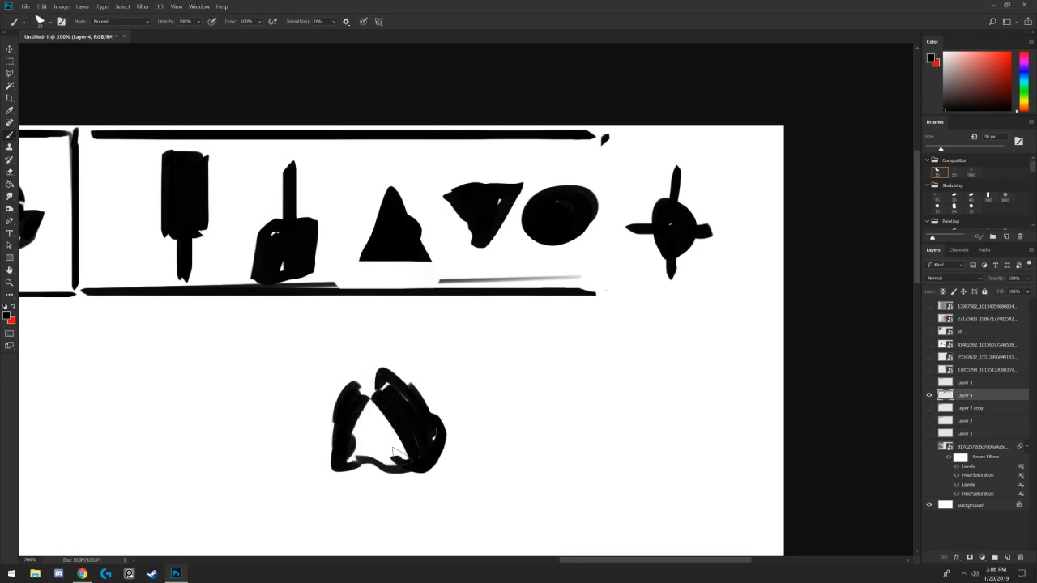
- Fill the rounded triangular body with black, add two horns and small feet, and clean up its lower edge with the eraser
mouse_move(402, 455)
left_mouse_down()
mouse_move(342, 430)
mouse_move(394, 468)
left_mouse_up()
left_click_drag(410, 403, 415, 357)
mouse_move(387, 389)
left_mouse_down()
mouse_move(381, 334)
mouse_move(377, 383)
mouse_move(378, 343)
left_mouse_up()
mouse_move(369, 319)
left_mouse_down()
mouse_move(378, 397)
mouse_move(423, 418)
mouse_move(443, 405)
mouse_move(339, 402)
mouse_move(358, 423)
left_mouse_up()
key("e")
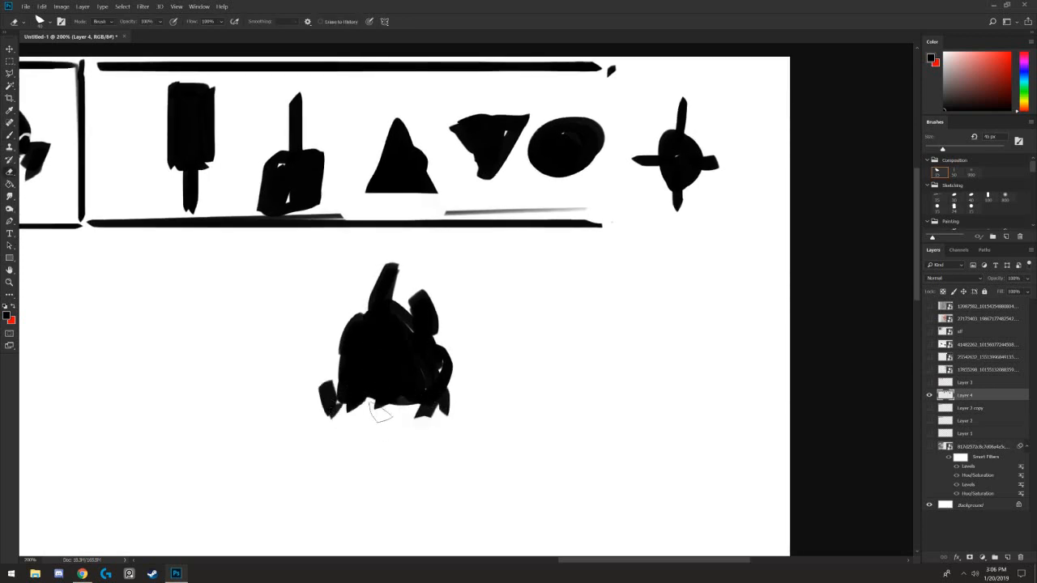
- Paint a second black creature silhouette beside the first, with a broad inverted-triangle body, upright horns and small feet
key("b")
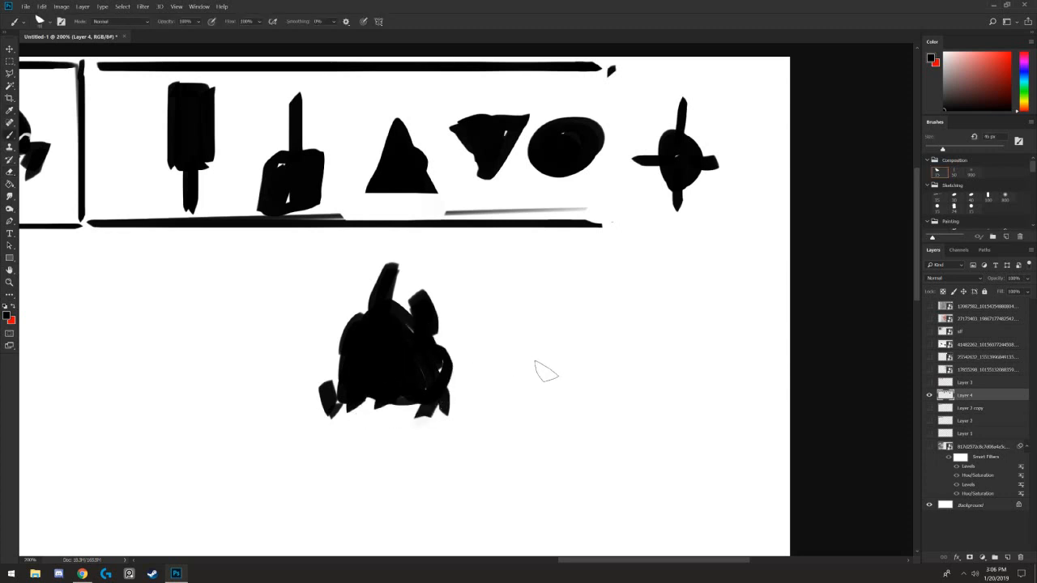
mouse_move(526, 395)
left_mouse_down()
mouse_move(601, 328)
mouse_move(536, 290)
mouse_move(486, 368)
mouse_move(555, 316)
mouse_move(567, 356)
mouse_move(543, 267)
mouse_move(495, 315)
mouse_move(551, 376)
mouse_move(539, 417)
mouse_move(522, 405)
mouse_move(511, 414)
mouse_move(570, 400)
mouse_move(551, 386)
left_mouse_up()
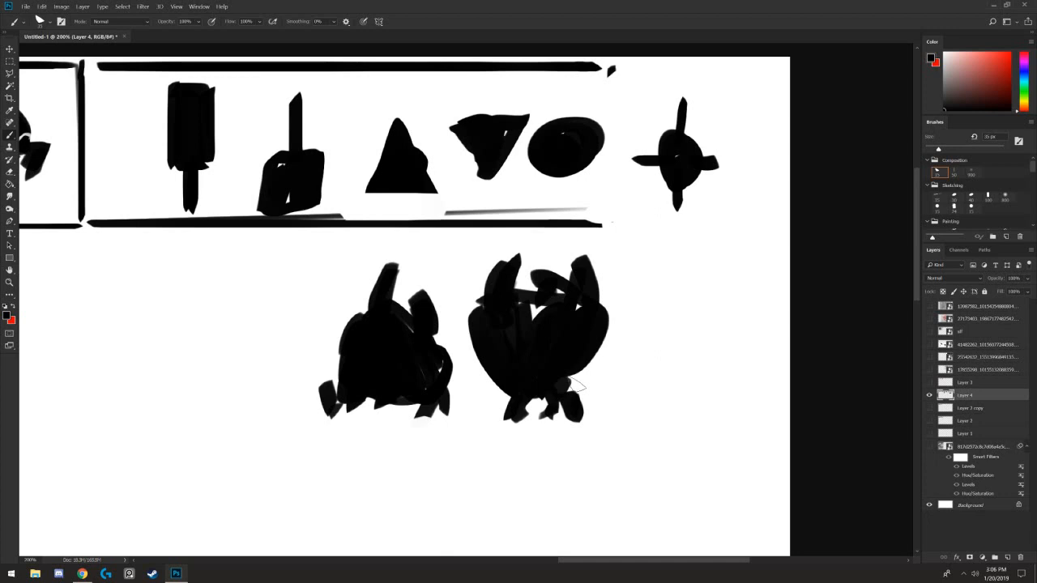
left_click_drag(384, 158, 354, 216)
left_click_drag(395, 332, 463, 292)
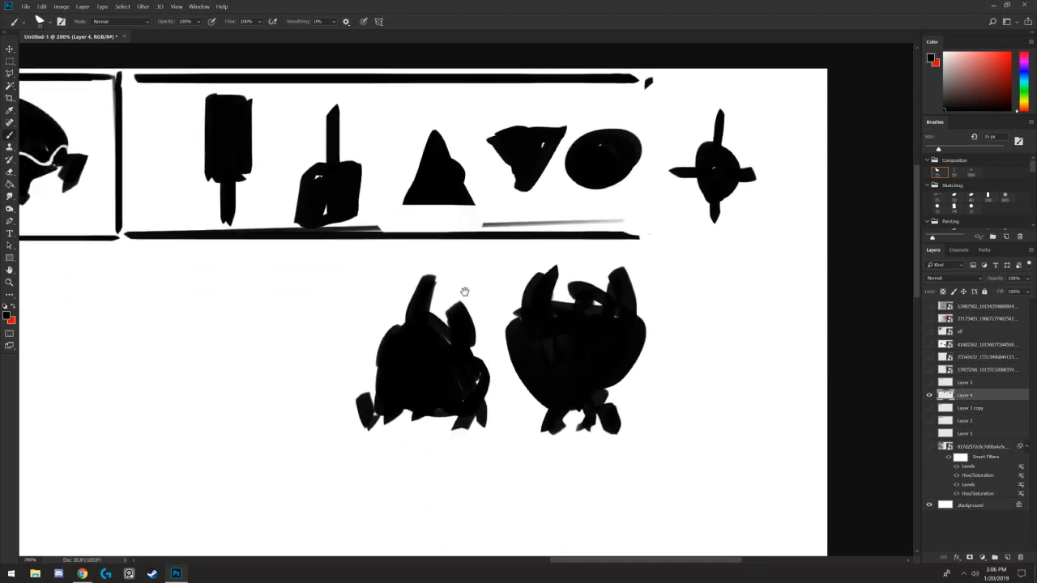
- Paint a small black oval above a larger black oval in the empty space before the two horned silhouettes
left_click_drag(438, 148, 408, 98)
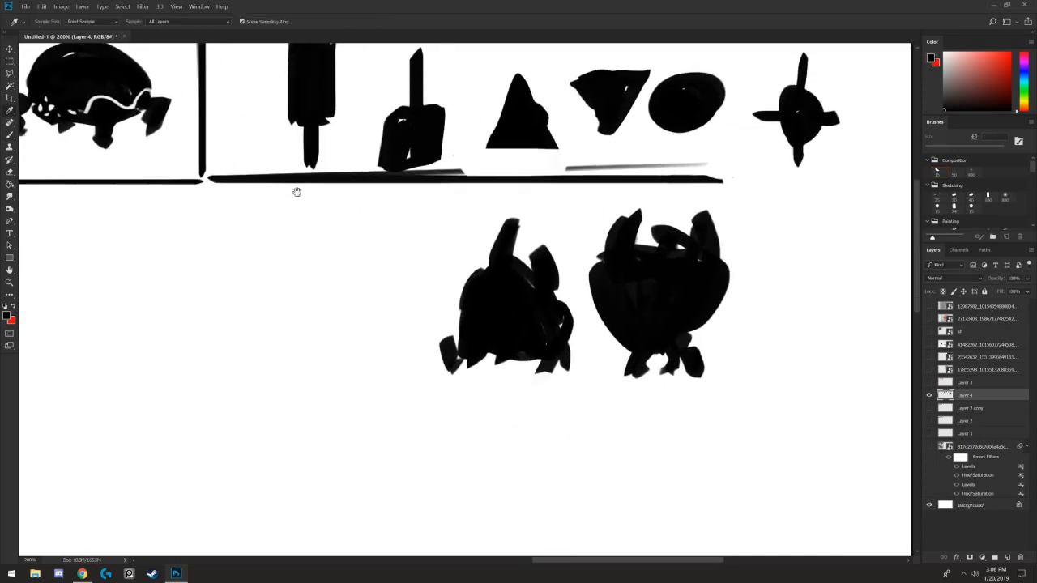
mouse_move(243, 232)
left_mouse_down()
mouse_move(319, 294)
mouse_move(301, 253)
left_mouse_up()
left_click_drag(317, 290, 320, 261)
key("bracketright")
key("bracketright")
mouse_move(313, 319)
left_mouse_down()
mouse_move(296, 331)
mouse_move(314, 327)
left_mouse_up()
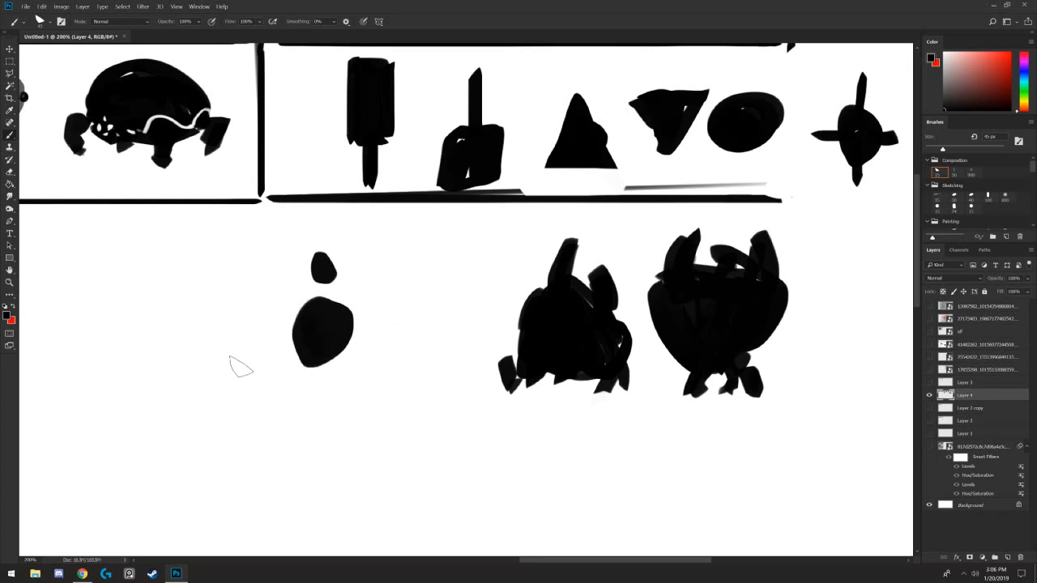
- Paint a black oval with a white spot and a flared stem between the two stacked ovals and the horned silhouettes
left_click_drag(308, 326, 271, 338)
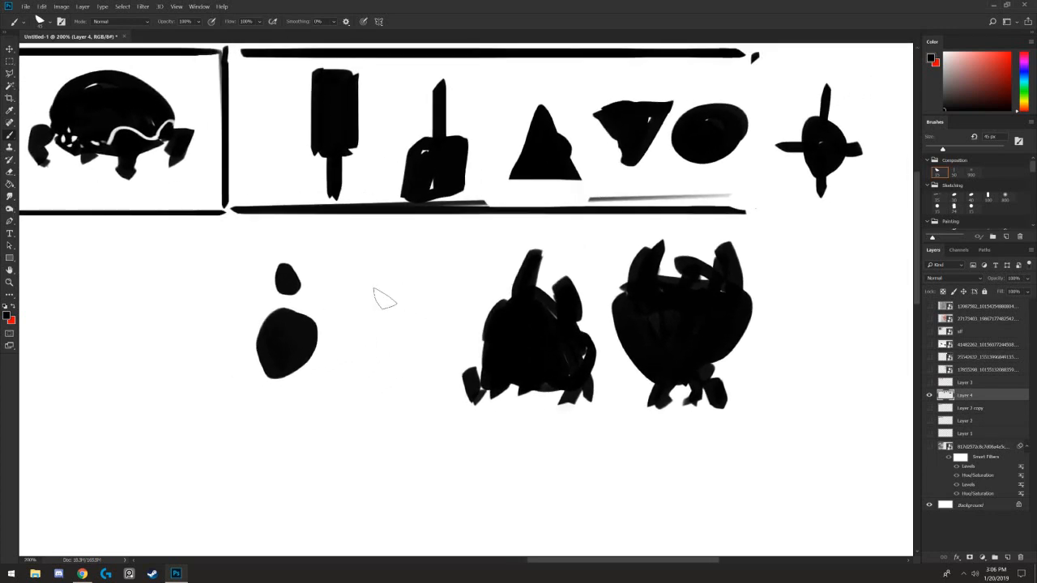
mouse_move(373, 324)
left_mouse_down()
mouse_move(386, 294)
mouse_move(387, 328)
mouse_move(403, 318)
mouse_move(392, 341)
left_mouse_up()
left_click(432, 293, "alt")
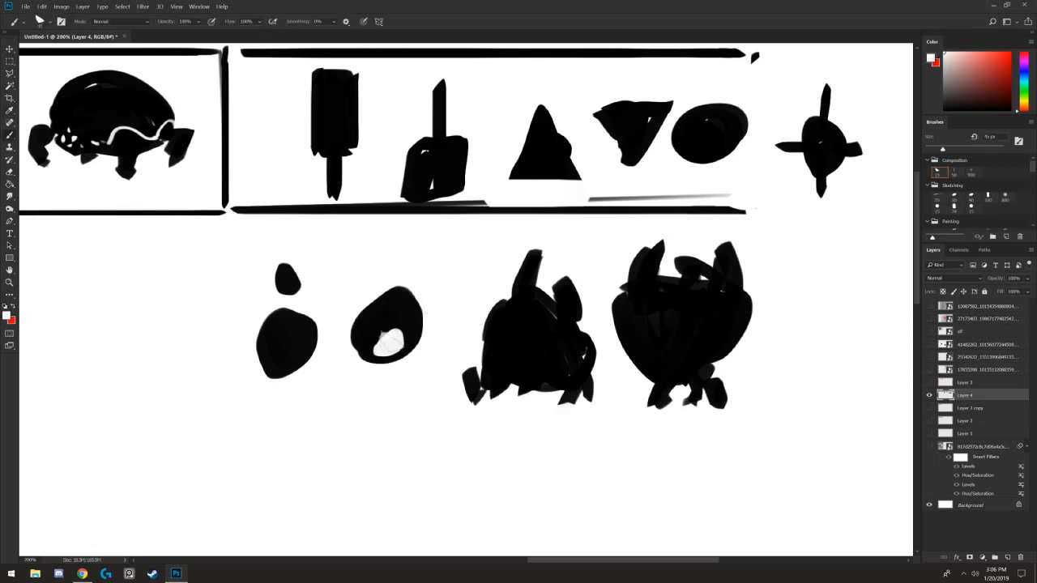
left_click(396, 302, "alt")
mouse_move(380, 294)
left_mouse_down()
mouse_move(358, 253)
mouse_move(393, 290)
mouse_move(380, 241)
left_mouse_up()
key("ctrl+z")
key("ctrl+z")
key("ctrl+z")
left_click_drag(268, 292, 538, 346)
left_click_drag(267, 286, 517, 262)
mouse_move(242, 396)
left_mouse_down()
mouse_move(335, 421)
mouse_move(284, 289)
left_mouse_up()
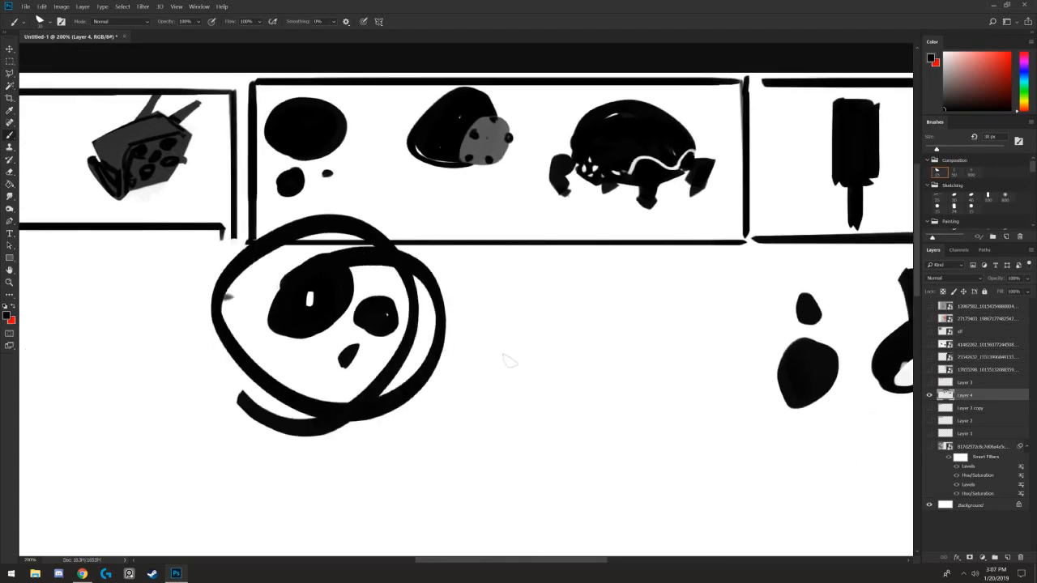
key("ctrl+z")
left_click_drag(746, 342, 338, 294)
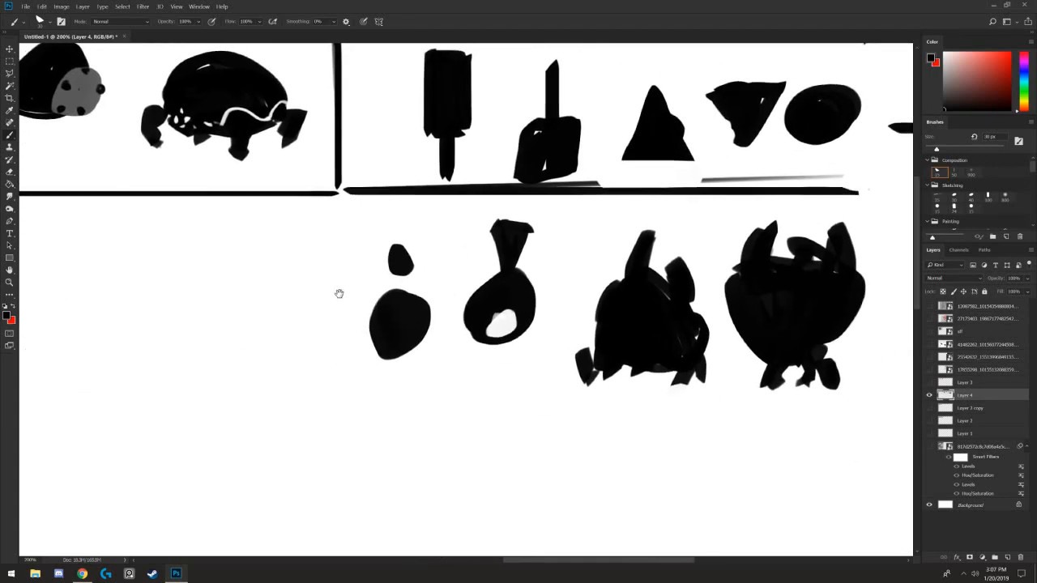
- Shrink the stemmed oval's white spot with black paint and trim the flared stem's edges in white
mouse_move(515, 301)
left_mouse_down()
mouse_move(499, 340)
mouse_move(496, 310)
mouse_move(500, 327)
left_mouse_up()
left_click(514, 303, "alt")
key("[")
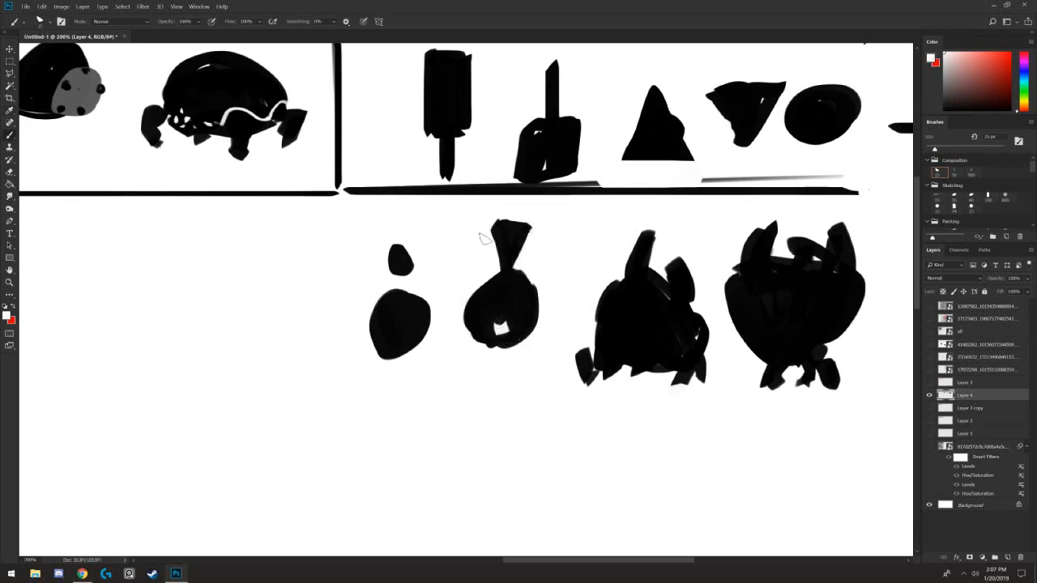
left_click_drag(452, 331, 324, 262)
left_click(379, 222, "alt")
left_click_drag(343, 361, 365, 322)
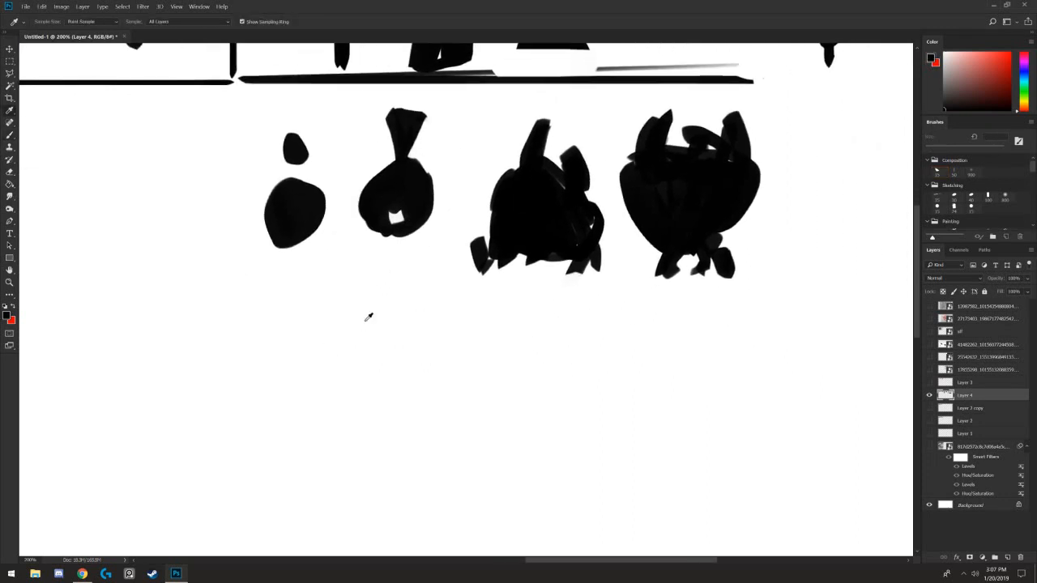
key("b")
left_click_drag(389, 260, 393, 425)
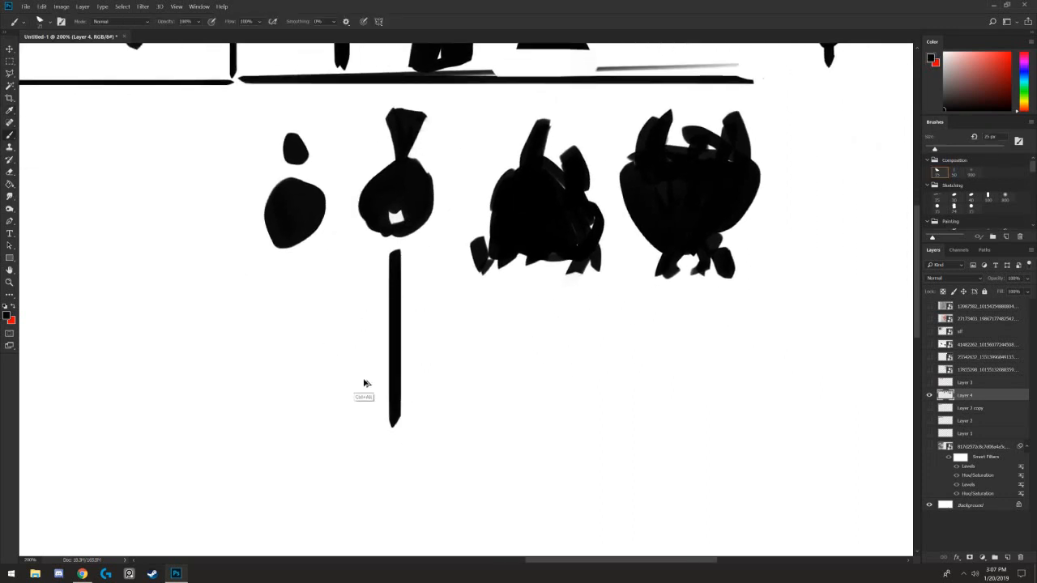
key("ctrl+z")
- Paint a rounded black body in the empty space below the stemmed oval and fill most of its interior
left_click_drag(364, 381, 345, 331)
left_click_drag(402, 350, 401, 347)
left_click_drag(400, 341, 378, 428)
mouse_move(389, 355)
left_mouse_down()
mouse_move(366, 371)
mouse_move(368, 434)
mouse_move(413, 365)
mouse_move(397, 416)
mouse_move(407, 363)
left_mouse_up()
key("]")
key("]")
mouse_move(395, 356)
left_mouse_down()
mouse_move(363, 405)
mouse_move(366, 437)
left_mouse_up()
left_click_drag(385, 374, 393, 404)
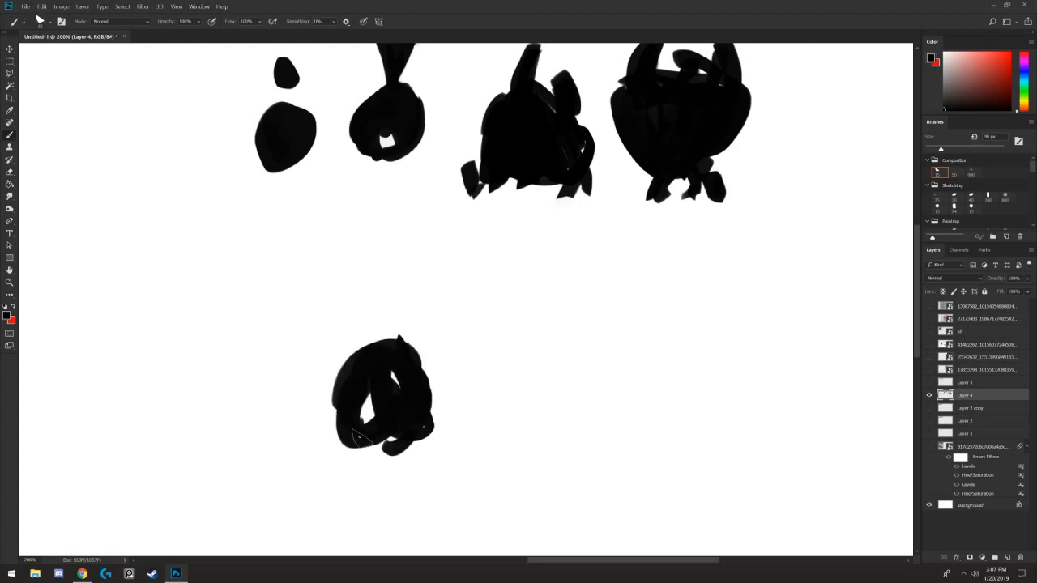
left_click_drag(365, 440, 395, 384)
- Add a neck with a forked head and two legs to the rounded body in black
key("]")
left_click_drag(404, 331, 399, 337)
mouse_move(399, 313)
left_mouse_down()
mouse_move(407, 294)
mouse_move(393, 299)
left_mouse_up()
left_click_drag(384, 304, 390, 332)
mouse_move(361, 400)
left_mouse_down()
mouse_move(363, 430)
mouse_move(388, 431)
mouse_move(384, 487)
left_mouse_up()
mouse_move(366, 453)
left_mouse_down()
mouse_move(373, 485)
mouse_move(407, 448)
mouse_move(393, 478)
left_mouse_up()
- Paint black arms along both sides of the rounded figure and fill out its lower edges
left_click_drag(428, 393, 428, 377)
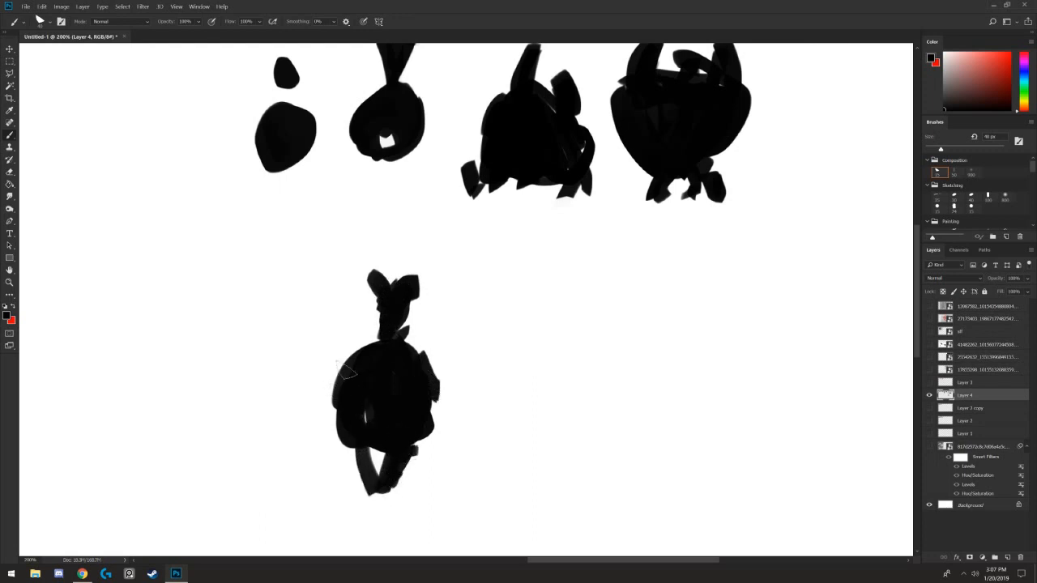
left_click_drag(347, 370, 329, 405)
left_click_drag(426, 418, 416, 440)
left_click_drag(354, 434, 362, 451)
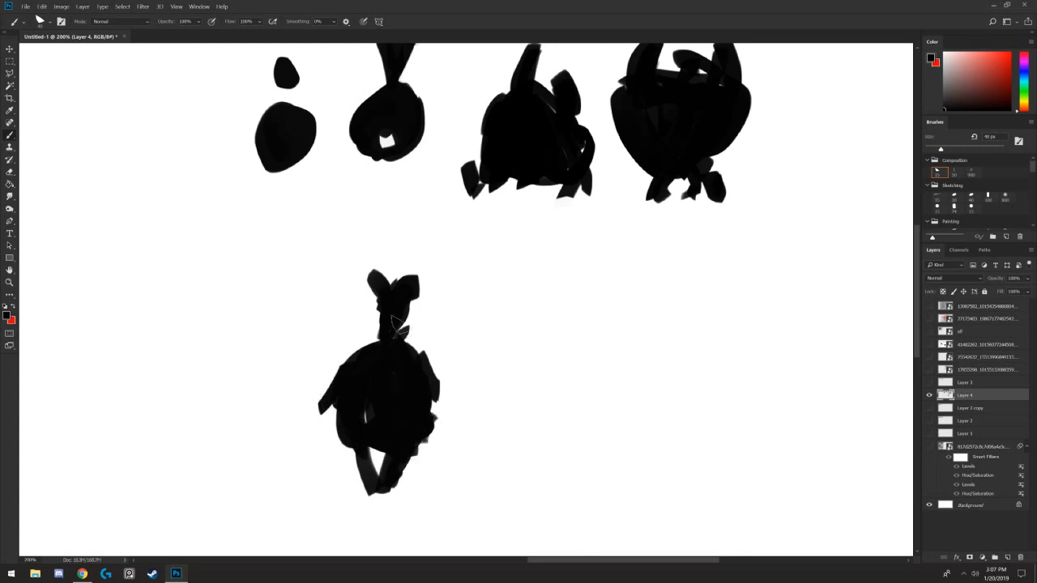
- Paint a white face on the figure's head and white accent strokes across its shoulders and chest
left_click(438, 339, "alt")
left_click_drag(393, 315, 389, 313)
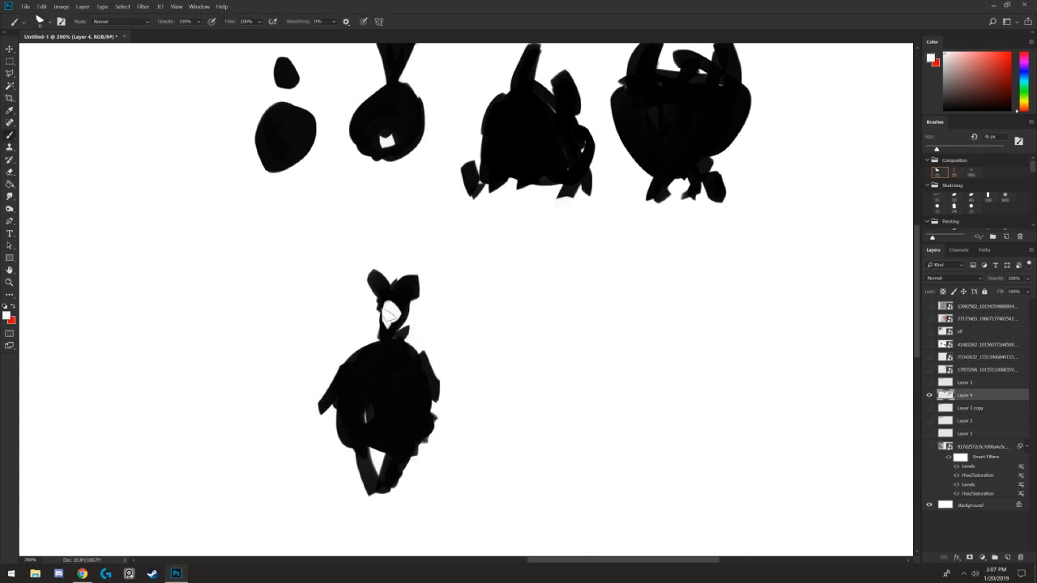
left_click_drag(413, 380, 379, 382)
left_click_drag(352, 362, 360, 389)
mouse_move(379, 383)
left_mouse_down()
mouse_move(426, 372)
mouse_move(395, 410)
left_mouse_up()
- Repaint the figure's legs as two separate black columns and erase the excess between and beneath them
left_click(388, 467, "alt")
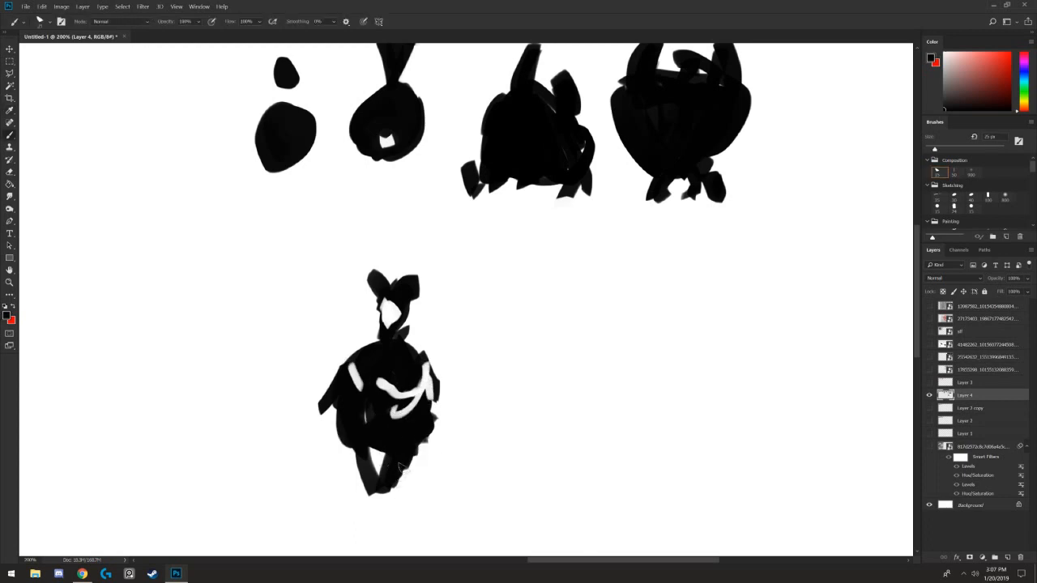
left_click_drag(409, 450, 405, 492)
mouse_move(360, 454)
left_mouse_down()
mouse_move(361, 491)
mouse_move(377, 490)
mouse_move(362, 495)
left_mouse_up()
key("e")
- Paint a wide-brimmed black hat across the top of the figure's head with a smaller brush
key("b")
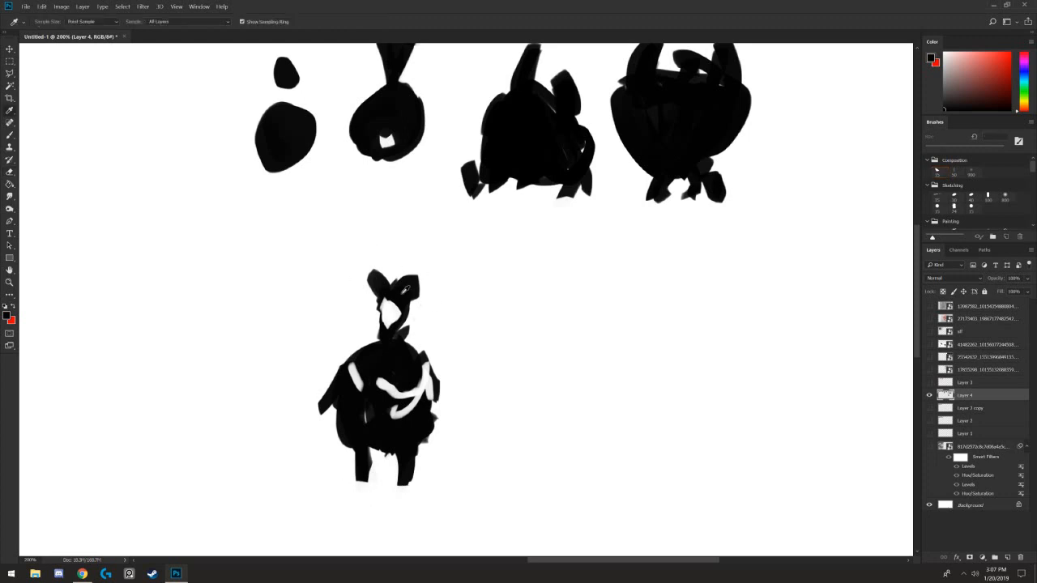
left_click(415, 285, "alt")
key("bracketleft")
left_click_drag(400, 280, 363, 282)
left_click_drag(365, 289, 438, 284)
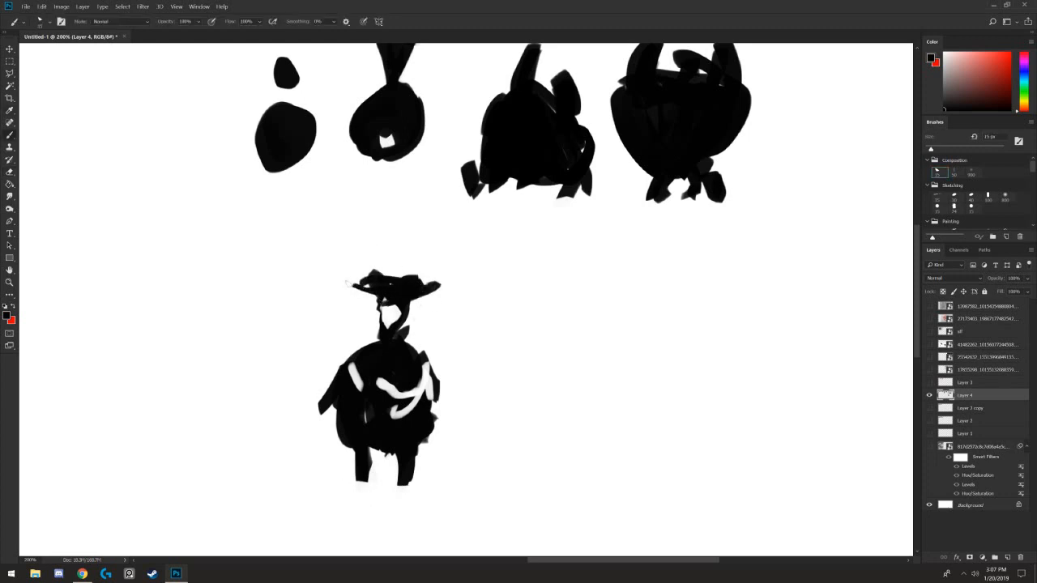
- Carve sloping shoulders into the figure and trim the top of its hat with white paint
mouse_move(335, 202)
left_mouse_down()
mouse_move(337, 343)
mouse_move(344, 243)
left_mouse_up()
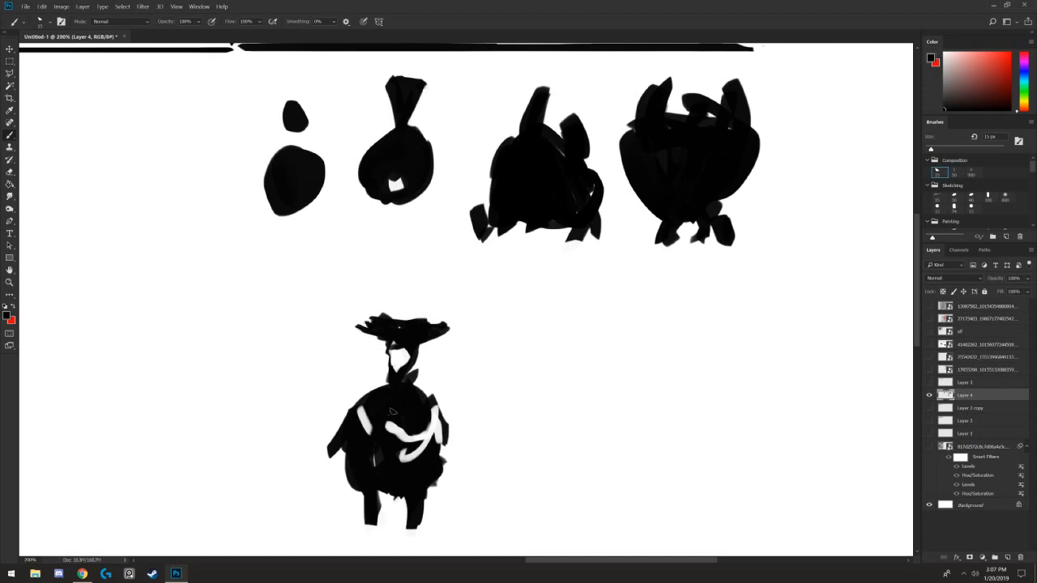
left_click(366, 383, "alt")
key("bracketright")
mouse_move(384, 387)
left_mouse_down()
mouse_move(360, 397)
mouse_move(442, 408)
left_mouse_up()
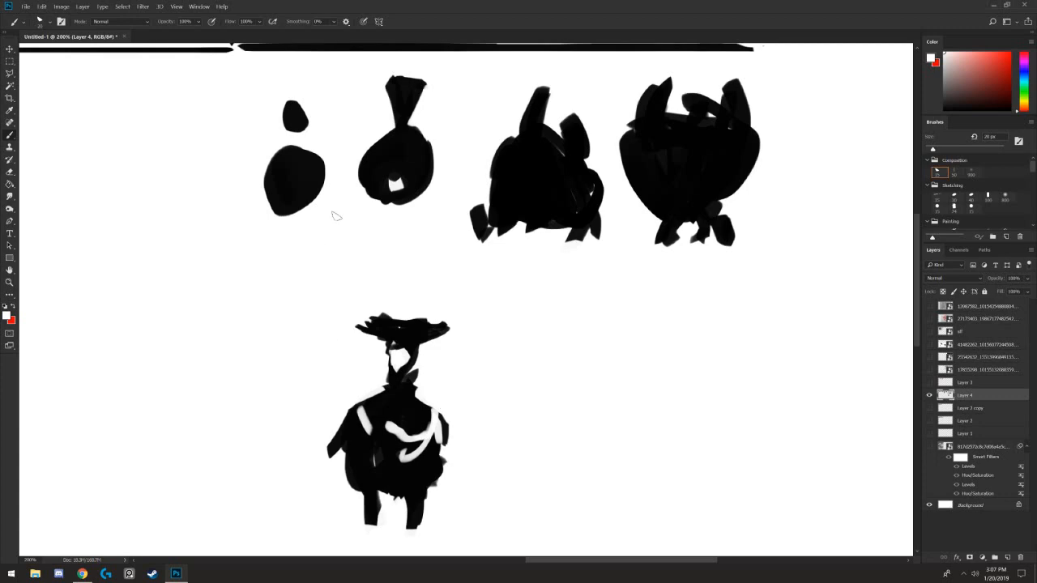
key("ctrl+minus")
key("ctrl+plus")
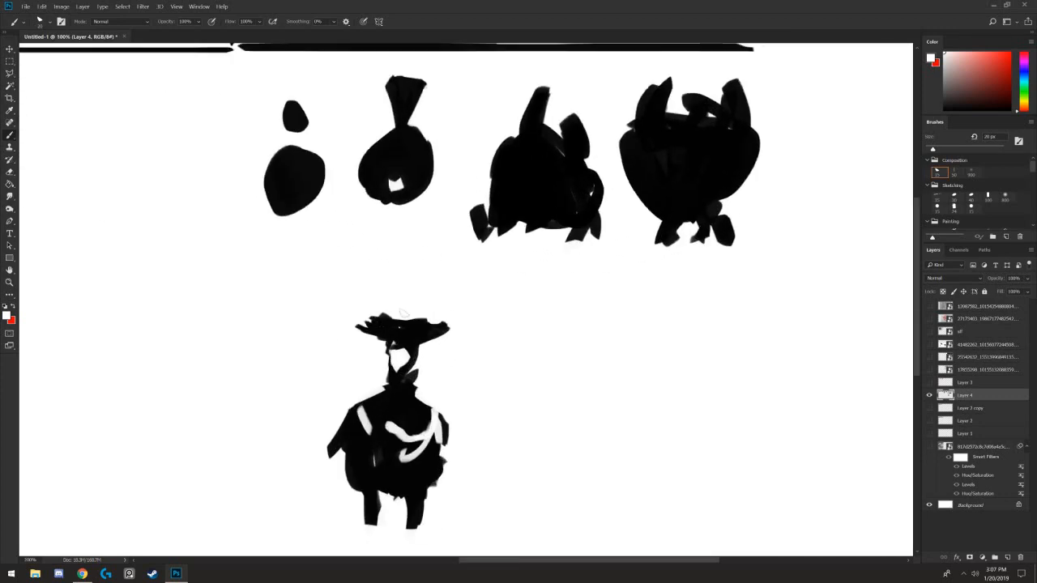
left_click_drag(411, 321, 379, 315)
key("ctrl+minus")
left_click_drag(398, 190, 363, 321)
key("ctrl+plus")
key("ctrl+plus")
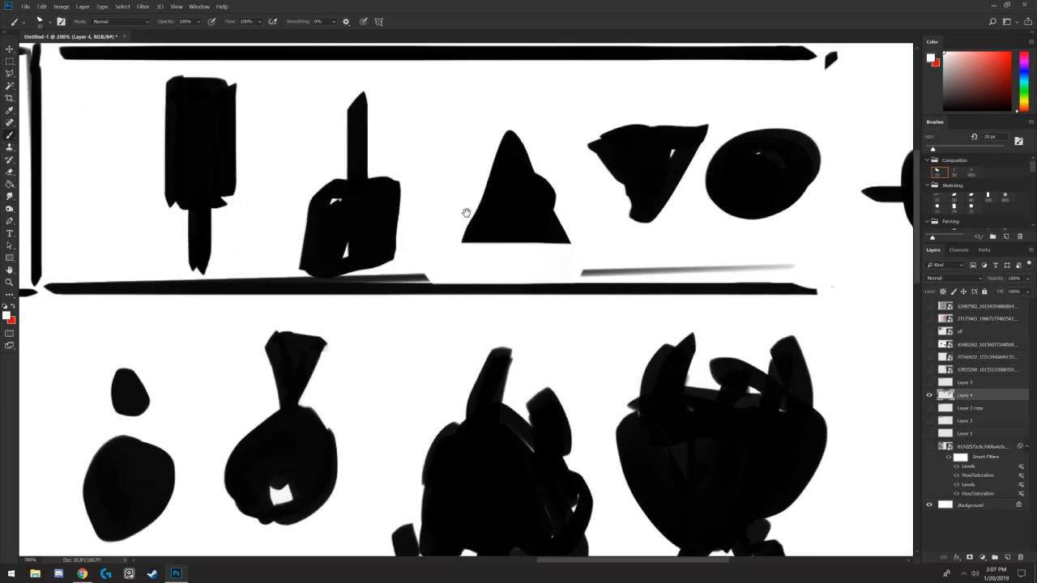
left_click_drag(466, 213, 475, 290)
key("ctrl+minus")
- Paint the main black masses of a hunched, cloaked body beside the hatted figure
mouse_move(397, 415)
left_mouse_down()
mouse_move(315, 192)
mouse_move(323, 187)
mouse_move(380, 294)
left_mouse_up()
left_click(421, 261, "alt")
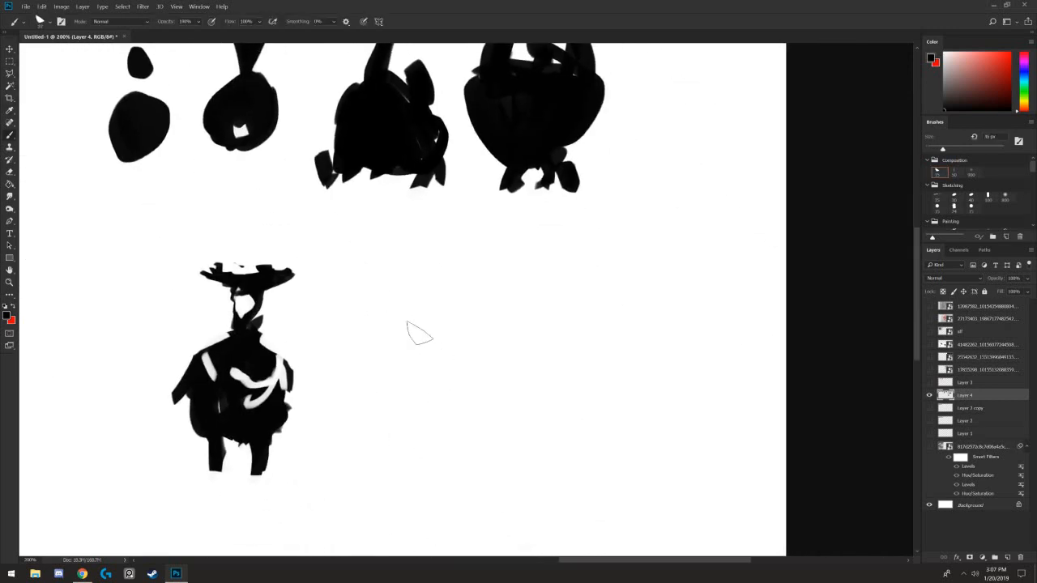
left_click_drag(419, 333, 458, 426)
left_click_drag(392, 357, 405, 449)
key("bracketright")
left_click_drag(437, 356, 490, 434)
left_click_drag(429, 430, 486, 434)
- Fill out the cloaked body's back and shoulders and add a forward-leaning black head
left_click_drag(460, 354, 496, 436)
left_click_drag(439, 328, 452, 344)
left_click_drag(431, 401, 436, 453)
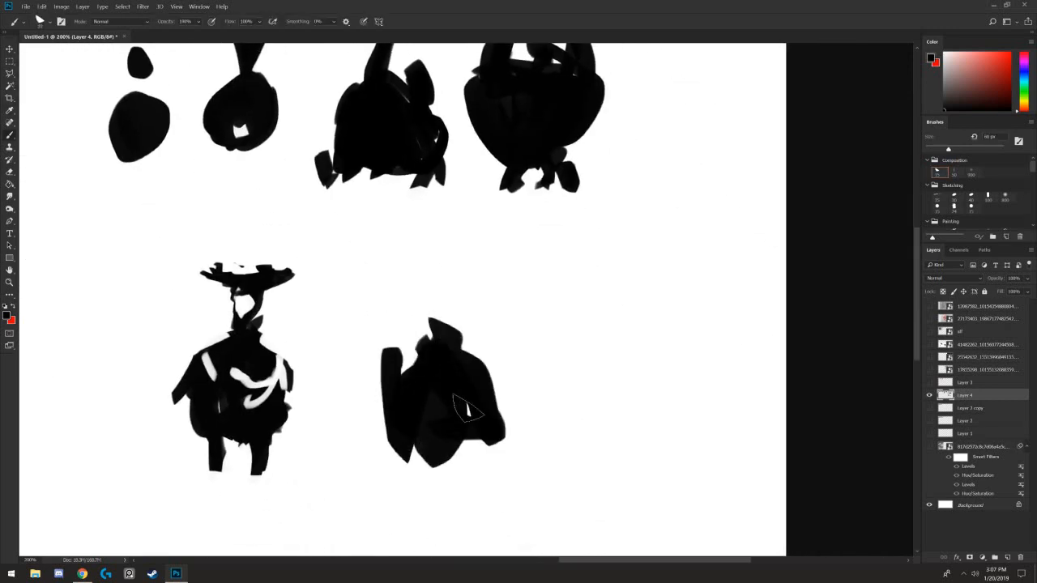
mouse_move(421, 358)
left_mouse_down()
mouse_move(412, 326)
mouse_move(399, 352)
left_mouse_up()
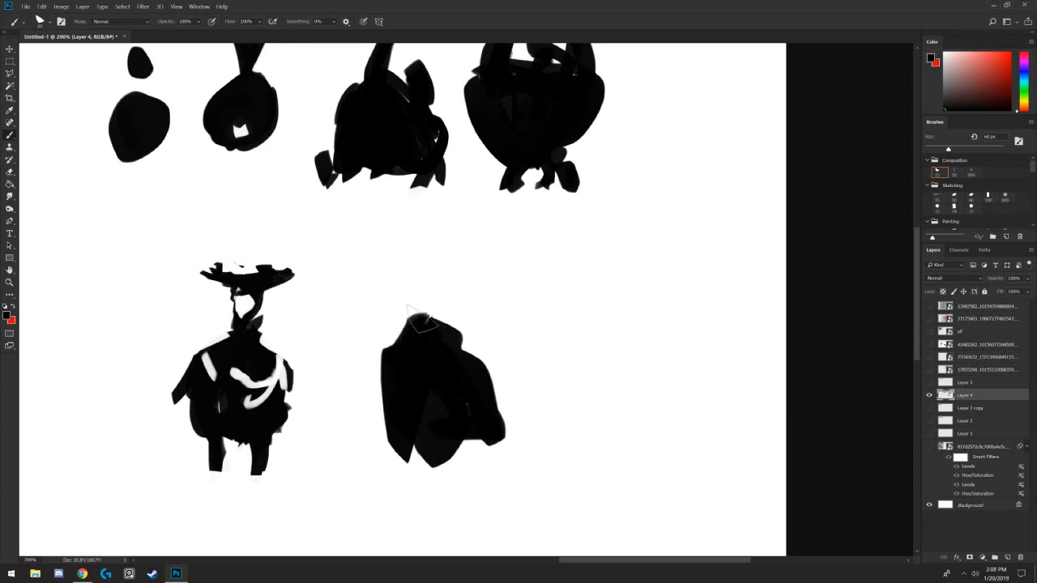
mouse_move(394, 307)
left_mouse_down()
mouse_move(380, 282)
mouse_move(377, 310)
mouse_move(392, 316)
left_mouse_up()
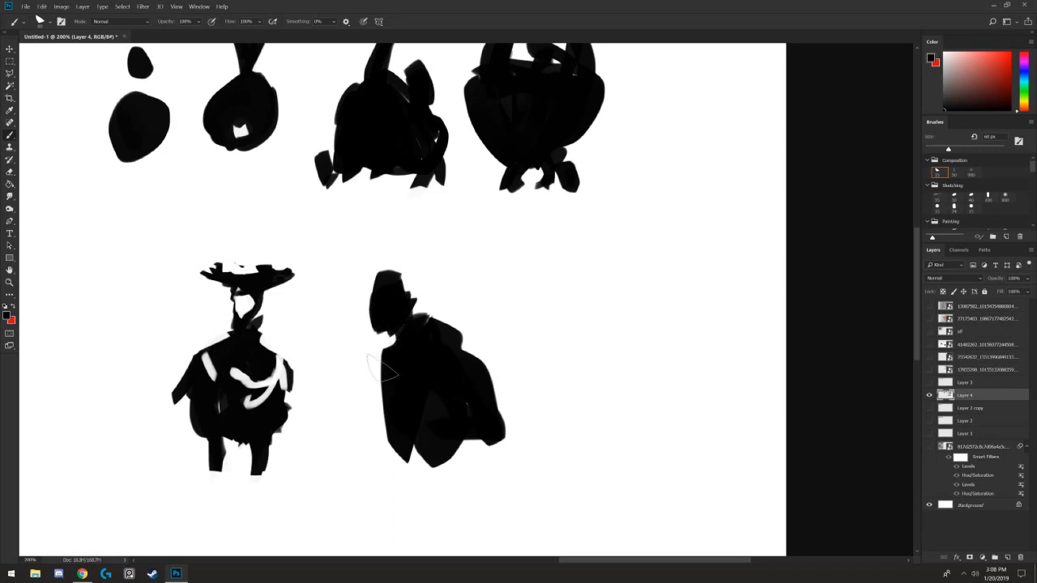
- Paint a tall black silhouette with long upward-curving horns beside the hunched figure
mouse_move(444, 337)
left_mouse_down()
mouse_move(420, 264)
mouse_move(409, 298)
left_mouse_up()
left_click_drag(555, 287, 509, 325)
mouse_move(531, 279)
left_mouse_down()
mouse_move(500, 297)
mouse_move(518, 292)
mouse_move(515, 370)
mouse_move(501, 355)
mouse_move(530, 335)
left_mouse_up()
mouse_move(539, 287)
left_mouse_down()
mouse_move(543, 222)
mouse_move(525, 249)
left_mouse_up()
mouse_move(497, 223)
left_mouse_down()
mouse_move(453, 280)
mouse_move(470, 311)
mouse_move(540, 326)
mouse_move(503, 304)
left_mouse_up()
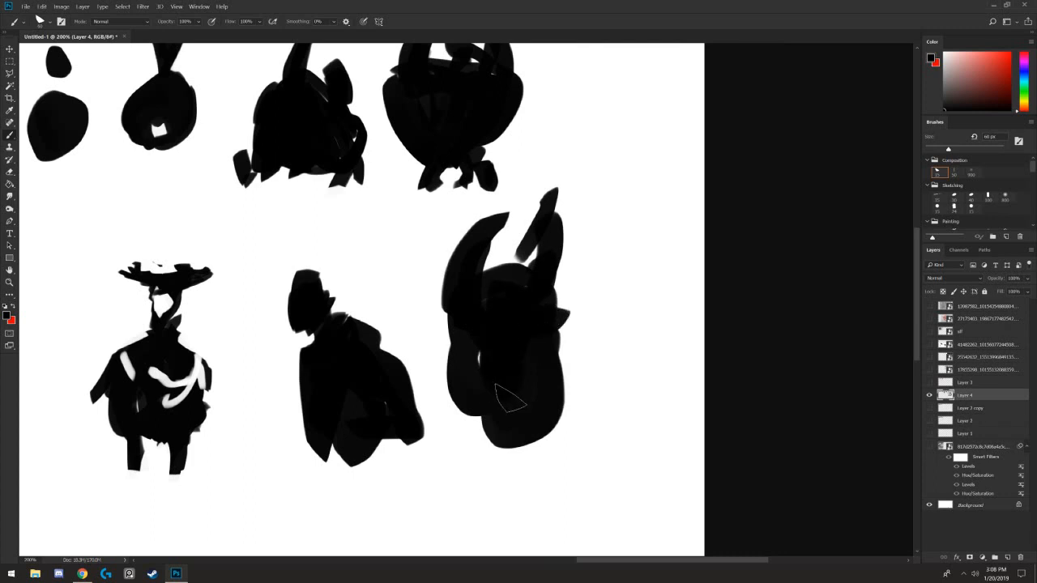
- Erase both sides of the tall horned silhouette so that it tapers towards its base
key("e")
left_click_drag(580, 313, 525, 438)
mouse_move(450, 370)
left_mouse_down()
mouse_move(452, 356)
mouse_move(490, 408)
left_mouse_up()
mouse_move(564, 351)
left_mouse_down()
mouse_move(510, 453)
mouse_move(550, 420)
left_mouse_up()
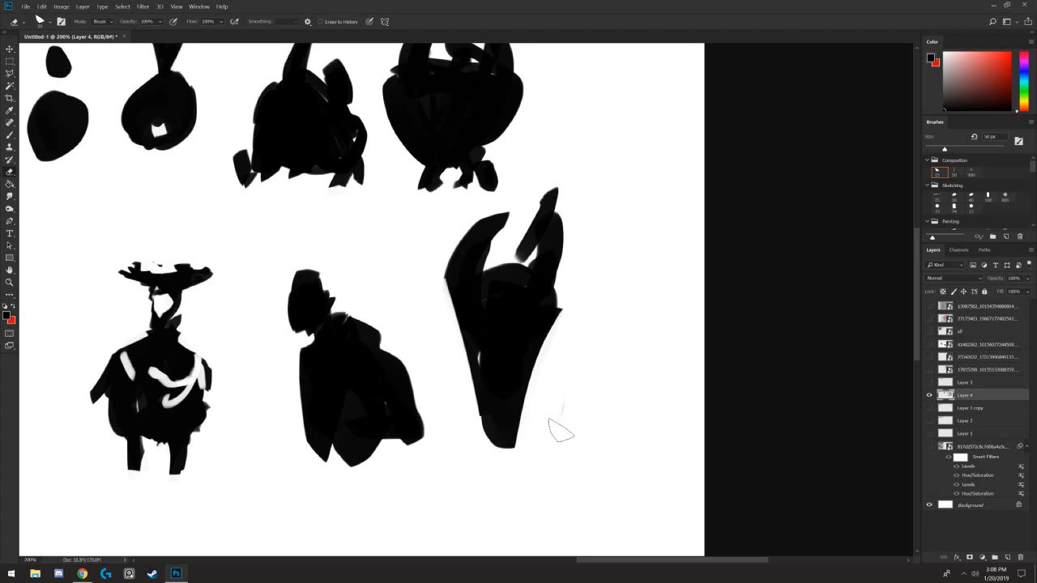
- Narrow the horned silhouette's outer edge nearest the hunched figure with the eraser, and touch up that edge in black
left_click_drag(339, 186, 402, 257)
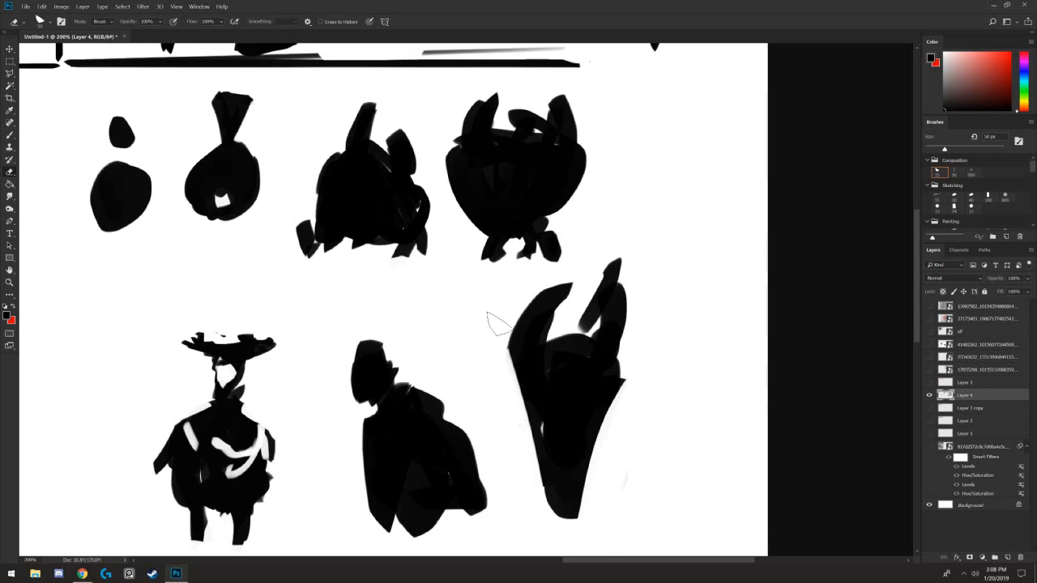
left_click_drag(499, 326, 513, 477)
mouse_move(507, 332)
left_mouse_down()
mouse_move(512, 475)
mouse_move(531, 485)
mouse_move(528, 498)
mouse_move(509, 319)
mouse_move(520, 538)
left_mouse_up()
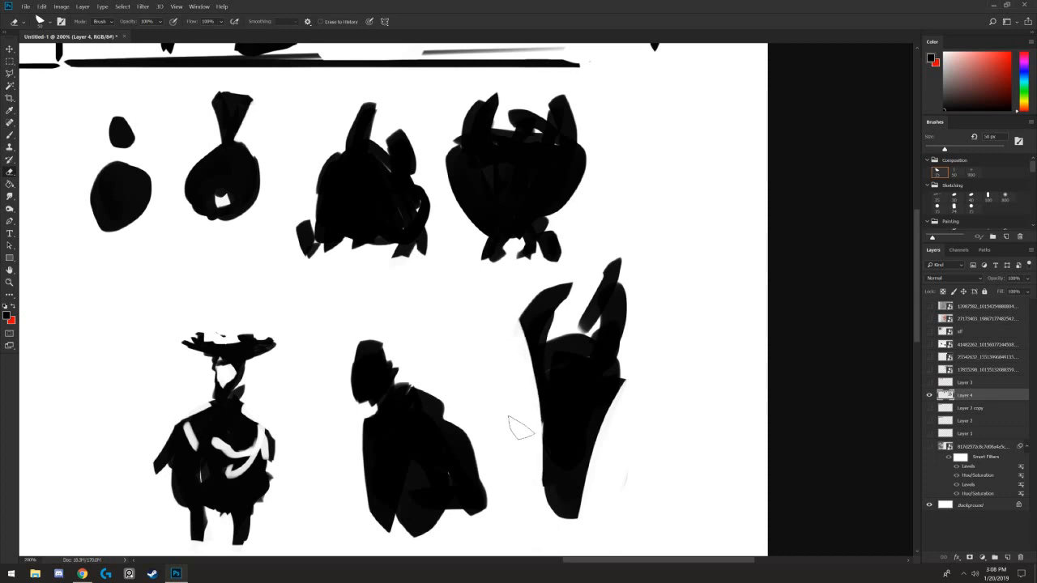
key("b")
mouse_move(538, 390)
left_mouse_down()
mouse_move(535, 486)
mouse_move(555, 500)
left_mouse_up()
key("ctrl+minus")
key("ctrl+plus")
left_click_drag(329, 207, 409, 454)
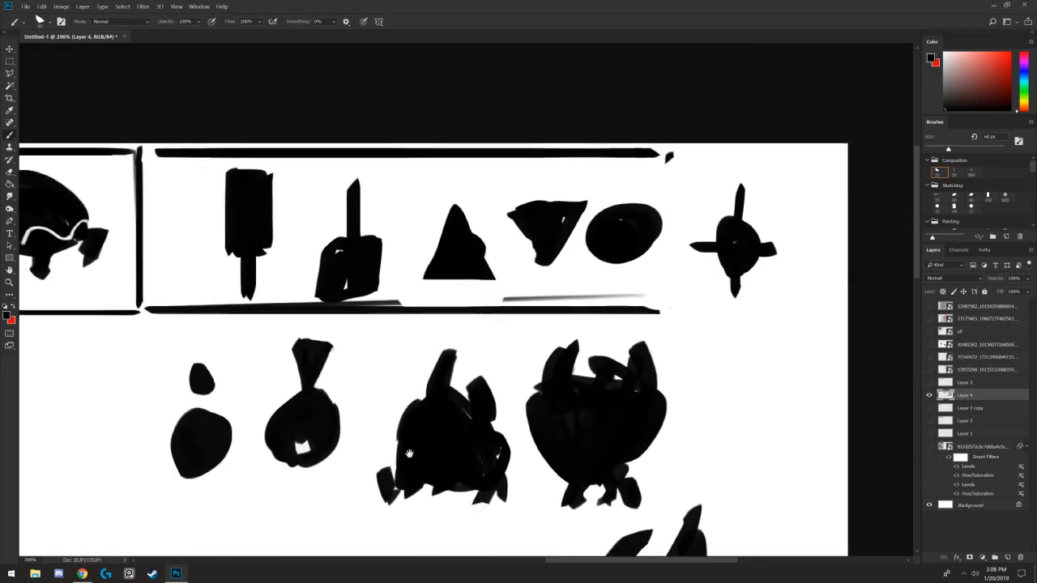
left_click_drag(329, 359, 298, 371)
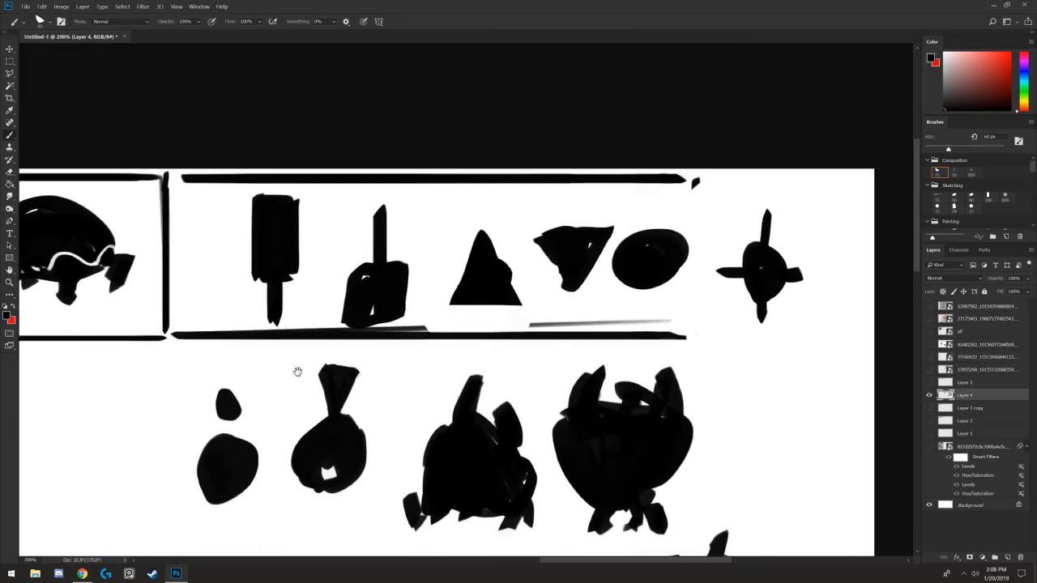
- Try painting a pointed black form between the blocky sword shape and the triangle, and undo it
key("ctrl+plus")
left_click_drag(478, 238, 382, 243)
key("ctrl+minus")
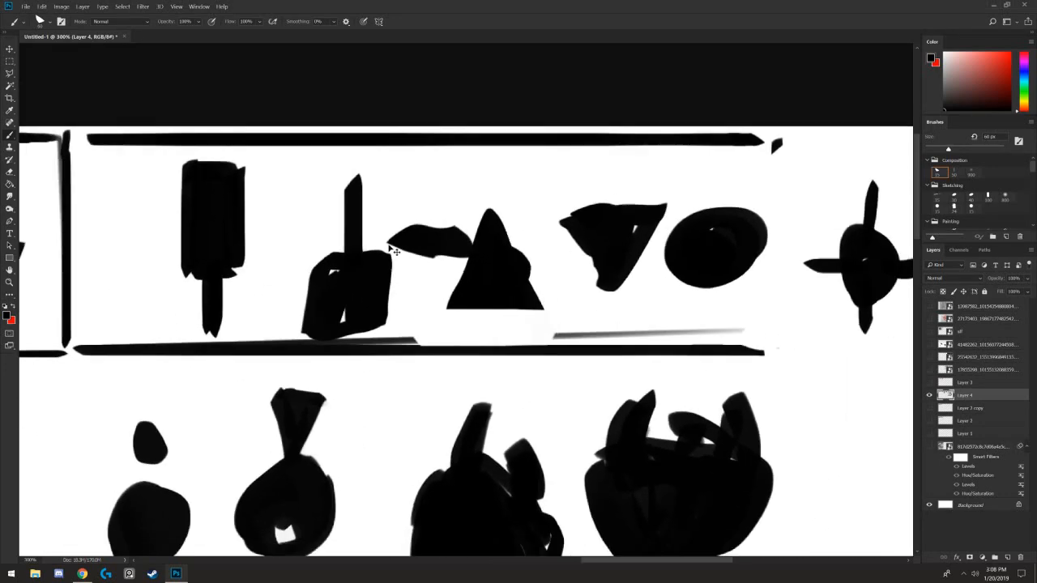
key("ctrl+z")
left_click_drag(284, 288, 326, 229)
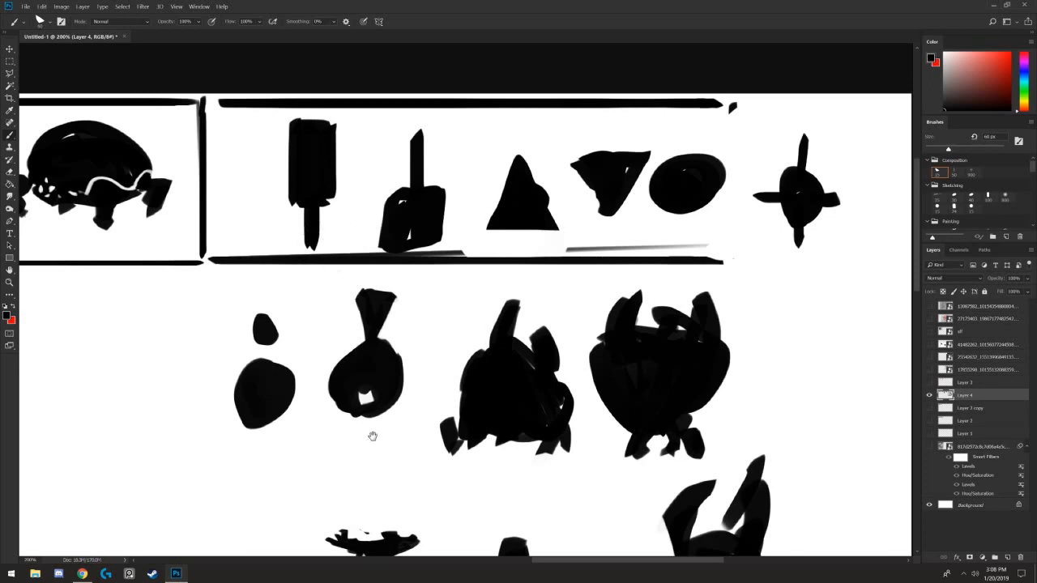
mouse_move(372, 432)
left_mouse_down()
mouse_move(384, 294)
mouse_move(435, 259)
left_mouse_up()
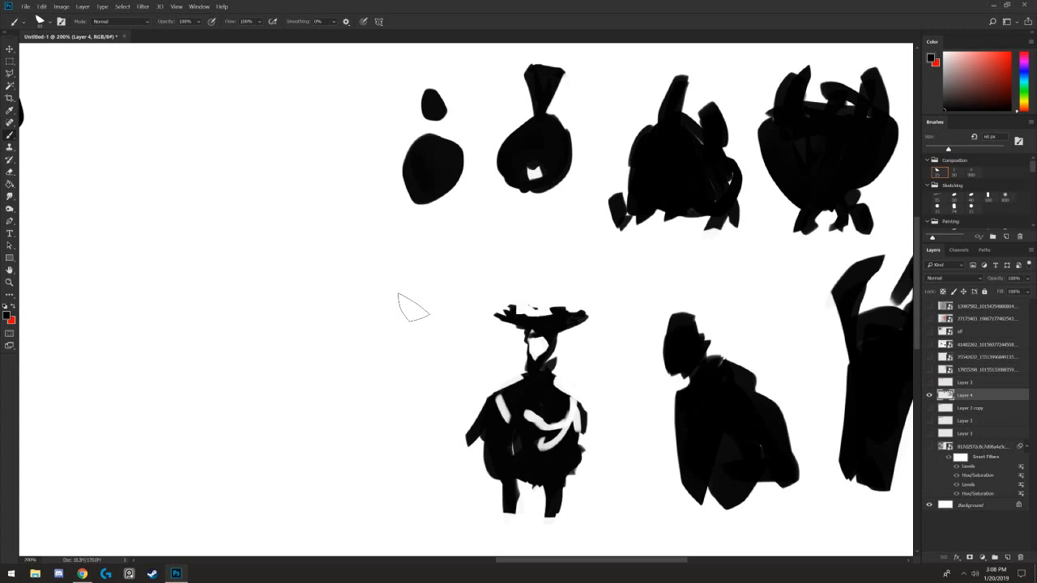
key("ctrl+minus")
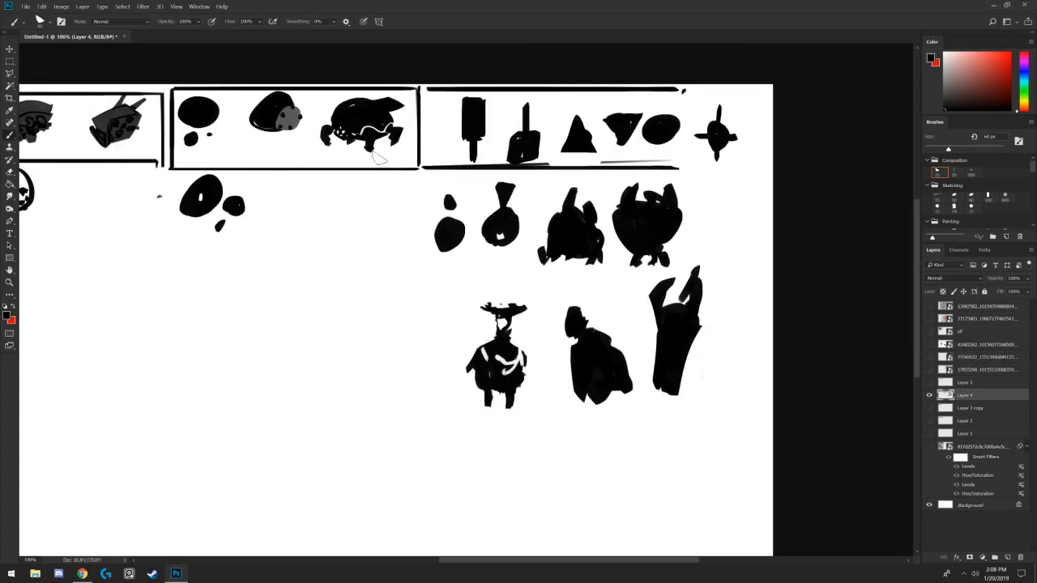
scroll(380, 158, "up", 3)
mouse_move(452, 173)
left_mouse_down()
mouse_move(422, 244)
mouse_move(513, 172)
mouse_move(733, 157)
mouse_move(429, 164)
left_mouse_up()
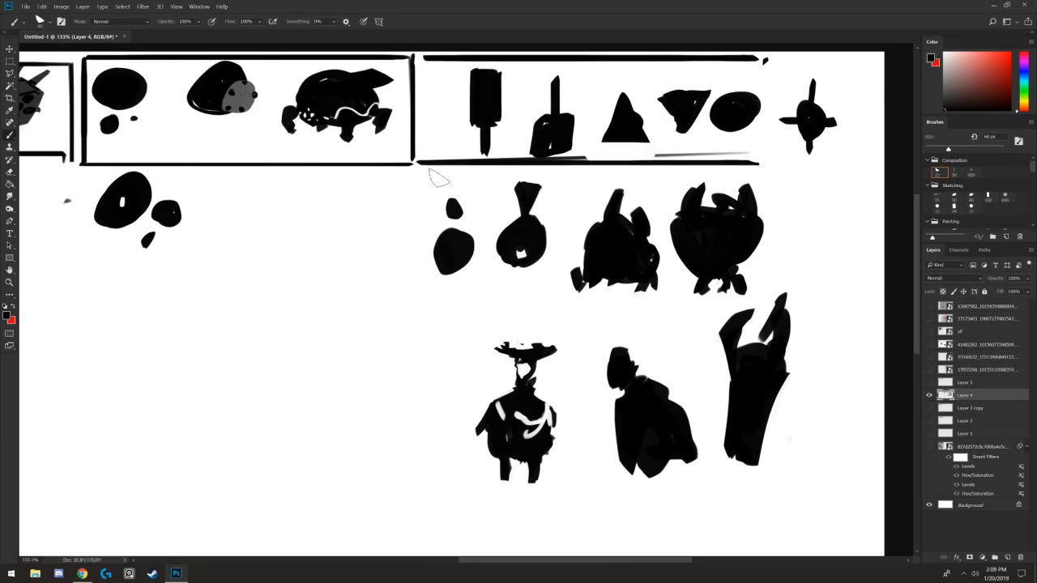
left_click_drag(682, 134, 609, 247)
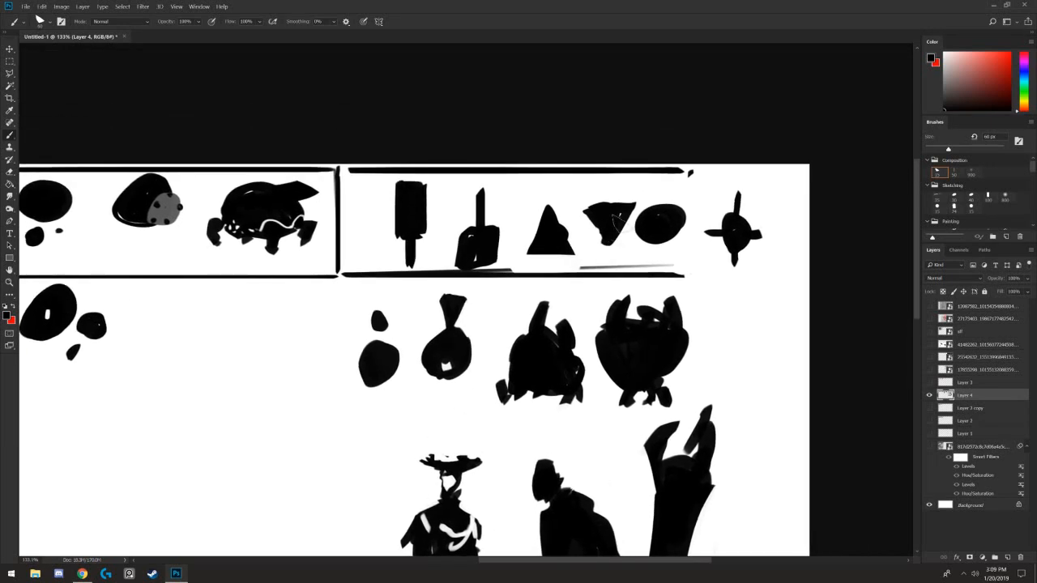
- Switch the brush to bright red, reduce it to 15 px, and try a stroke beside the row of basic shapes
key("i")
left_click_drag(997, 67, 1011, 53)
key("b")
key("bracketleft")
key("bracketleft")
key("bracketleft")
left_click_drag(780, 170, 779, 277)
key("ctrl+z")
- Try circling the group of three black ovals beneath the middle frame in red, and undo the loop
mouse_move(182, 299)
left_mouse_down()
mouse_move(419, 267)
mouse_move(720, 304)
mouse_move(684, 263)
left_mouse_up()
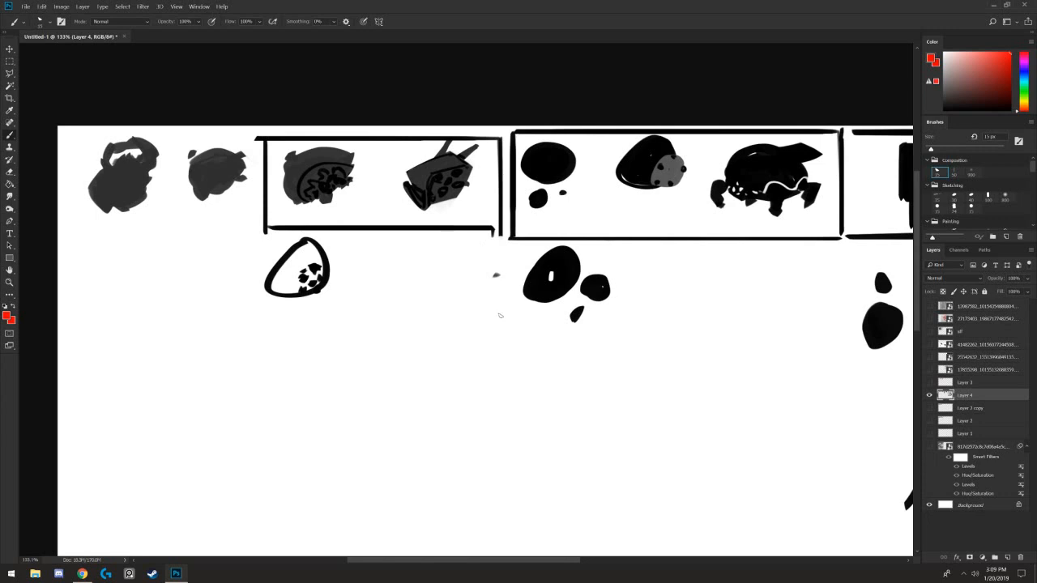
left_click_drag(500, 315, 491, 272)
key("ctrl+z")
left_click_drag(576, 351, 630, 334)
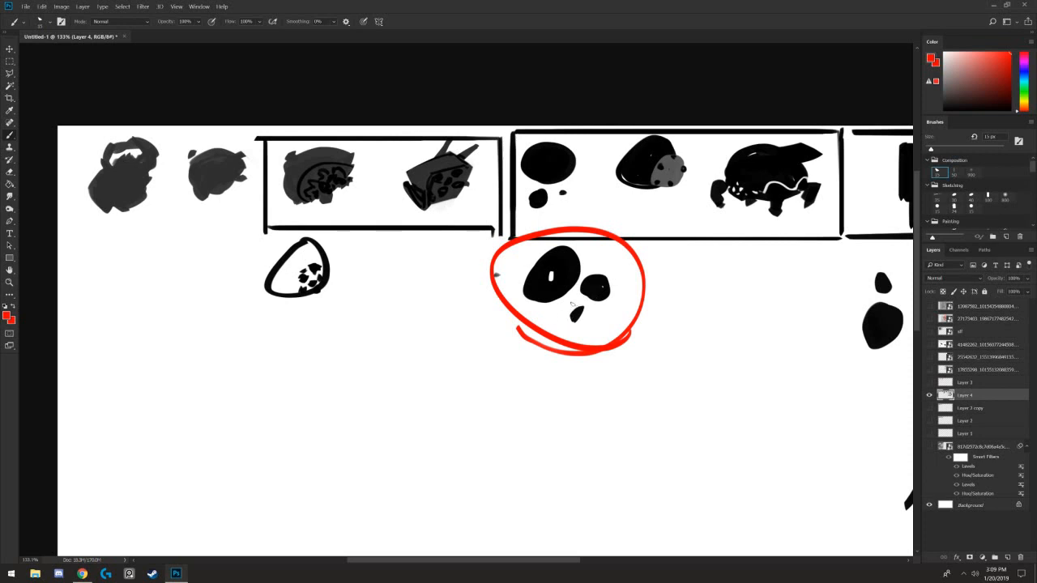
key("ctrl+z")
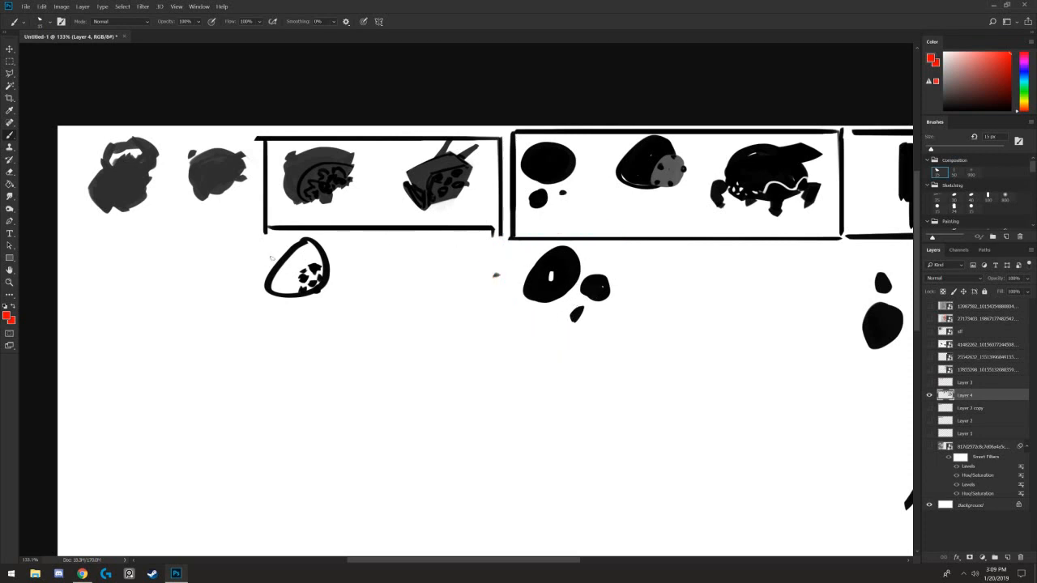
- Try red loops around the spotted egg shape and around it together with the three ovals, undoing each one
mouse_move(322, 327)
left_mouse_down()
mouse_move(261, 324)
mouse_move(336, 283)
mouse_move(320, 330)
mouse_move(279, 310)
left_mouse_up()
key("ctrl+z")
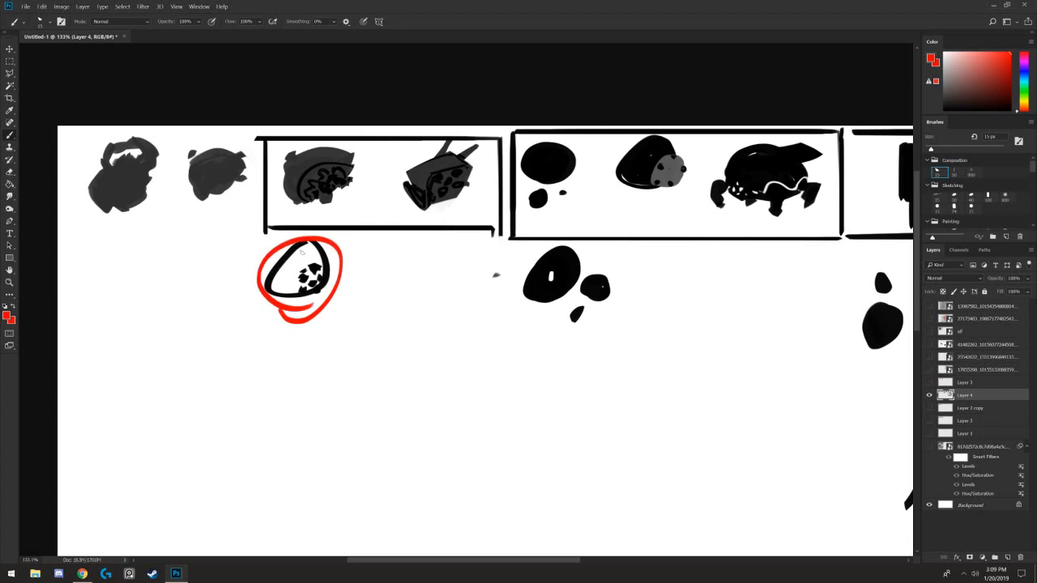
key("ctrl+z")
mouse_move(258, 317)
left_mouse_down()
mouse_move(346, 243)
mouse_move(279, 321)
left_mouse_up()
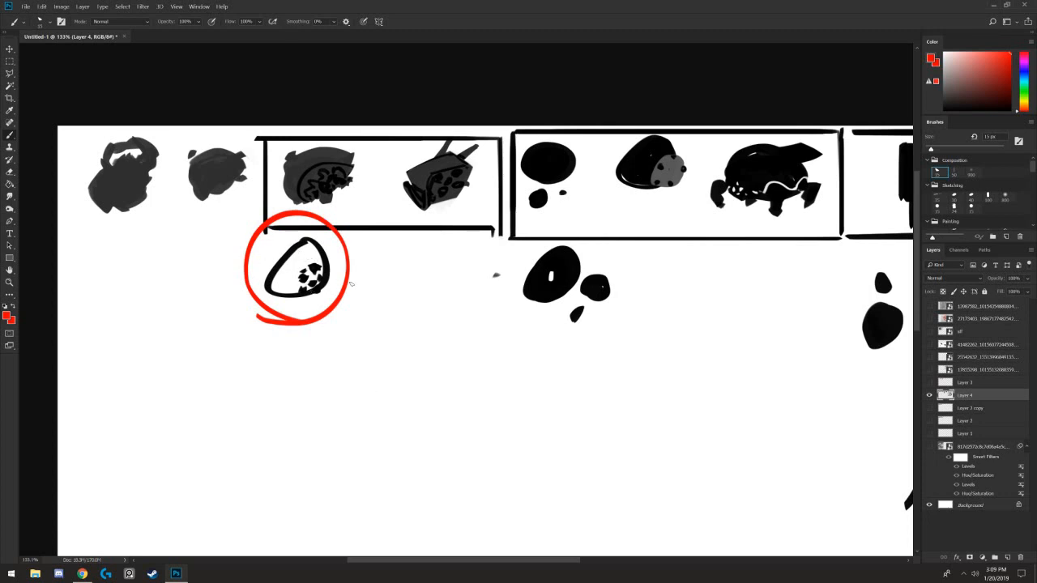
key("ctrl+z")
mouse_move(284, 320)
left_mouse_down()
mouse_move(223, 295)
mouse_move(440, 343)
left_mouse_up()
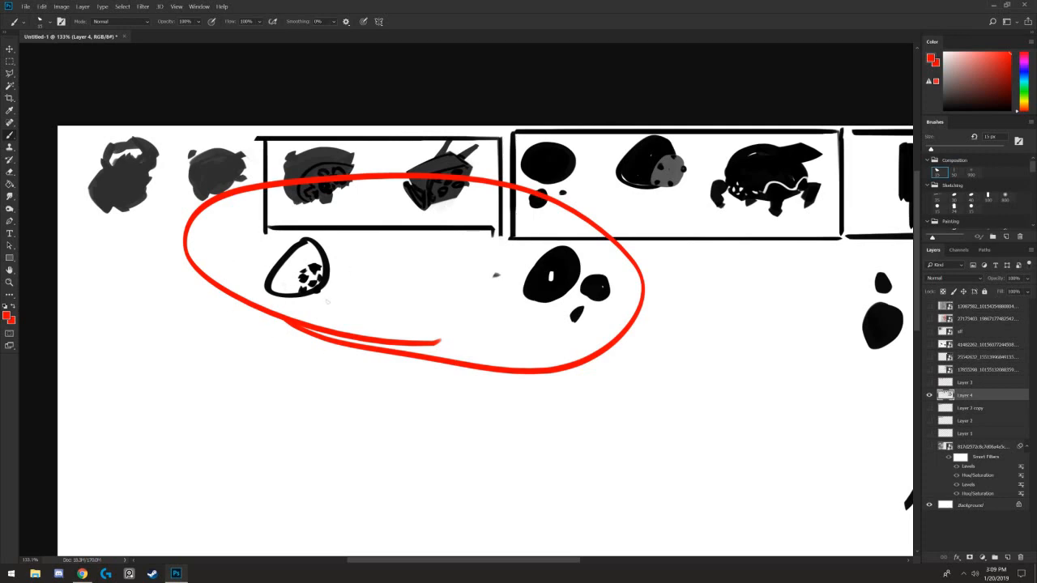
key("ctrl+z")
- Paint a row of four tall, pointed black silhouettes with split bases in the empty area below the character figures
mouse_move(880, 263)
left_mouse_down()
mouse_move(340, 264)
mouse_move(356, 270)
mouse_move(442, 155)
left_mouse_up()
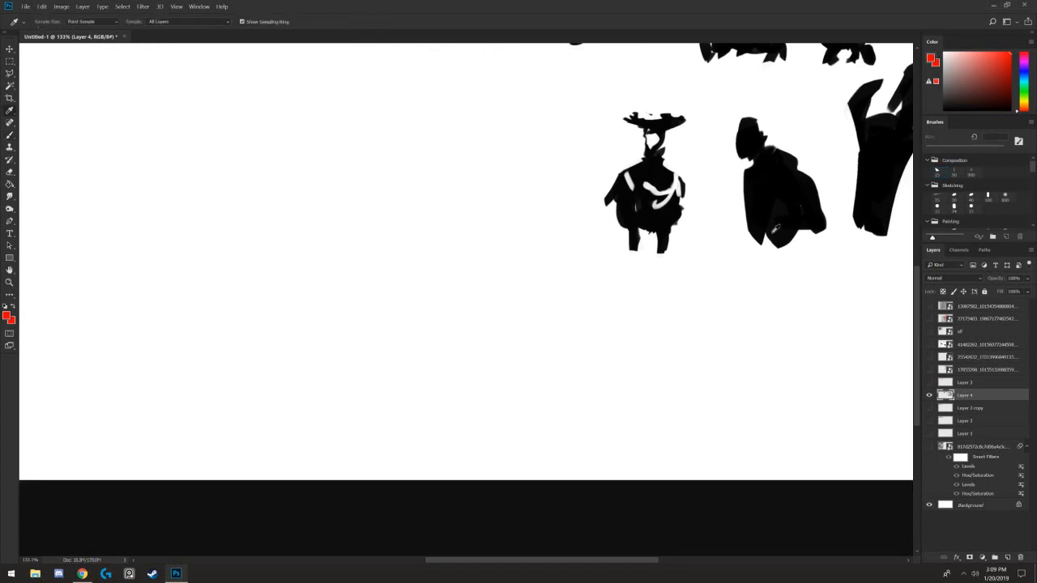
key("bracketright")
key("bracketright")
key("bracketright")
left_click_drag(339, 286, 355, 373)
left_click_drag(343, 284, 327, 366)
key("bracketright")
mouse_move(334, 305)
left_mouse_down()
mouse_move(345, 361)
mouse_move(327, 372)
left_mouse_up()
mouse_move(440, 286)
left_mouse_down()
mouse_move(436, 377)
mouse_move(417, 389)
left_mouse_up()
left_click_drag(510, 285, 495, 380)
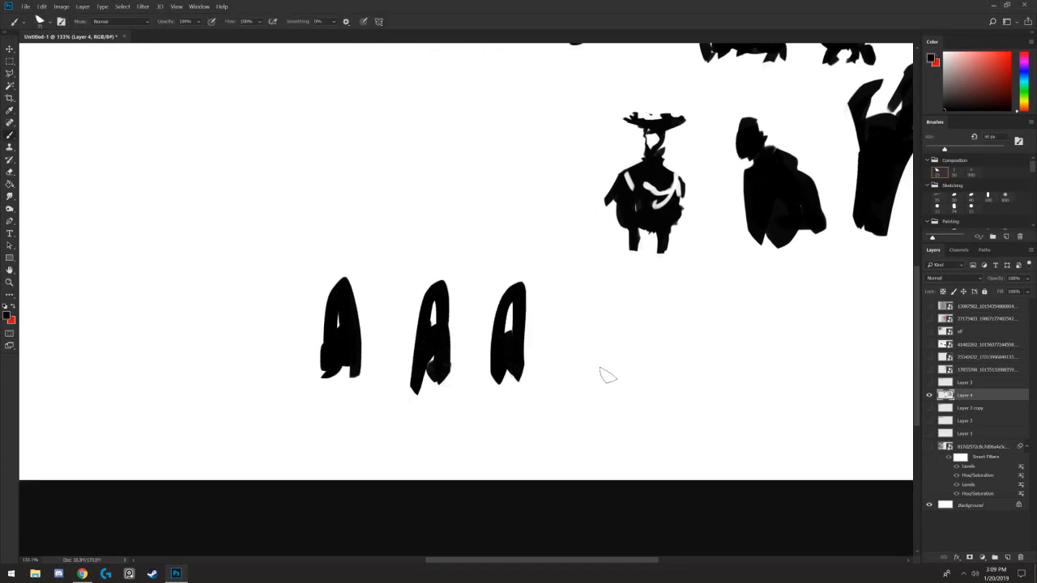
left_click_drag(603, 294, 588, 392)
left_click_drag(606, 314, 601, 389)
left_click_drag(512, 295, 499, 367)
- Frame the row of basic shapes at the top of the canvas with straight red lines using a 30 px brush
left_click_drag(396, 295, 218, 450)
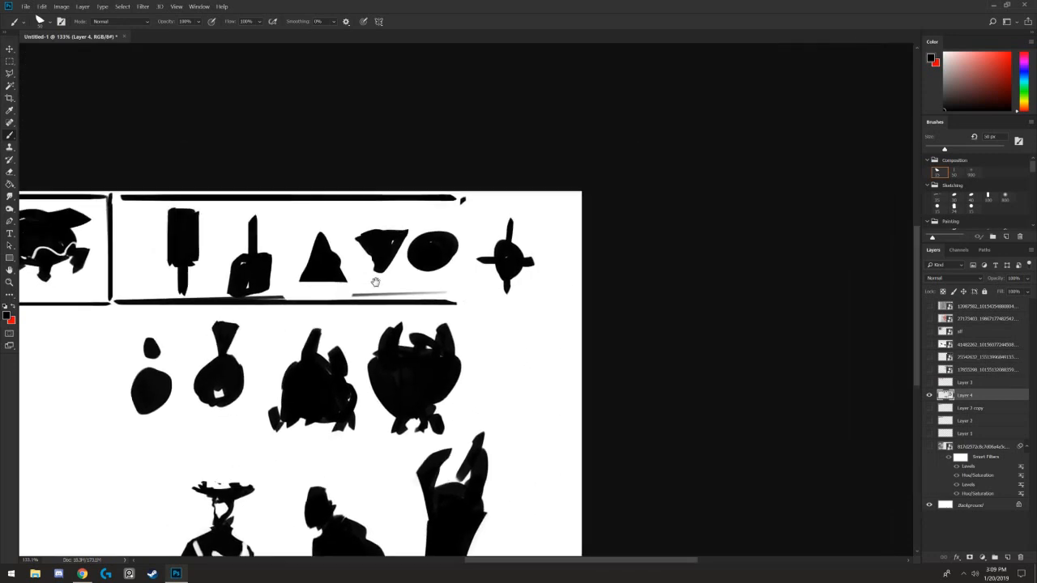
mouse_move(375, 281)
left_mouse_down()
mouse_move(543, 251)
mouse_move(576, 176)
left_mouse_up()
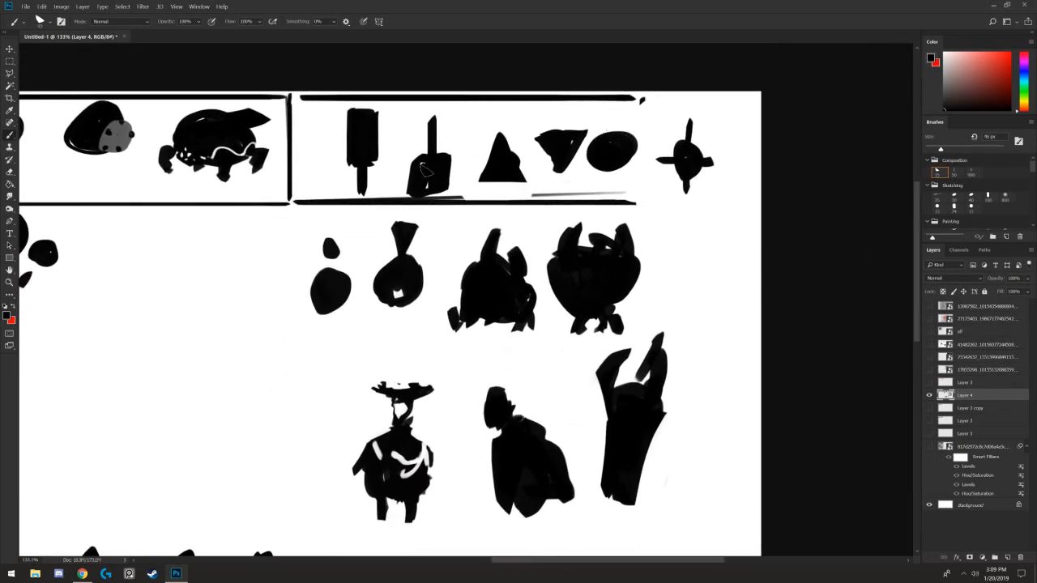
mouse_move(374, 136)
left_mouse_down()
mouse_move(640, 130)
mouse_move(368, 166)
left_mouse_up()
key("ctrl+z")
key("x")
left_click(737, 95)
left_click(737, 196, "shift")
left_click(460, 197, "shift")
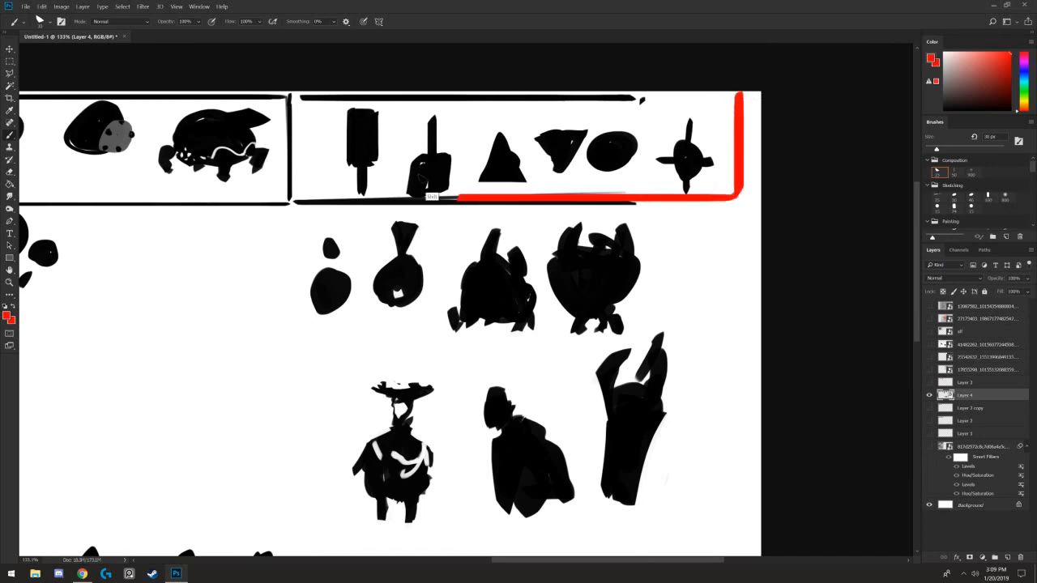
mouse_move(432, 196)
left_mouse_down()
mouse_move(309, 197)
mouse_move(286, 114)
mouse_move(754, 101)
left_mouse_up()
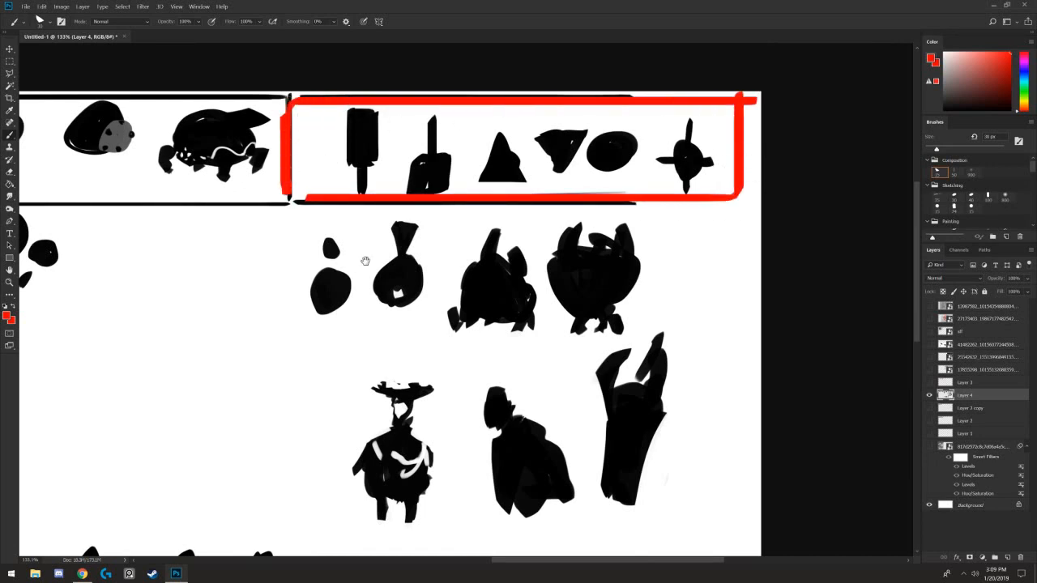
- Paint a notched black block and a basket-like silhouette with a cross-shaped post beside the row of tall pointed shapes
left_click_drag(244, 295, 363, 184)
key("i")
left_click(397, 182)
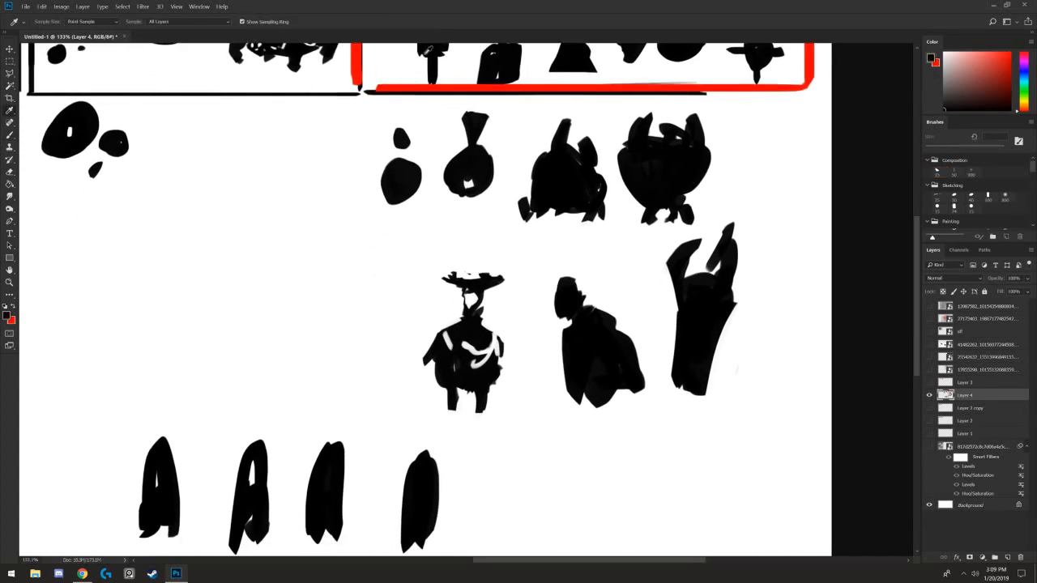
left_click_drag(393, 234, 361, 121)
key("b")
mouse_move(532, 353)
left_mouse_down()
mouse_move(497, 366)
mouse_move(524, 366)
mouse_move(515, 353)
mouse_move(518, 401)
mouse_move(526, 364)
mouse_move(563, 389)
mouse_move(518, 353)
left_mouse_up()
left_click_drag(534, 389, 445, 313)
mouse_move(620, 298)
left_mouse_down()
mouse_move(613, 407)
mouse_move(558, 431)
mouse_move(635, 374)
mouse_move(632, 366)
mouse_move(567, 389)
mouse_move(565, 409)
mouse_move(587, 323)
mouse_move(655, 330)
mouse_move(646, 323)
left_mouse_up()
- Paint a large black block joined by a short neck to a smaller block beneath the notched block
mouse_move(416, 342)
left_mouse_down()
mouse_move(460, 289)
mouse_move(449, 356)
mouse_move(429, 336)
left_mouse_up()
key("]")
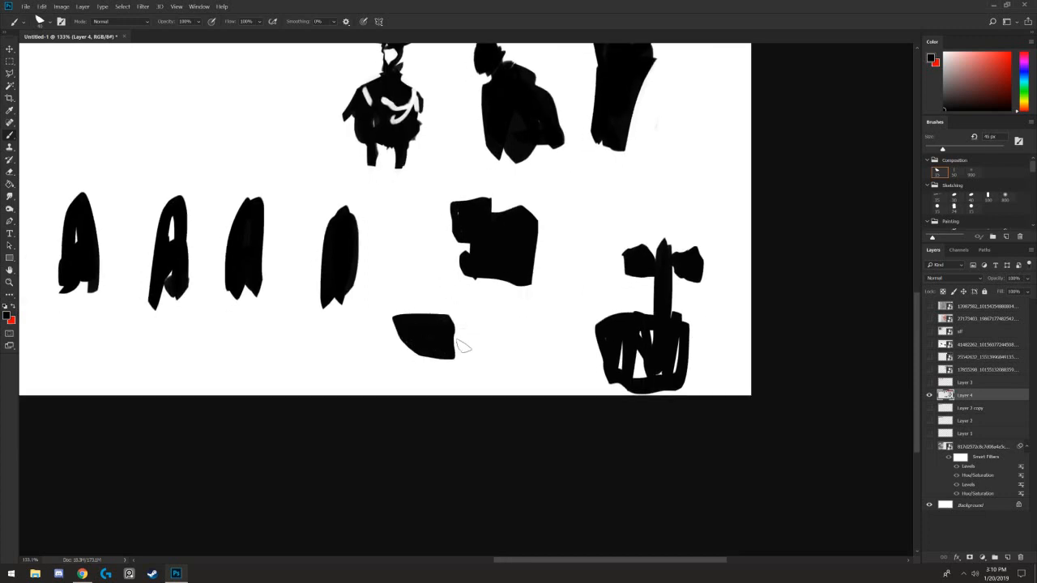
mouse_move(456, 340)
left_mouse_down()
mouse_move(493, 351)
mouse_move(484, 341)
left_mouse_up()
key("[")
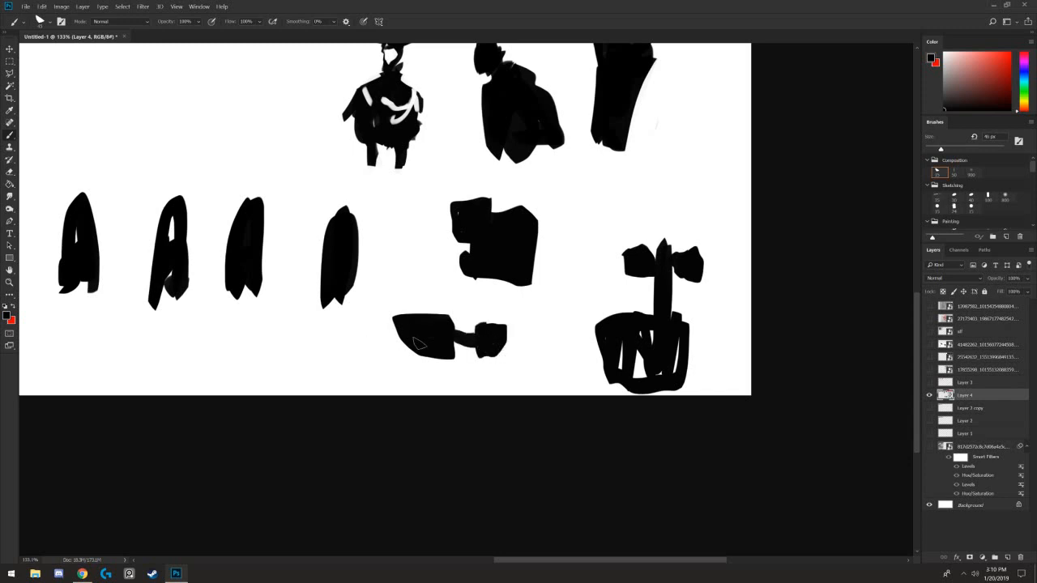
mouse_move(413, 342)
left_mouse_down()
mouse_move(405, 352)
mouse_move(445, 356)
mouse_move(389, 324)
mouse_move(443, 357)
mouse_move(401, 315)
mouse_move(385, 318)
left_mouse_up()
left_click_drag(443, 363, 417, 350)
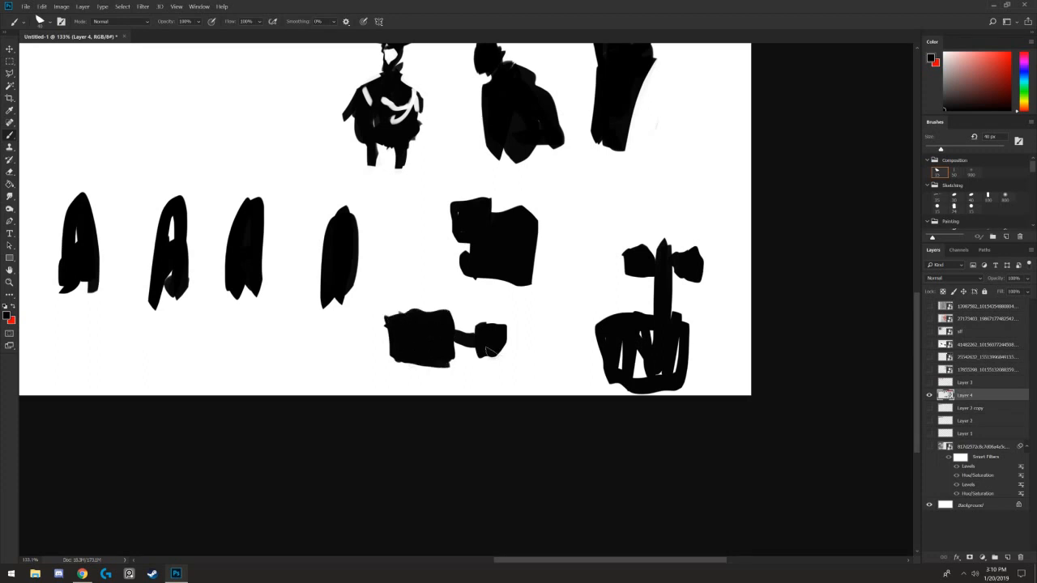
mouse_move(488, 335)
left_mouse_down()
mouse_move(502, 355)
mouse_move(501, 332)
left_mouse_up()
- Paint a small tilted hourglass silhouette in black beside the hatted figure, and trim its waist with the eraser
left_click_drag(324, 336, 406, 297)
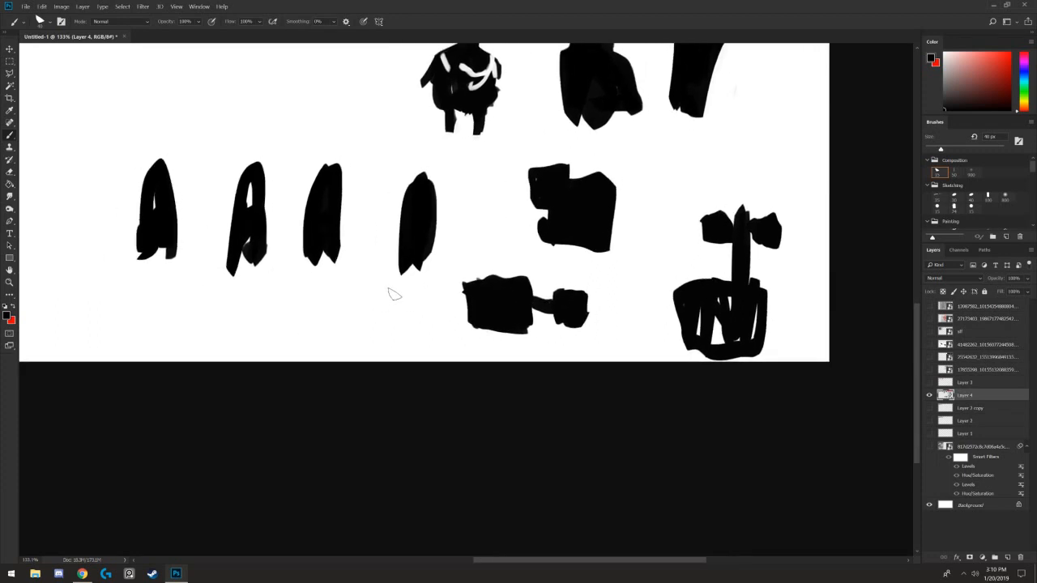
left_click_drag(469, 161, 467, 248)
mouse_move(352, 134)
left_mouse_down()
mouse_move(366, 158)
mouse_move(328, 156)
mouse_move(346, 162)
mouse_move(350, 196)
mouse_move(336, 193)
mouse_move(363, 224)
mouse_move(382, 224)
left_mouse_up()
key("e")
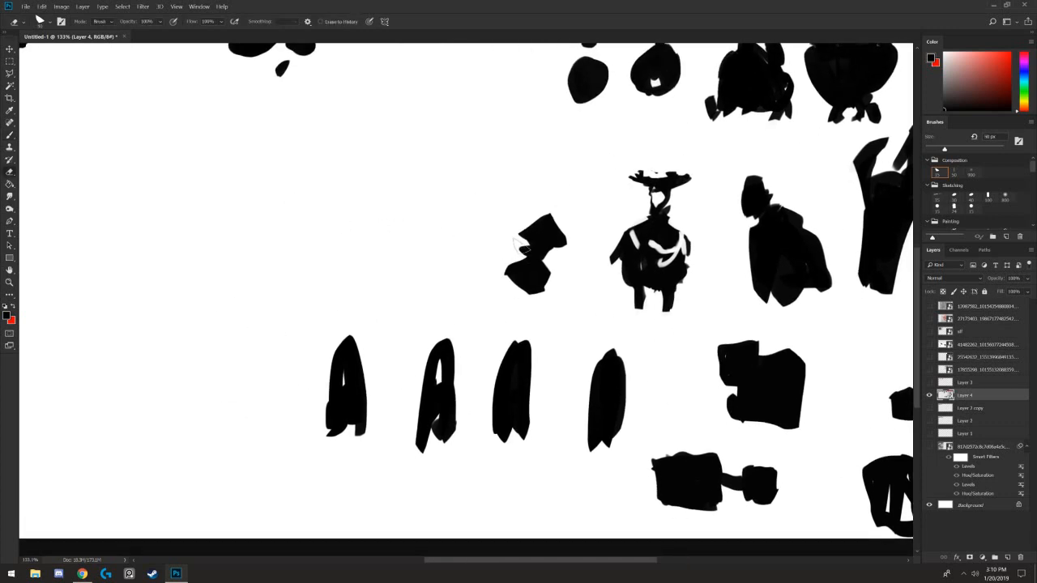
key("b")
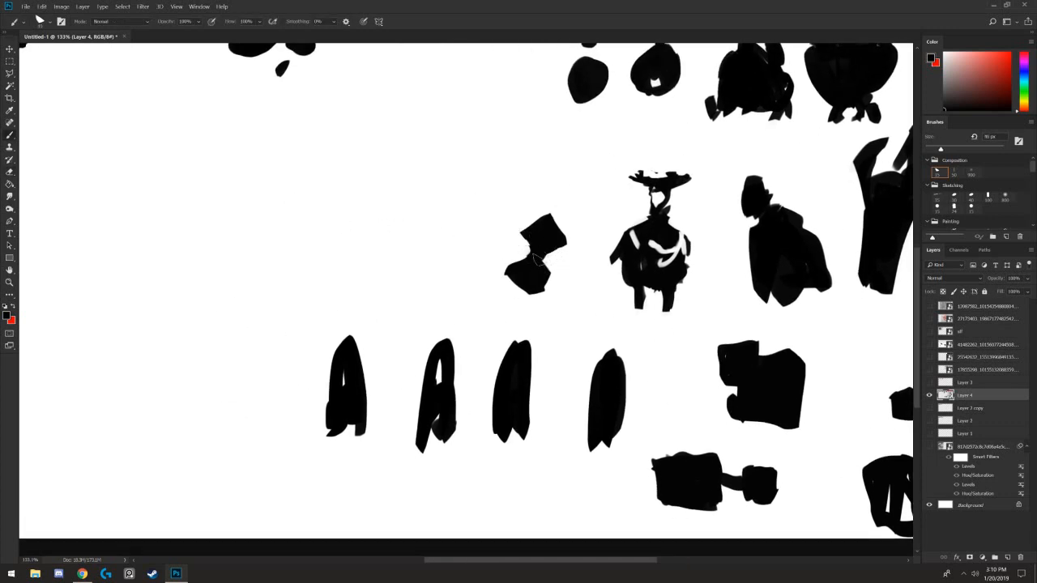
mouse_move(534, 257)
left_mouse_down()
mouse_move(551, 284)
mouse_move(535, 297)
left_mouse_up()
- Paint a wide black diamond body topped by a small diamond head beside the hourglass silhouette
mouse_move(559, 254)
left_mouse_down()
mouse_move(386, 192)
mouse_move(368, 148)
mouse_move(335, 184)
mouse_move(426, 204)
mouse_move(407, 209)
mouse_move(375, 190)
mouse_move(362, 405)
mouse_move(405, 186)
mouse_move(370, 267)
mouse_move(324, 217)
mouse_move(381, 243)
mouse_move(363, 202)
left_mouse_up()
key("ctrl+z")
key("ctrl+z")
mouse_move(369, 246)
left_mouse_down()
mouse_move(357, 209)
mouse_move(353, 246)
mouse_move(368, 158)
mouse_move(356, 181)
mouse_move(376, 170)
mouse_move(349, 166)
mouse_move(365, 174)
left_mouse_up()
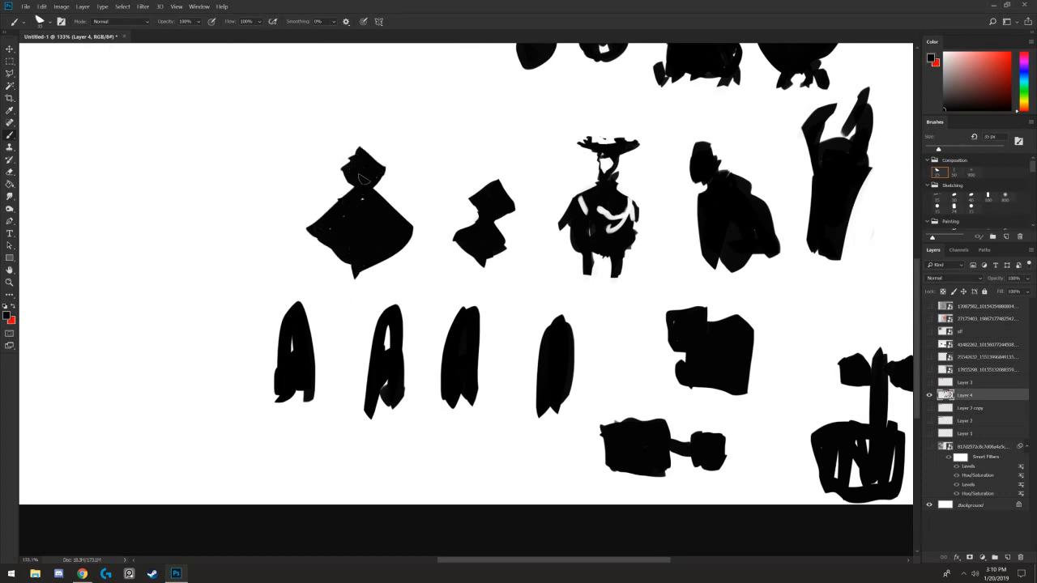
- Paint a large black diamond resting on a smaller diamond at the end of the row, and clean up its edges and gaps
left_click_drag(265, 218, 403, 230)
mouse_move(354, 152)
left_mouse_down()
mouse_move(412, 203)
mouse_move(329, 203)
mouse_move(364, 172)
mouse_move(361, 222)
mouse_move(332, 178)
mouse_move(368, 194)
mouse_move(377, 261)
mouse_move(356, 272)
mouse_move(345, 243)
mouse_move(366, 279)
left_mouse_up()
key("e")
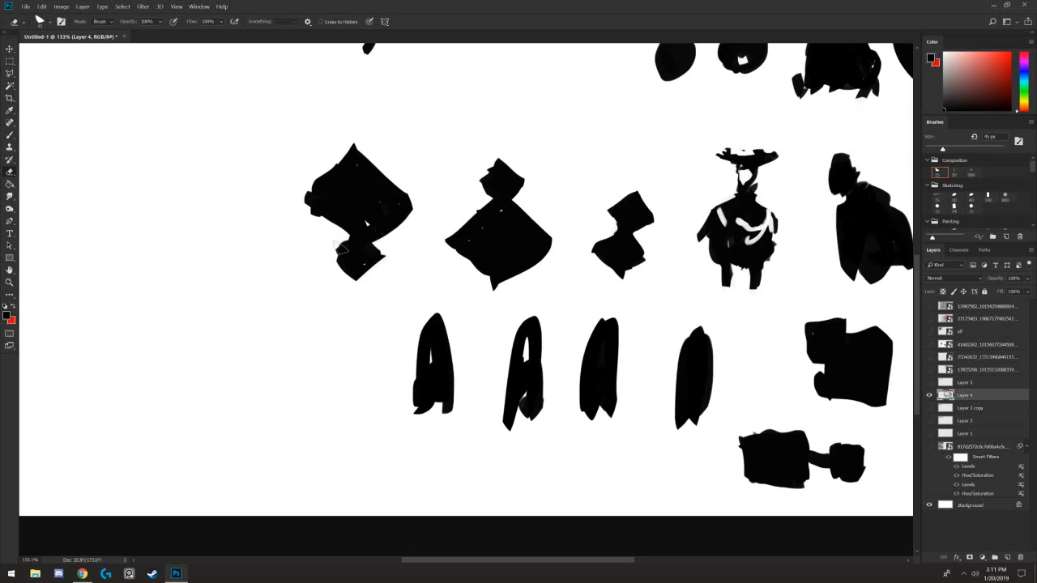
mouse_move(344, 244)
left_mouse_down()
mouse_move(326, 214)
mouse_move(357, 240)
left_mouse_up()
key("b")
left_click(369, 218)
left_click_drag(389, 203, 271, 209)
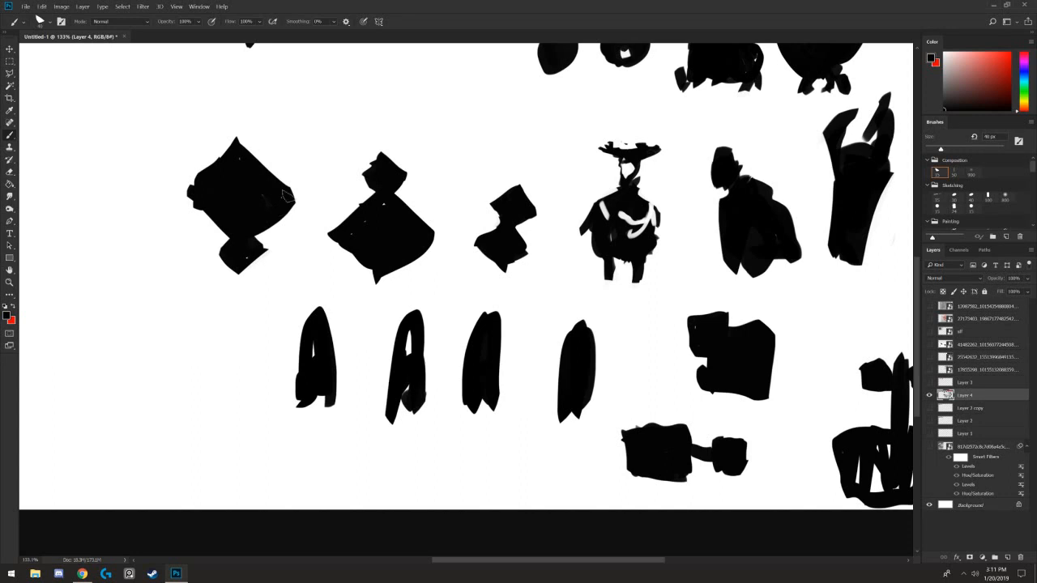
- Paint white details on the hunched figure's face, chest and cloak folds with a 25 px brush
left_click_drag(329, 193, 291, 256)
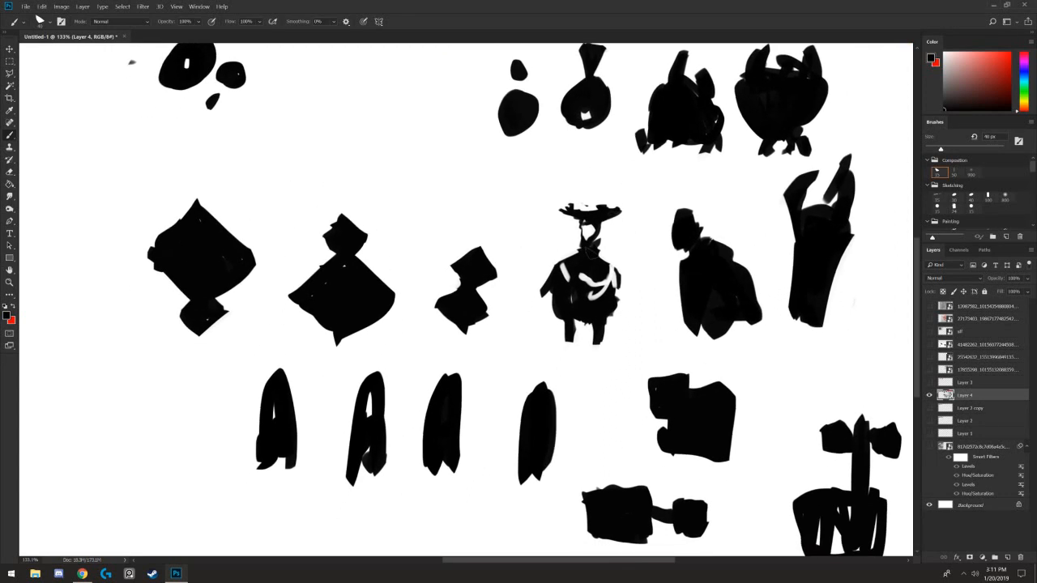
key("i")
left_click(604, 282, "alt")
mouse_move(725, 250)
left_mouse_down()
mouse_move(701, 285)
mouse_move(688, 275)
left_mouse_up()
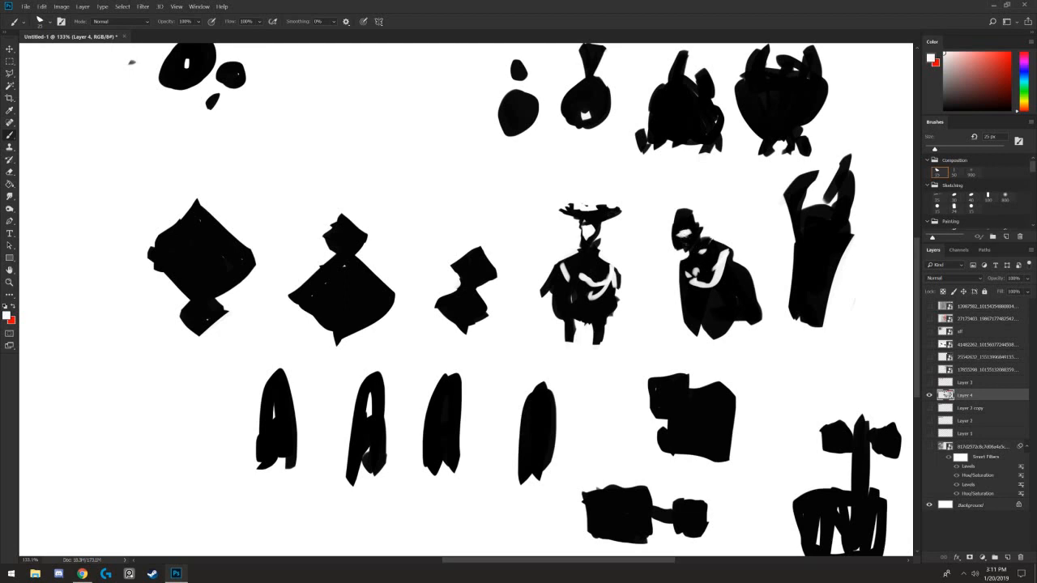
left_click_drag(744, 274, 753, 313)
mouse_move(708, 329)
left_mouse_down()
mouse_move(745, 296)
mouse_move(719, 334)
left_mouse_up()
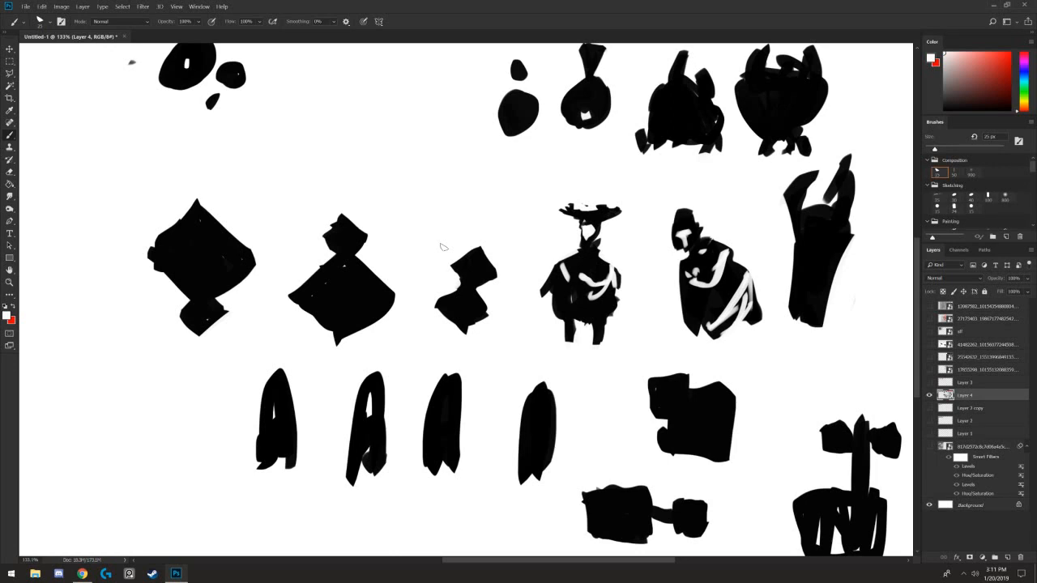
- Switch the brush back to black sampled from the large diamond silhouette, and enlarge it to 35 px
mouse_move(170, 332)
left_mouse_down()
mouse_move(283, 299)
mouse_move(375, 293)
left_mouse_up()
left_click(388, 217, "alt")
key("bracketright")
key("bracketright")
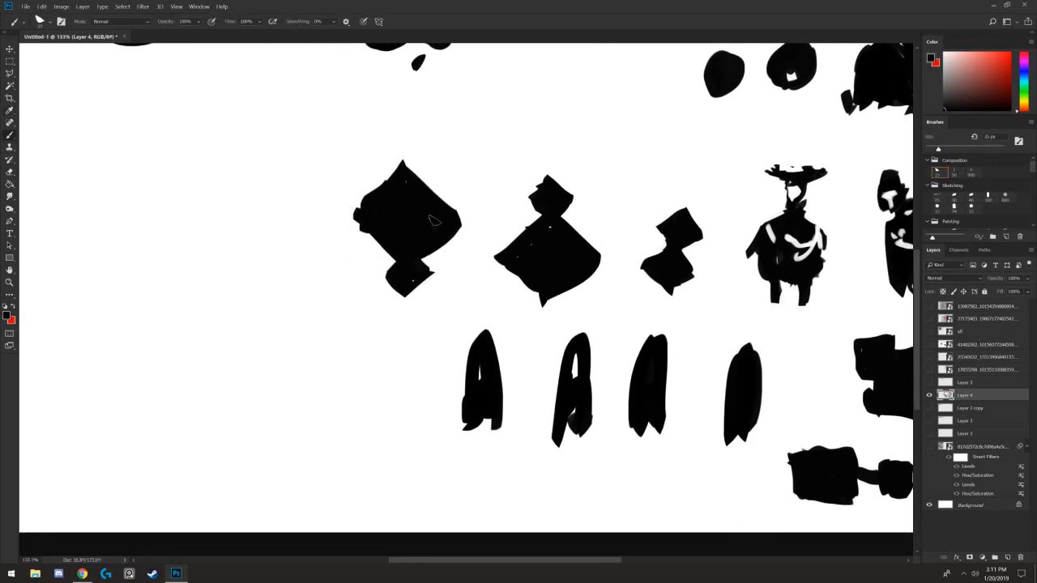
left_click_drag(310, 255, 254, 229)
left_click_drag(330, 222, 278, 248)
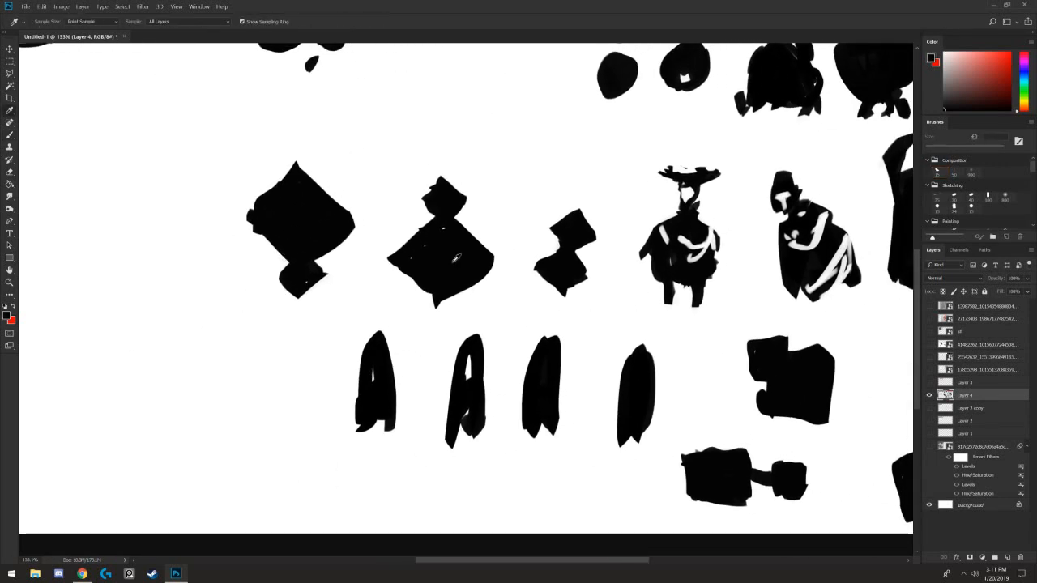
left_click_drag(459, 147, 356, 322)
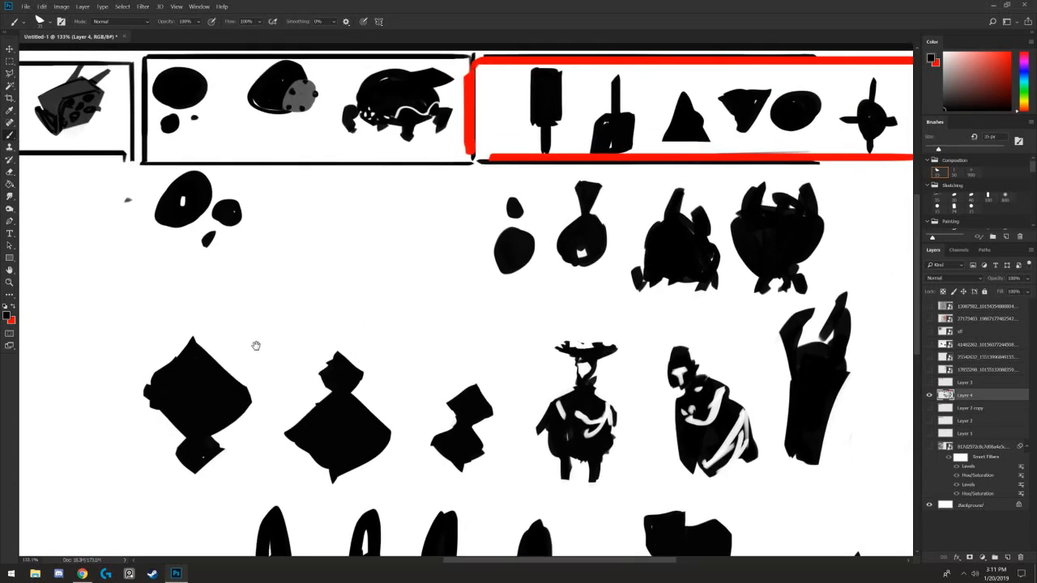
left_click_drag(254, 347, 345, 281)
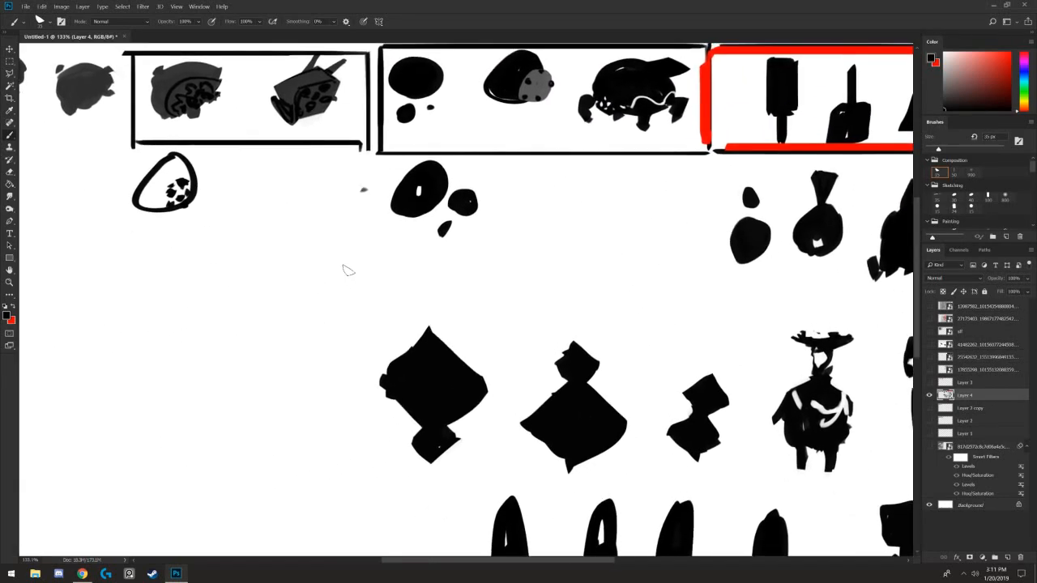
- Hide the black silhouettes layer and show the grey creature reference sheet instead, without the red crosses layer
left_click_drag(451, 295, 284, 234)
left_click_drag(402, 270, 308, 237)
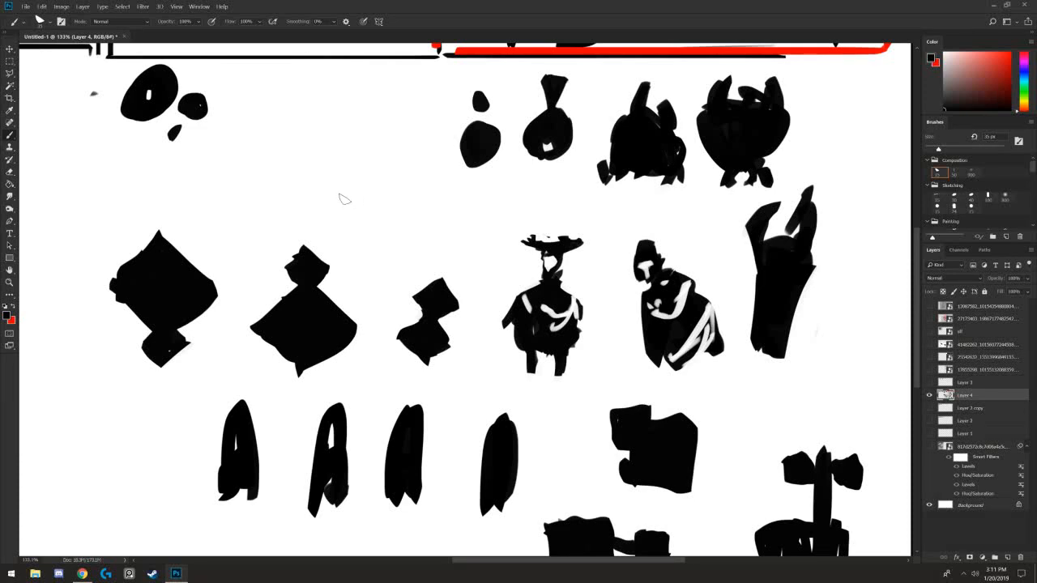
key("ctrl+minus")
key("ctrl+plus")
left_click_drag(431, 146, 317, 364)
key("ctrl+minus")
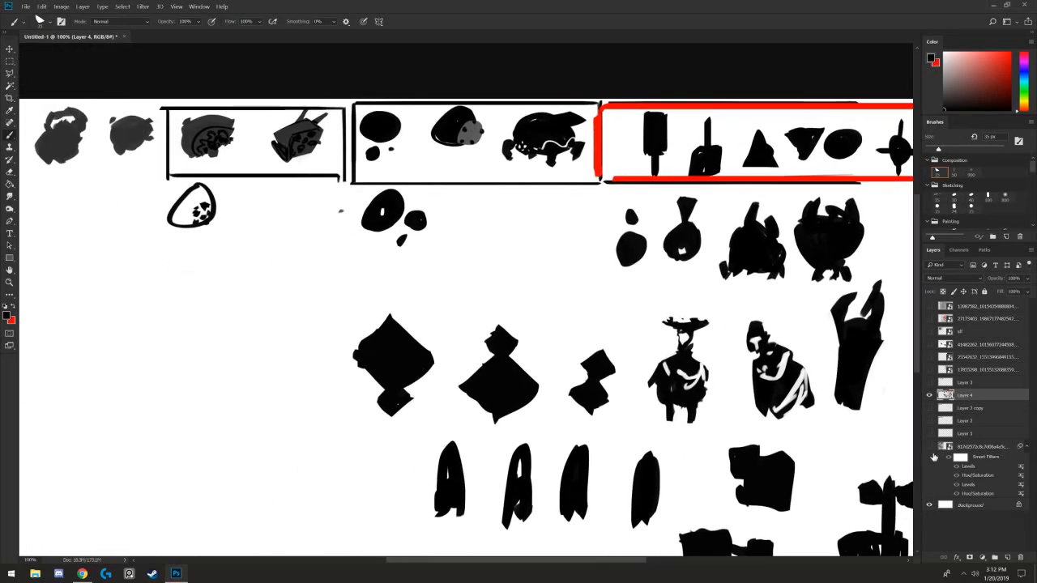
left_click(929, 396)
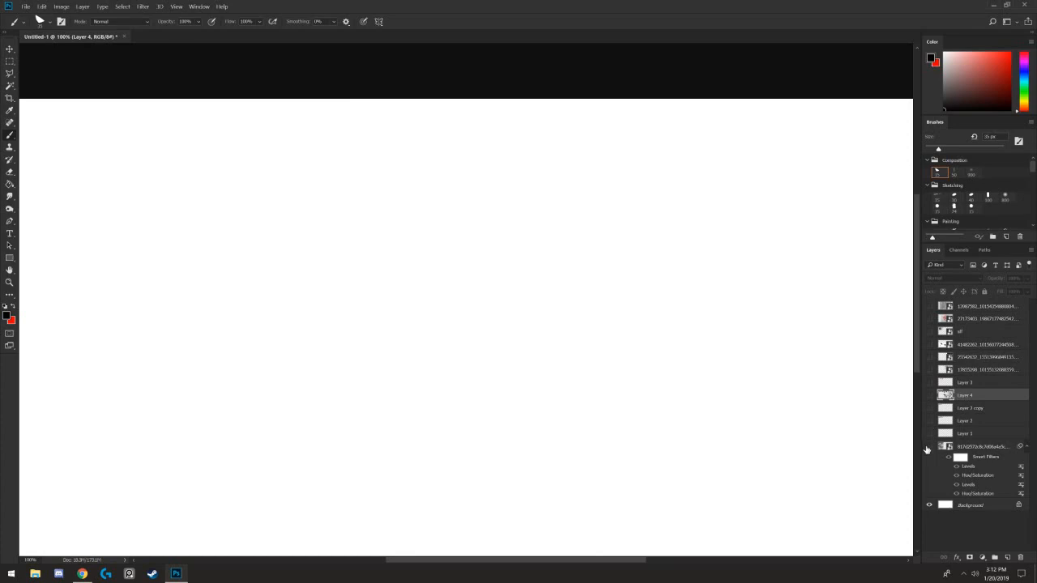
left_click(929, 383)
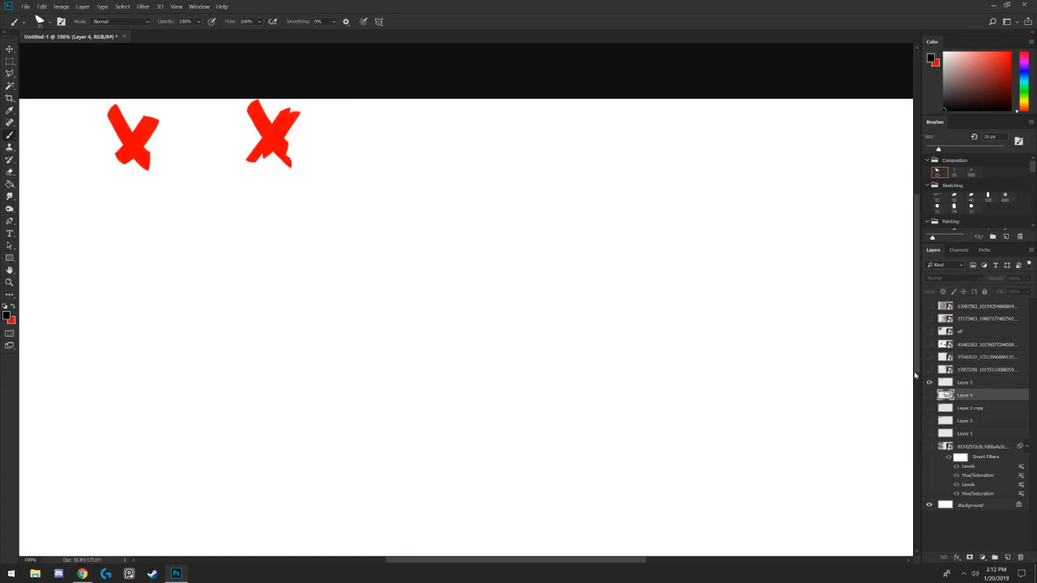
left_click(929, 383)
left_click(929, 370)
left_click_drag(862, 328, 692, 366)
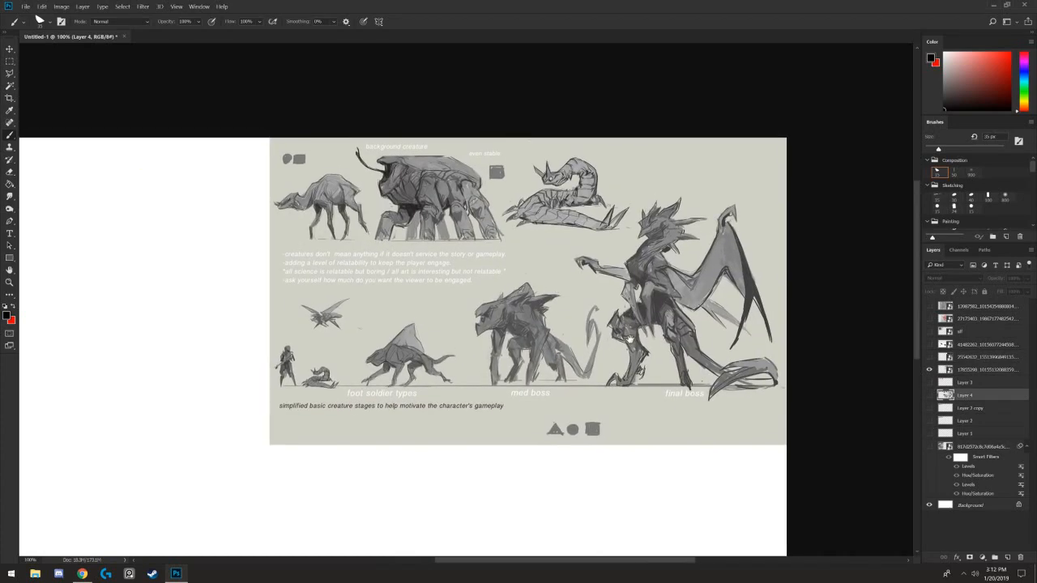
- Create a new empty layer directly above the creature reference sheet's layer
key("ctrl+plus")
left_click_drag(575, 292, 579, 416)
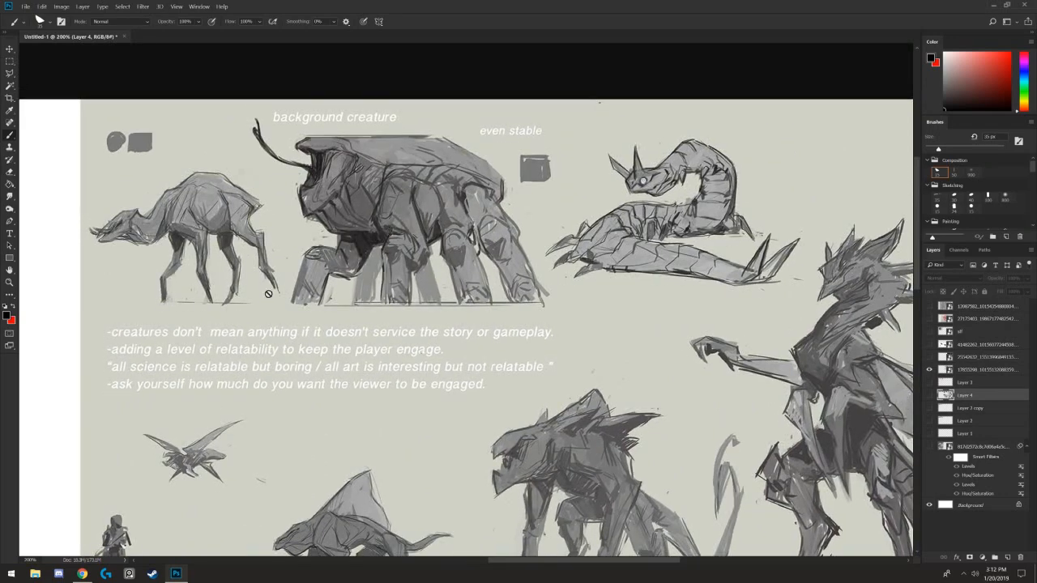
left_click_drag(259, 357, 317, 263)
left_click_drag(558, 269, 490, 347)
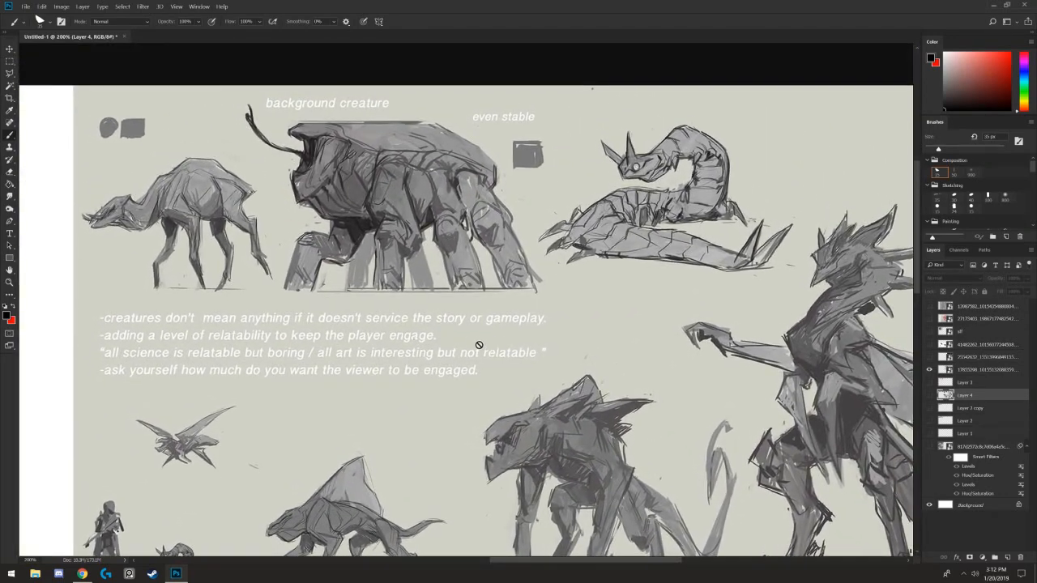
left_click(981, 369)
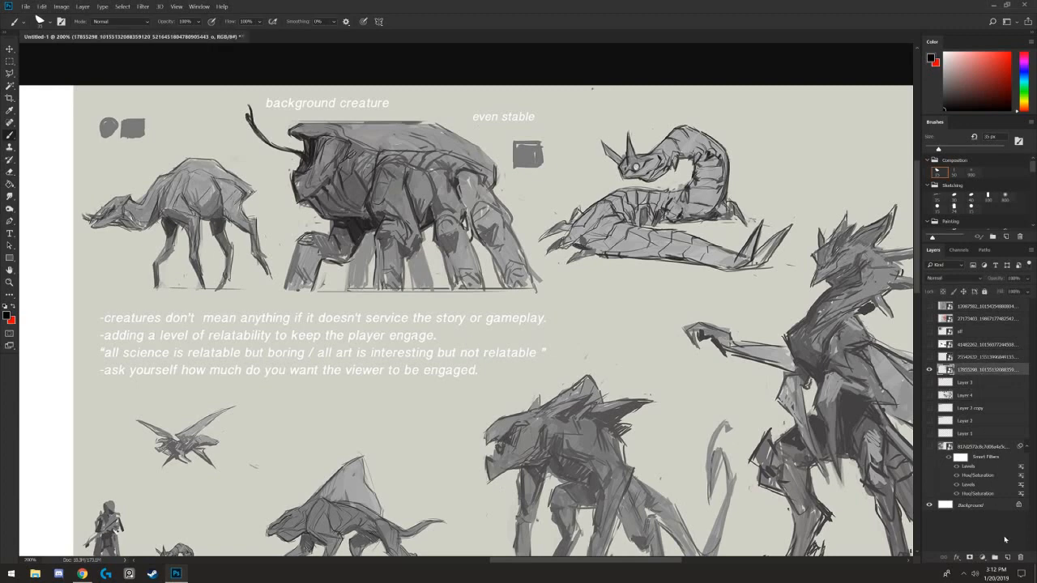
left_click(1007, 557)
- Paint over part of the grey square under "even stable" with the sampled background colour and a 25 px brush, leaving a triangle
key("i")
left_click(564, 154)
key("b")
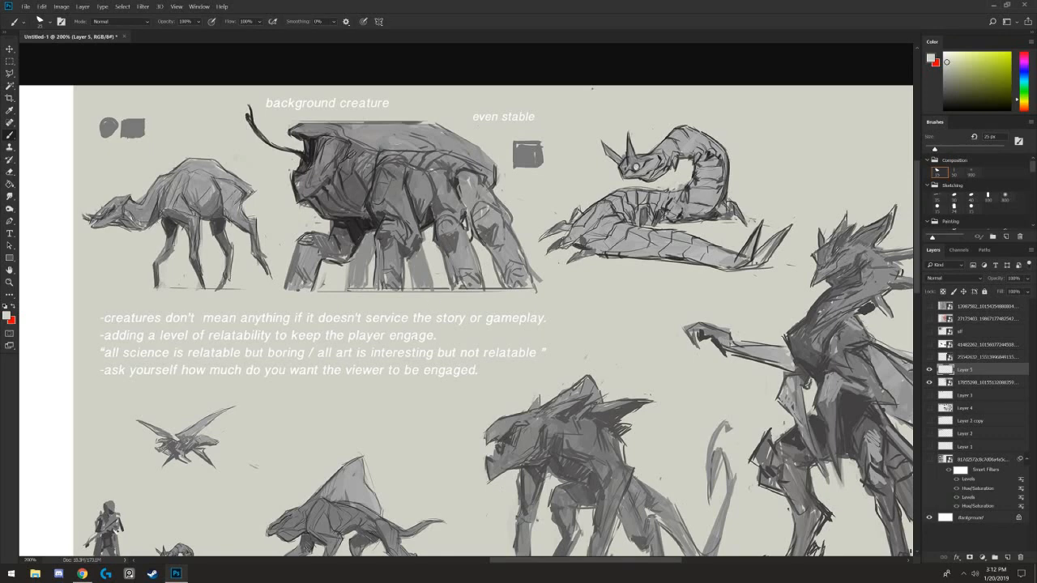
key("i")
left_click(550, 148)
key("b")
mouse_move(536, 168)
left_mouse_down()
mouse_move(504, 168)
mouse_move(556, 175)
mouse_move(514, 167)
left_mouse_up()
key("ctrl+z")
mouse_move(475, 276)
left_mouse_down()
mouse_move(368, 183)
mouse_move(333, 178)
mouse_move(282, 224)
mouse_move(474, 199)
mouse_move(495, 328)
left_mouse_up()
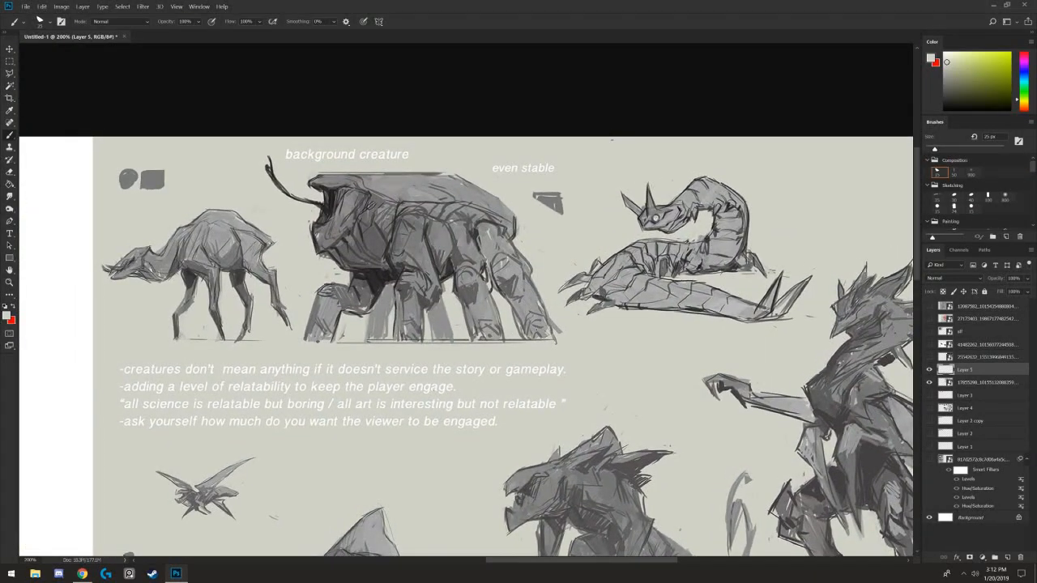
- Sample the triangle's grey and paint simple shape marks over the horned worm's raised neck with a 10 px brush
left_click(547, 201, "alt")
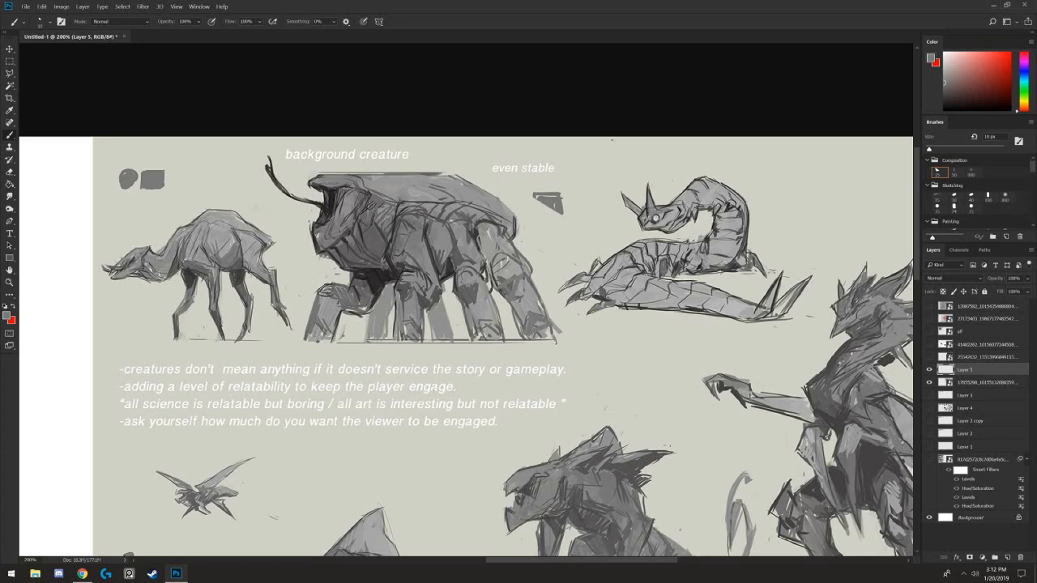
left_click_drag(478, 327, 491, 338)
mouse_move(433, 388)
left_mouse_down()
mouse_move(338, 380)
mouse_move(349, 395)
left_mouse_up()
mouse_move(629, 191)
left_mouse_down()
mouse_move(616, 212)
mouse_move(648, 254)
mouse_move(620, 274)
left_mouse_up()
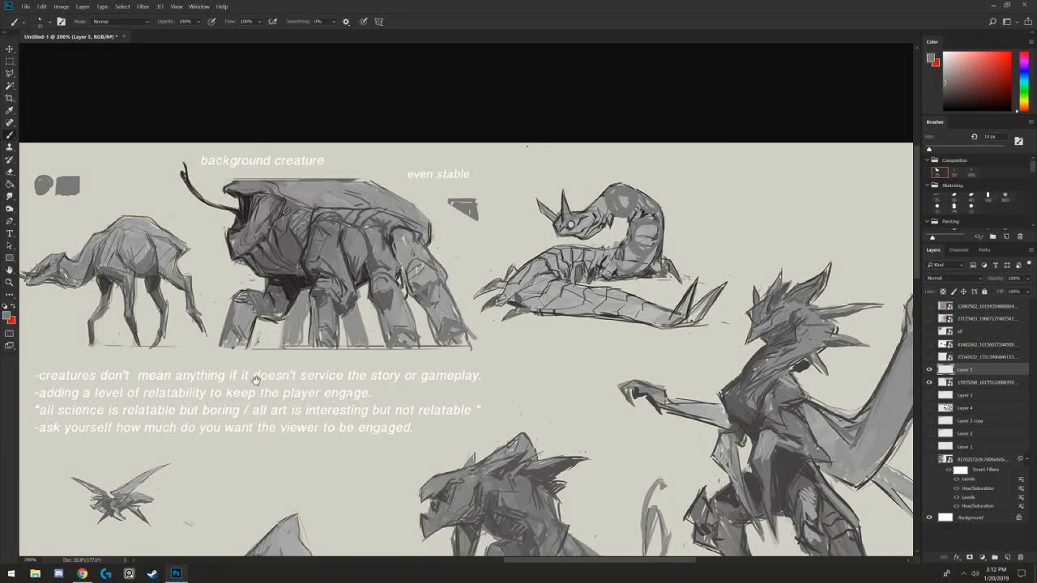
- Examine the creature stages from foot soldier types to med boss and final boss, along with the basic shapes beneath them
left_click_drag(256, 380, 312, 264)
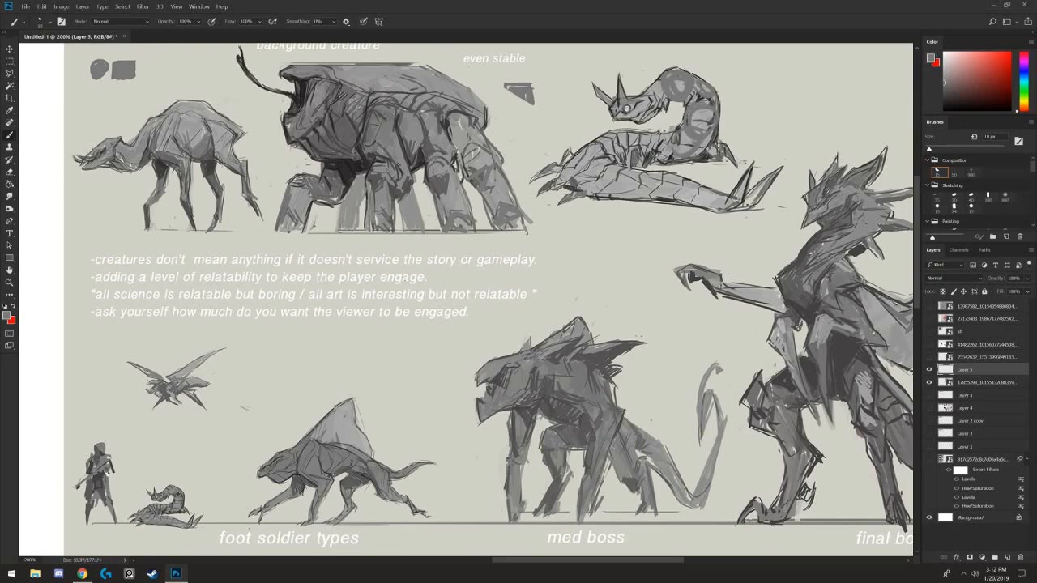
key("ctrl+minus")
key("ctrl+plus")
left_click_drag(489, 387, 415, 201)
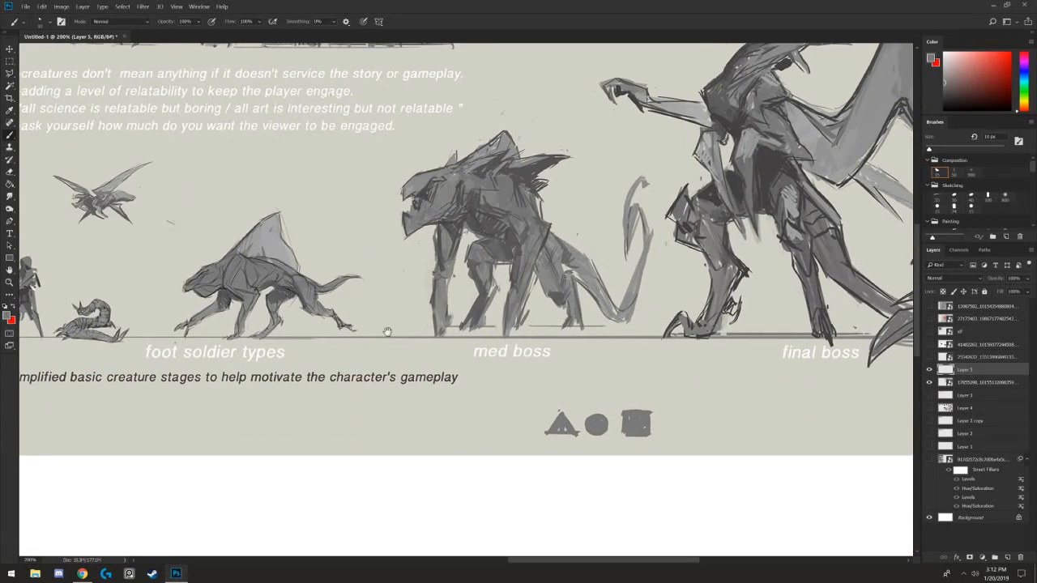
left_click_drag(388, 332, 481, 282)
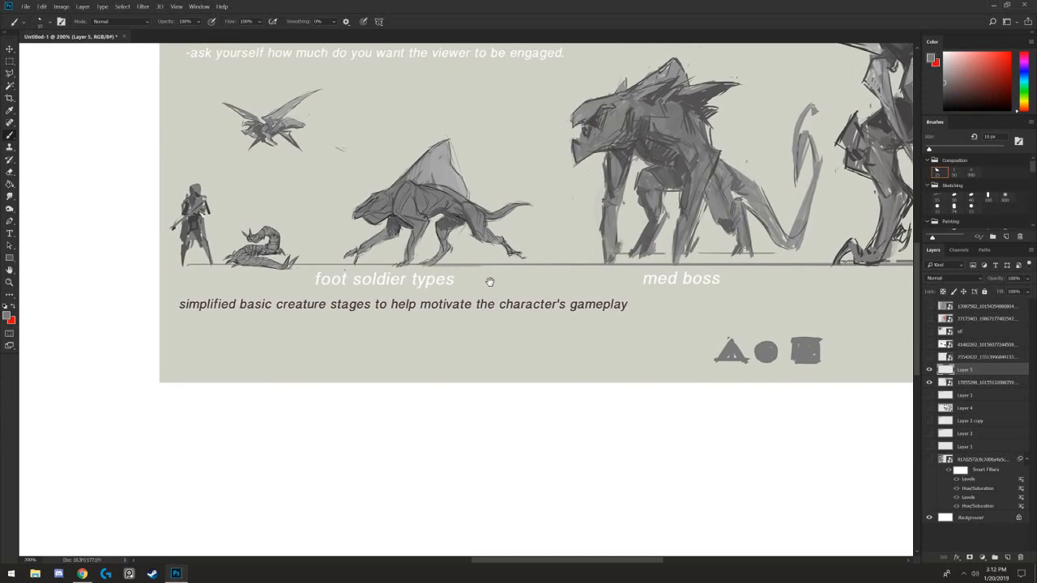
left_click_drag(684, 347, 414, 392)
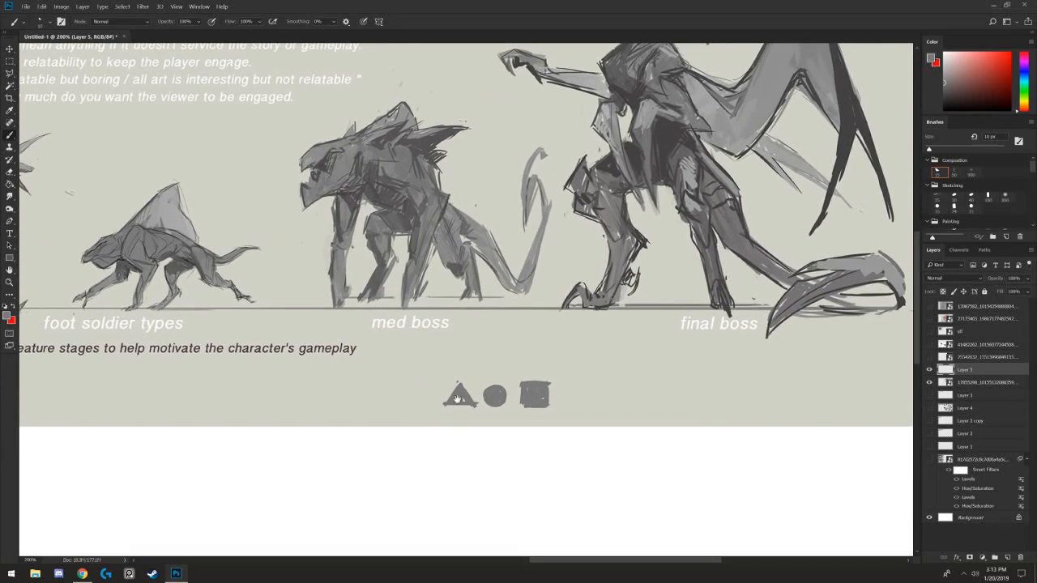
left_click_drag(507, 280, 487, 387)
left_click_drag(396, 284, 449, 345)
left_click_drag(227, 331, 317, 298)
left_click_drag(336, 211, 388, 341)
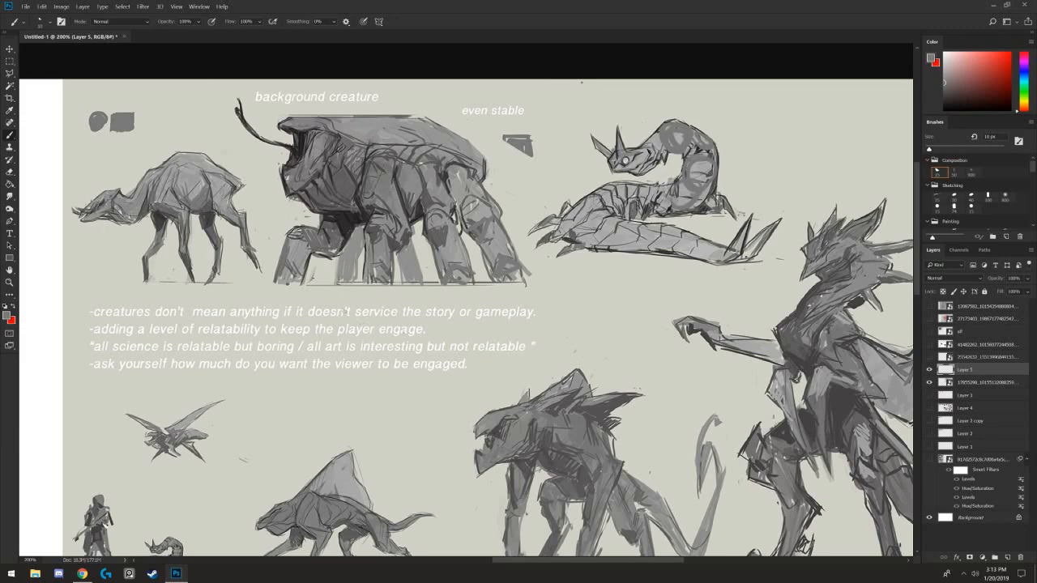
left_click_drag(407, 397, 383, 205)
left_click_drag(486, 256, 421, 241)
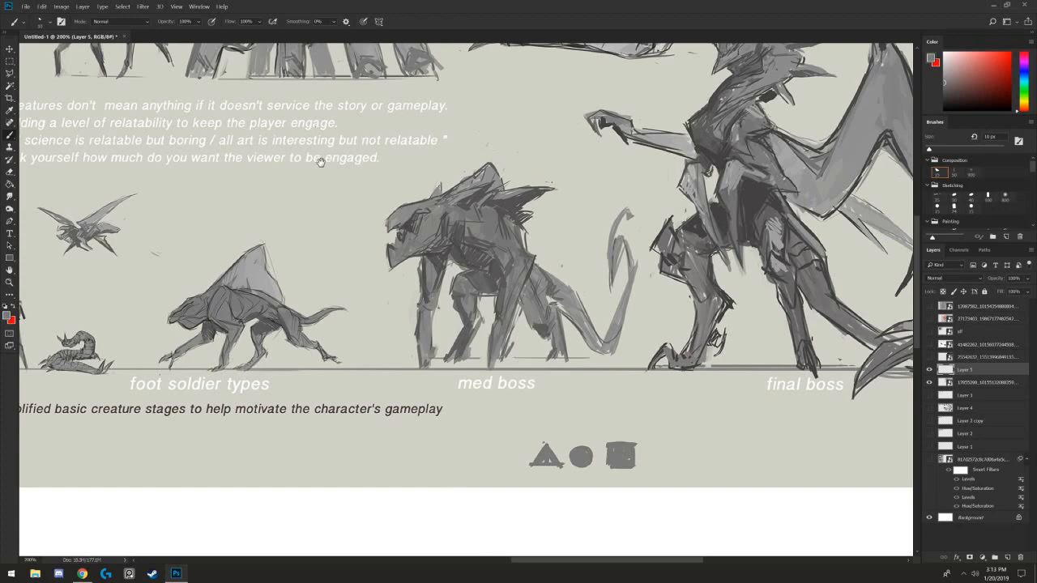
left_click_drag(321, 162, 395, 312)
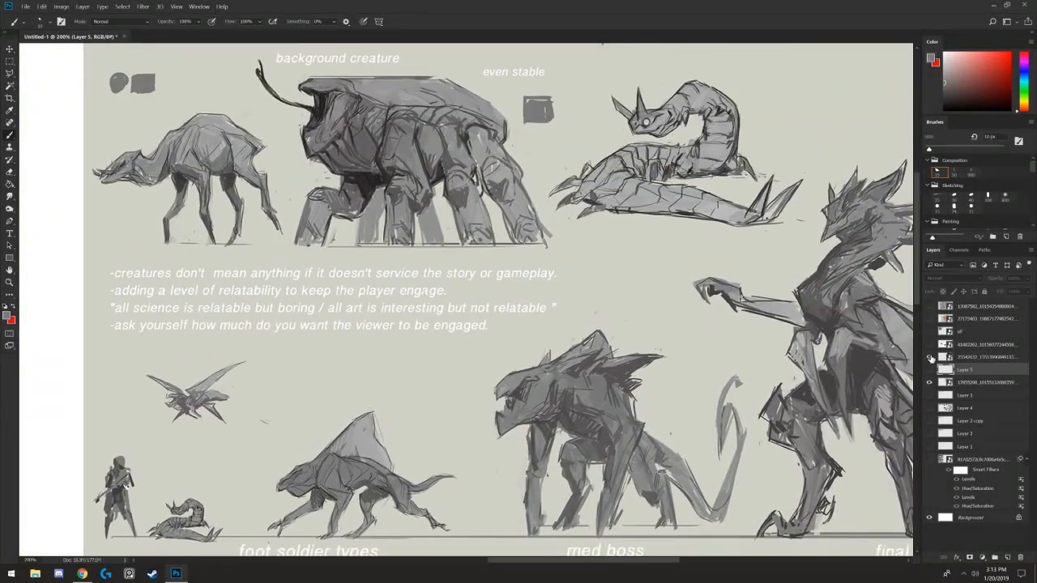
- Show the snowy forest painting and examine the shapes of its tree trunks and snow-covered crowns
left_click(929, 358)
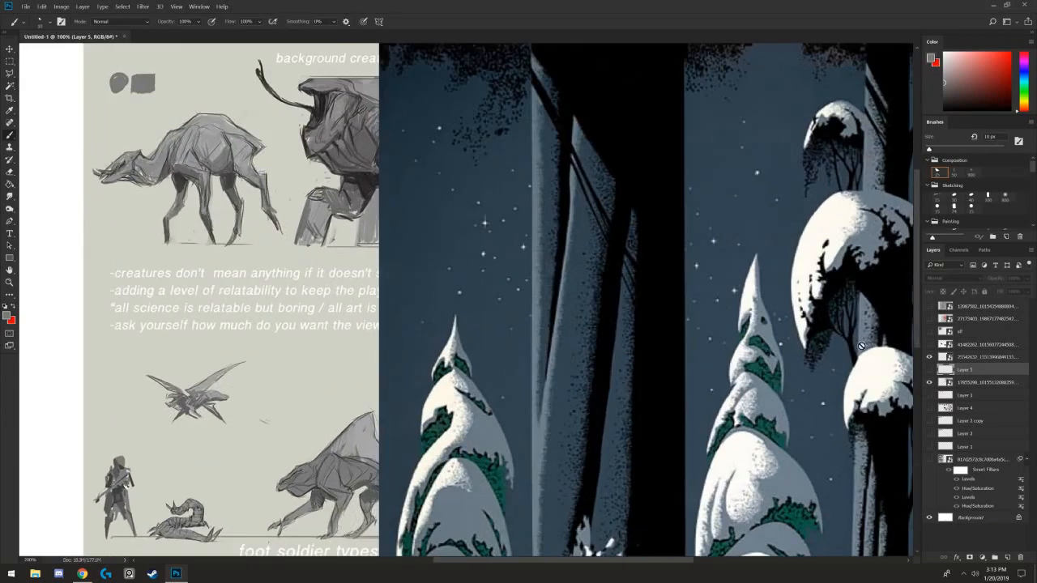
left_click_drag(861, 346, 574, 345)
key("ctrl+minus")
key("ctrl+plus")
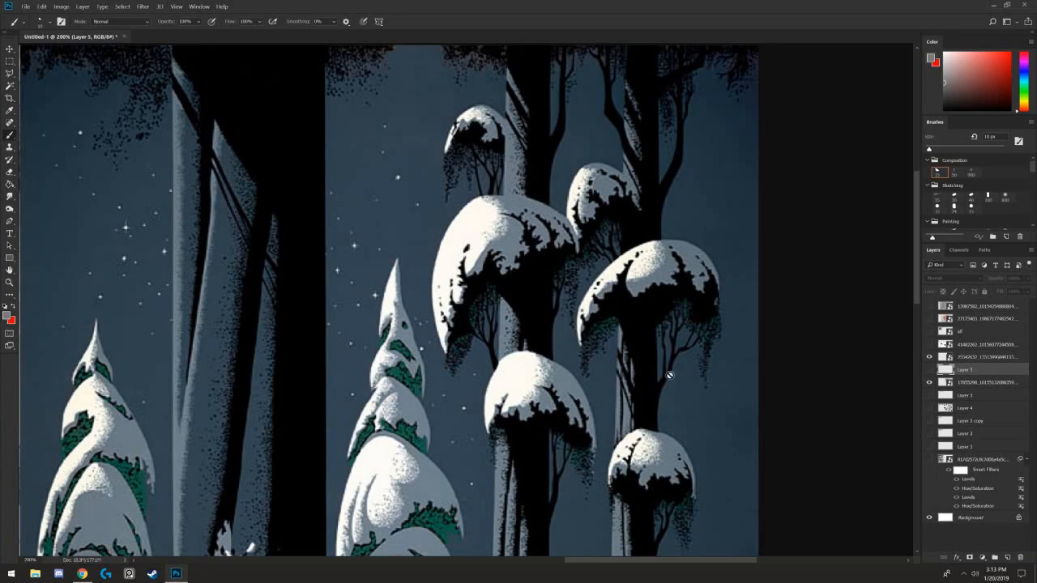
key("ctrl+minus")
key("ctrl+plus")
left_click_drag(566, 419, 617, 417)
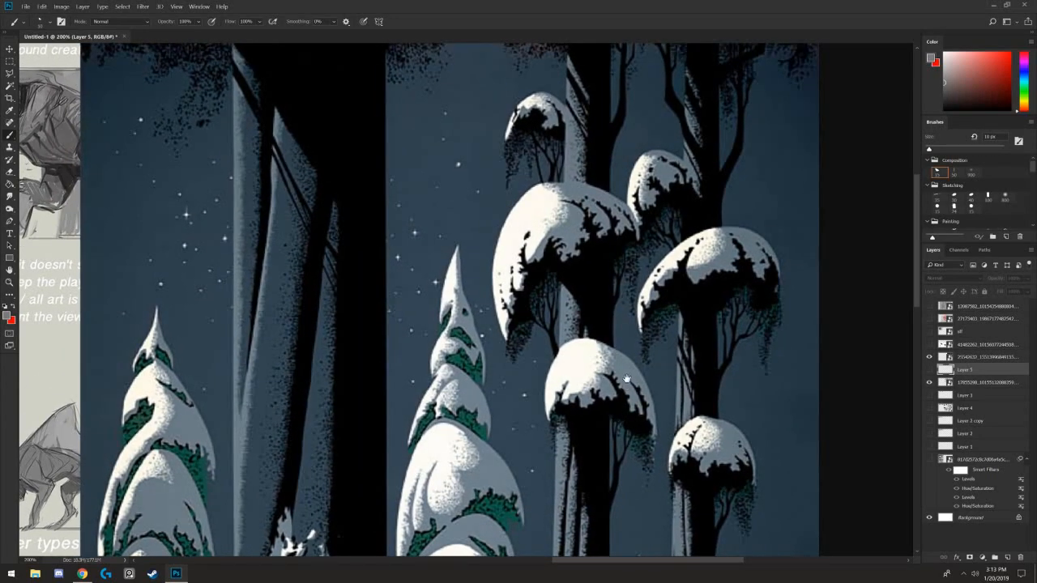
key("ctrl+minus")
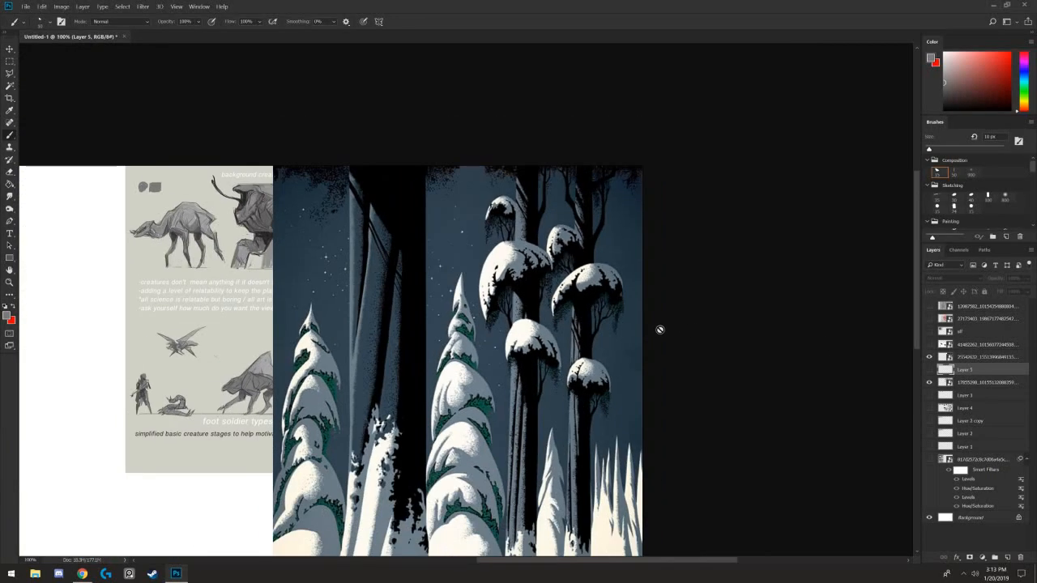
key("ctrl+plus")
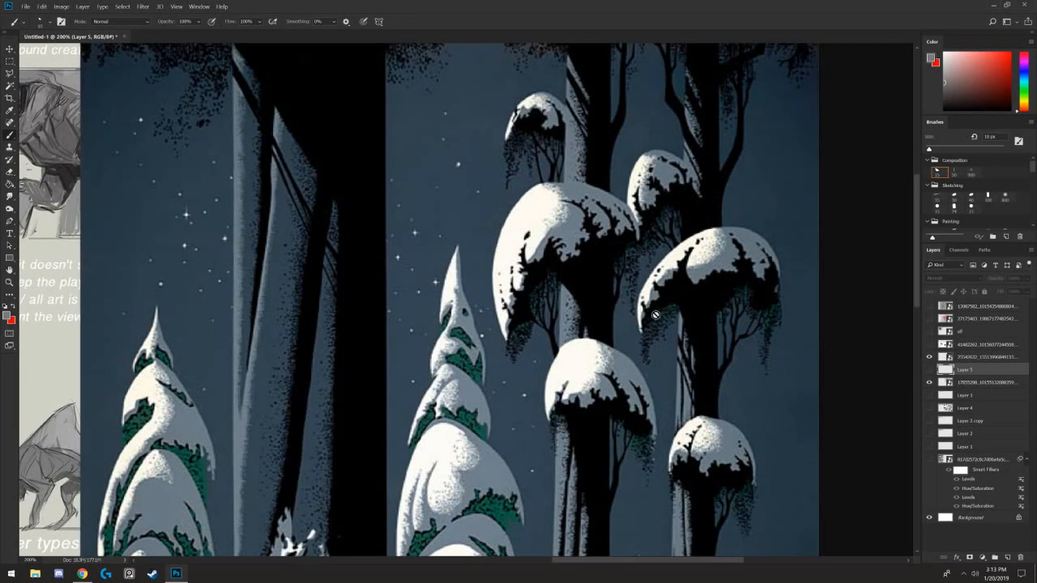
- Hide the snowy forest painting and the creature sheet, and show the black-and-white winged figures illustration
left_click(928, 359)
left_click(929, 345)
left_click(929, 383)
key("ctrl+minus")
left_click_drag(326, 334, 537, 192)
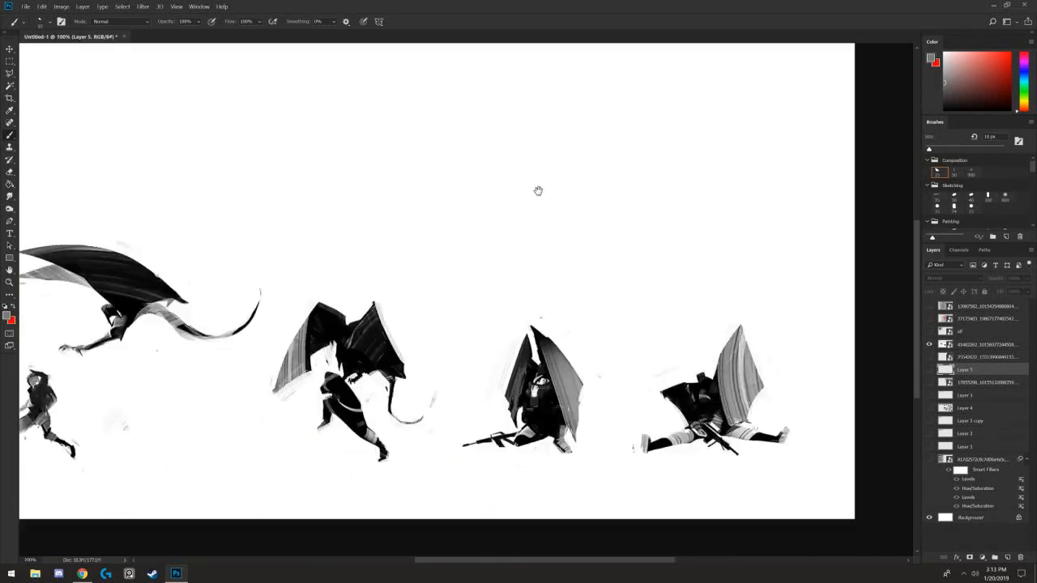
- Examine the wing shapes and poses of the figures across the black-and-white illustration
left_click_drag(478, 266, 732, 281)
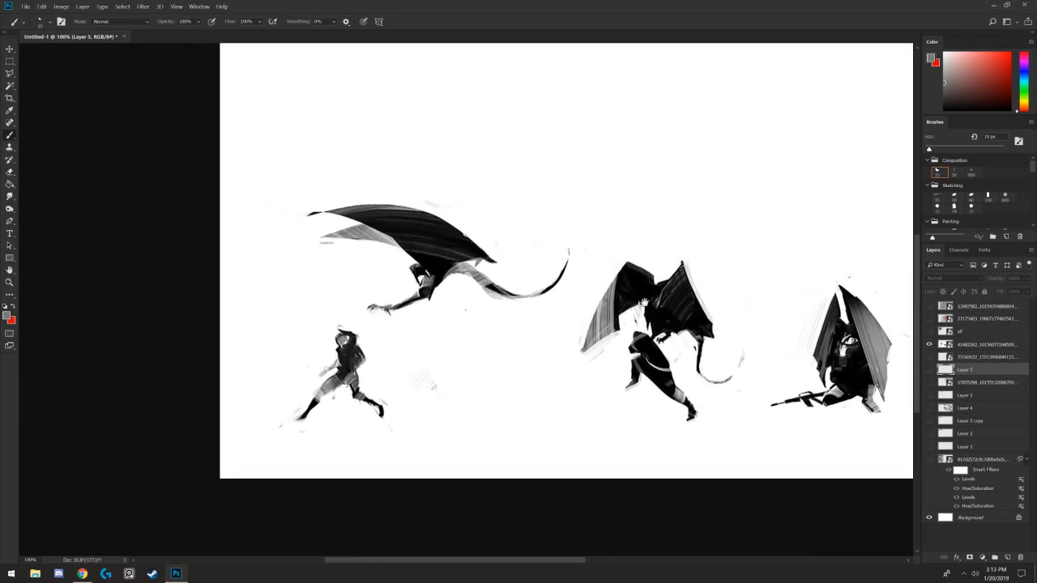
key("ctrl+plus")
key("ctrl+minus")
key("ctrl+plus")
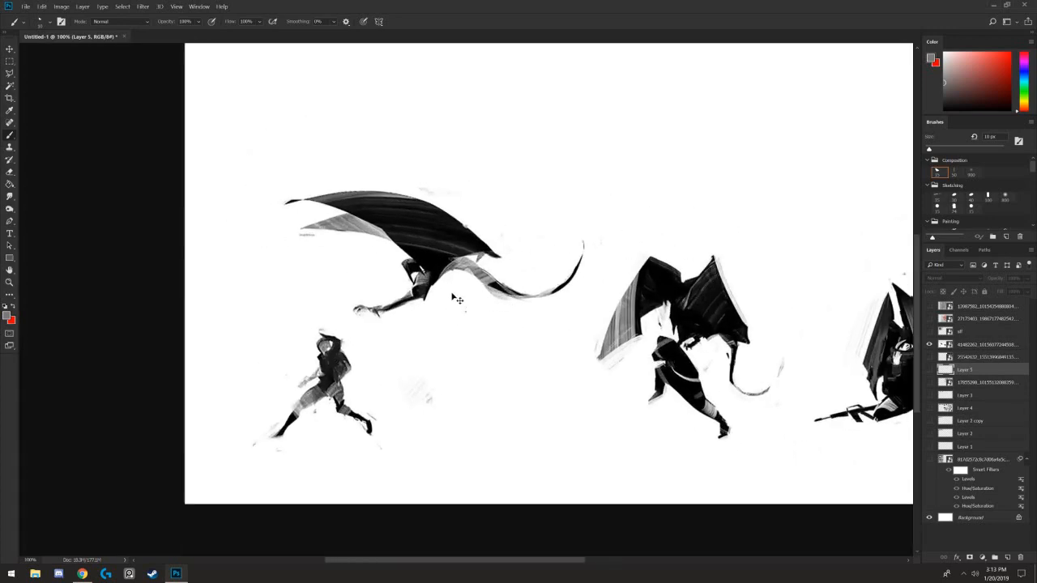
mouse_move(560, 292)
left_mouse_down()
mouse_move(511, 285)
mouse_move(659, 345)
left_mouse_up()
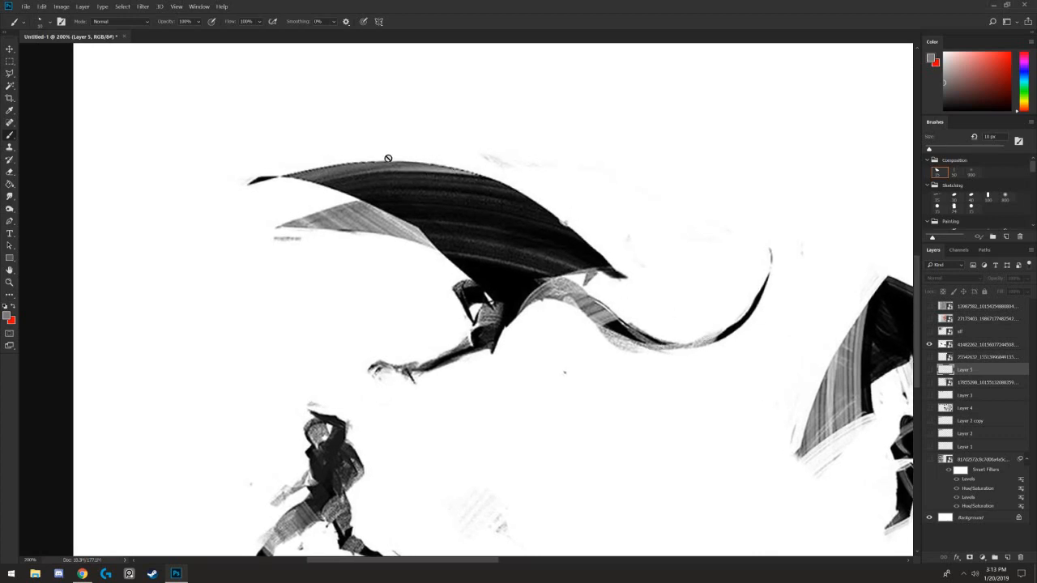
left_click_drag(633, 320, 422, 257)
left_click_drag(726, 316, 562, 280)
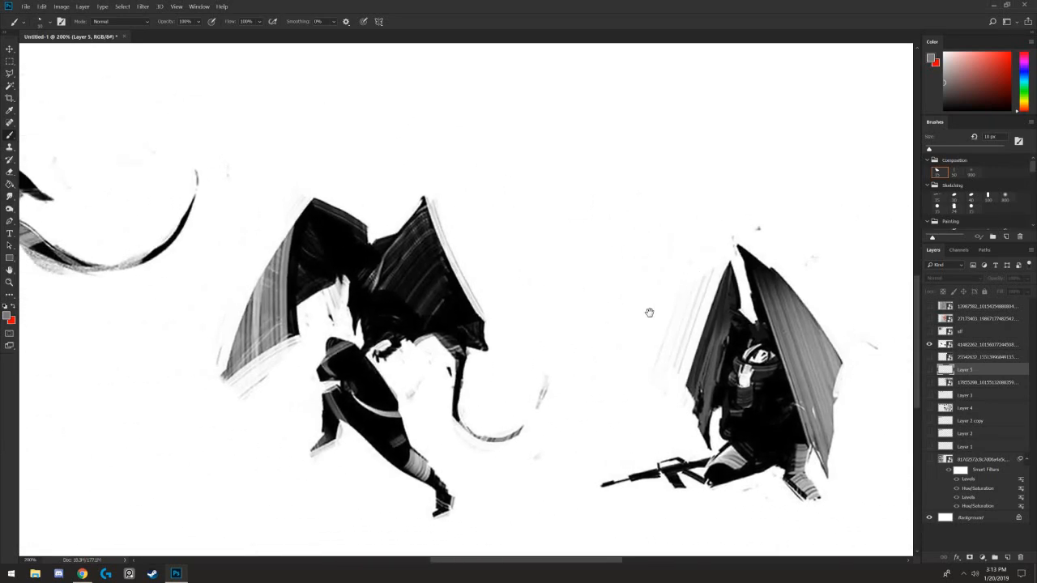
left_click_drag(648, 312, 417, 295)
key("ctrl+minus")
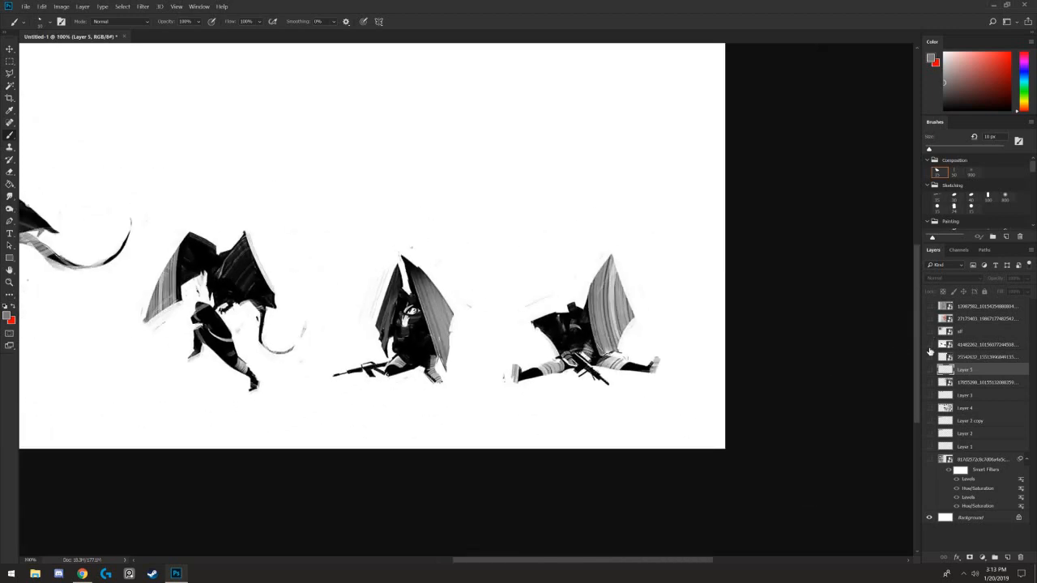
- Hide the winged figures illustration, then show and select the layer with the purple dome-shaped tree painting
left_click(930, 352)
left_click(929, 331)
left_click(964, 331)
left_click_drag(495, 231, 636, 448)
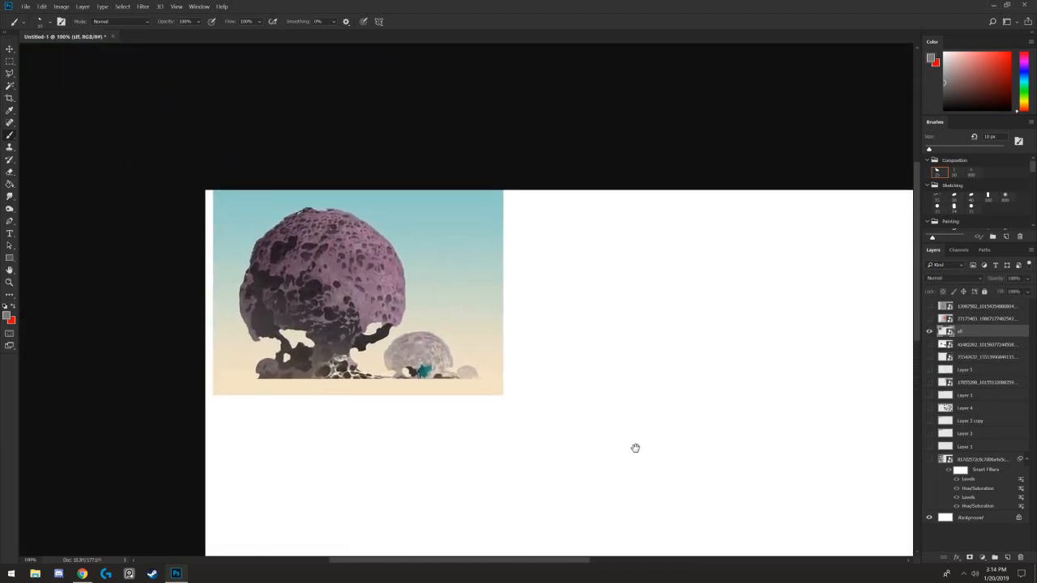
key("ctrl+plus")
left_click_drag(430, 321, 462, 294)
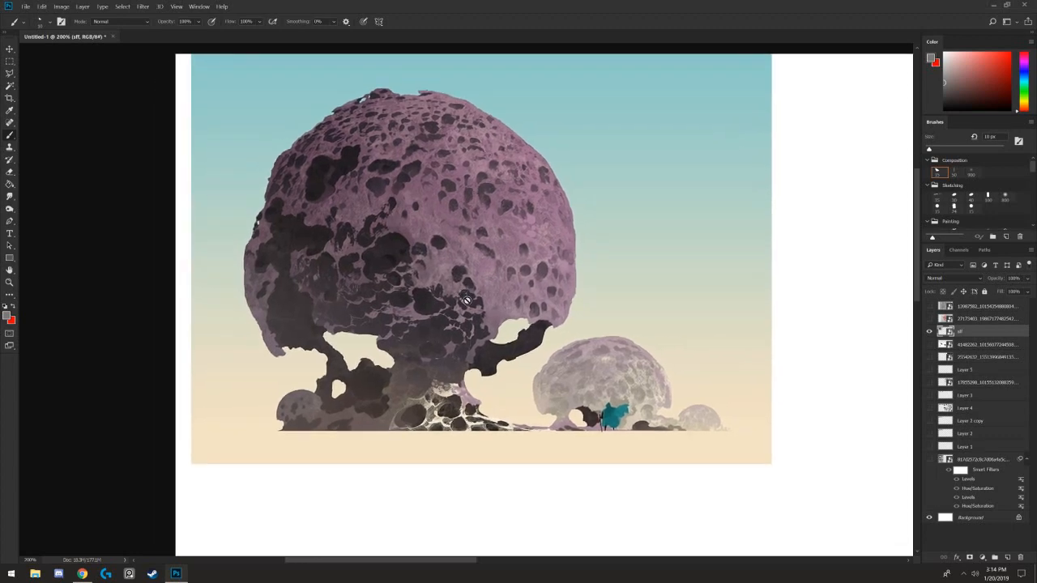
- Add a new layer and circle the tree's large purple dome in red with a 30 px brush
left_click(997, 72)
left_click(1008, 558)
mouse_move(401, 334)
left_mouse_down()
mouse_move(521, 331)
mouse_move(394, 118)
mouse_move(388, 332)
mouse_move(296, 167)
mouse_move(386, 340)
left_mouse_up()
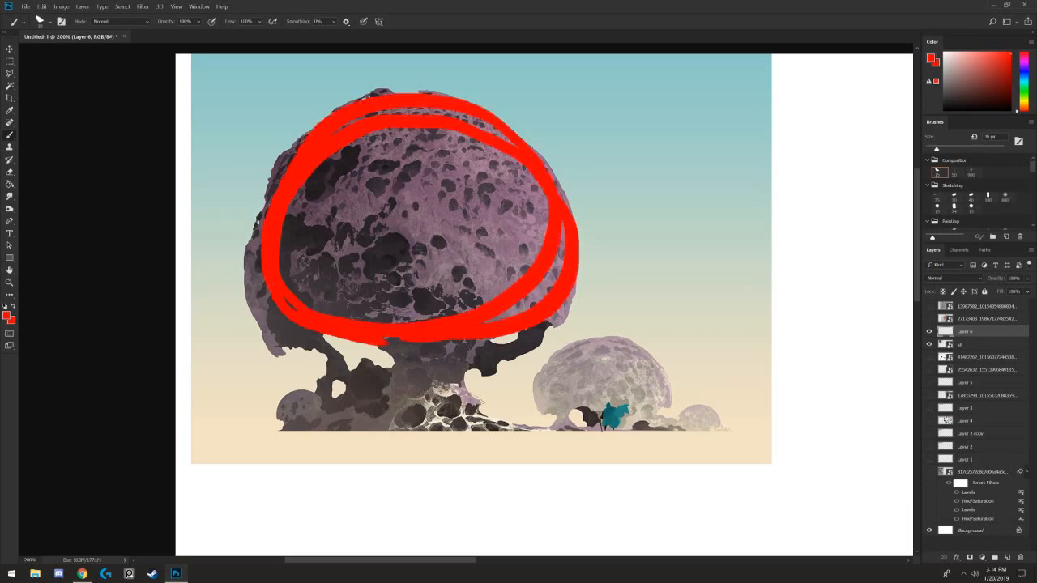
- Outline the tree's trunk as a red triangle and trace the two side branches connecting to the dome
mouse_move(487, 401)
left_mouse_down()
mouse_move(468, 368)
mouse_move(351, 430)
left_mouse_up()
key("ctrl+z")
mouse_move(502, 422)
left_mouse_down()
mouse_move(491, 396)
mouse_move(436, 354)
mouse_move(308, 423)
left_mouse_up()
mouse_move(473, 382)
left_mouse_down()
mouse_move(494, 421)
mouse_move(320, 422)
left_mouse_up()
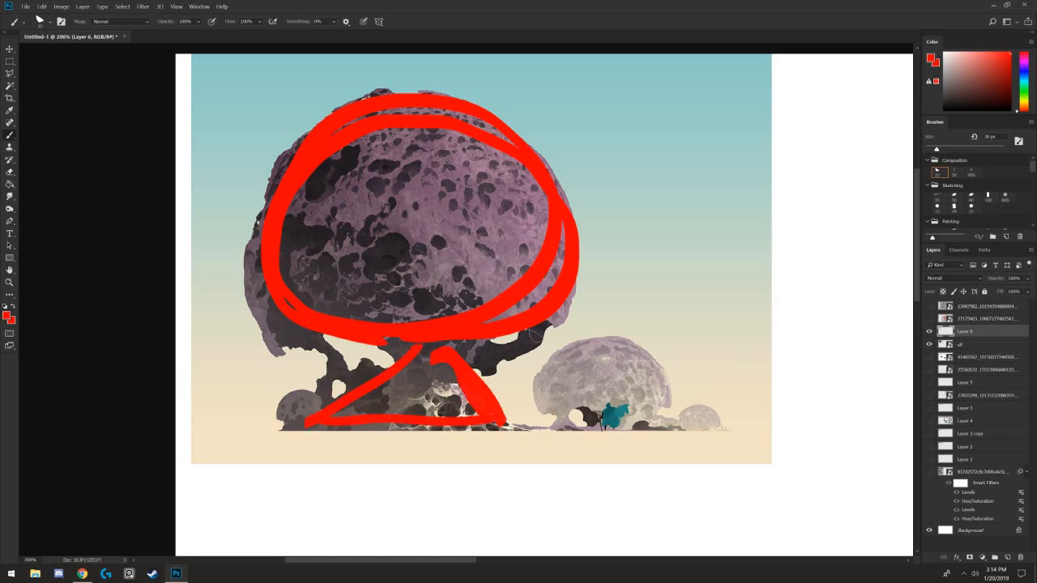
mouse_move(530, 331)
left_mouse_down()
mouse_move(511, 360)
mouse_move(477, 356)
left_mouse_up()
left_click_drag(374, 378, 281, 314)
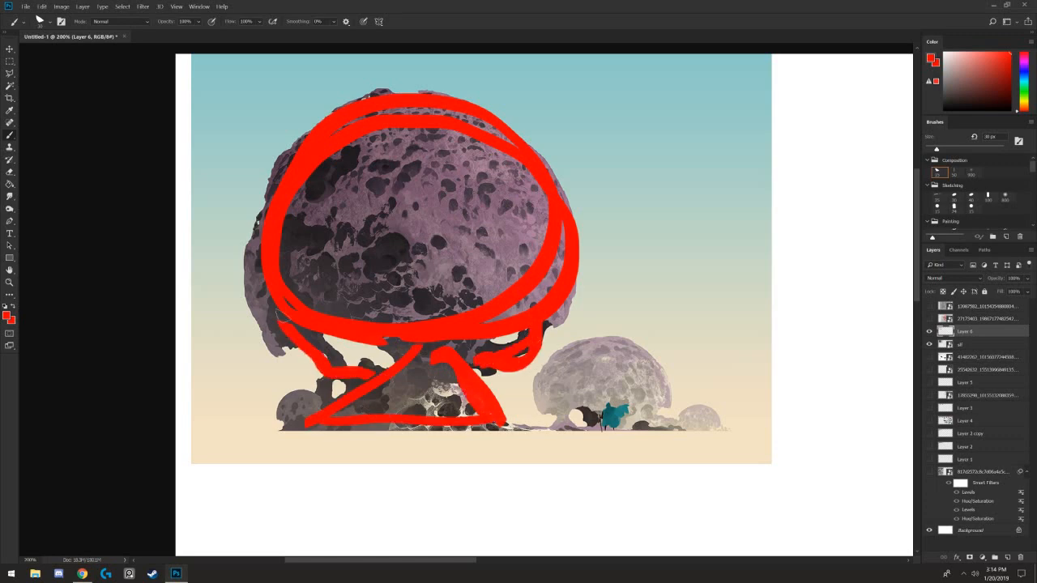
- Outline the smaller dome and the low mounds beneath and beside it in red, and reduce the brush size to 20 px
mouse_move(557, 388)
left_mouse_down()
mouse_move(669, 394)
mouse_move(648, 399)
mouse_move(585, 357)
left_mouse_up()
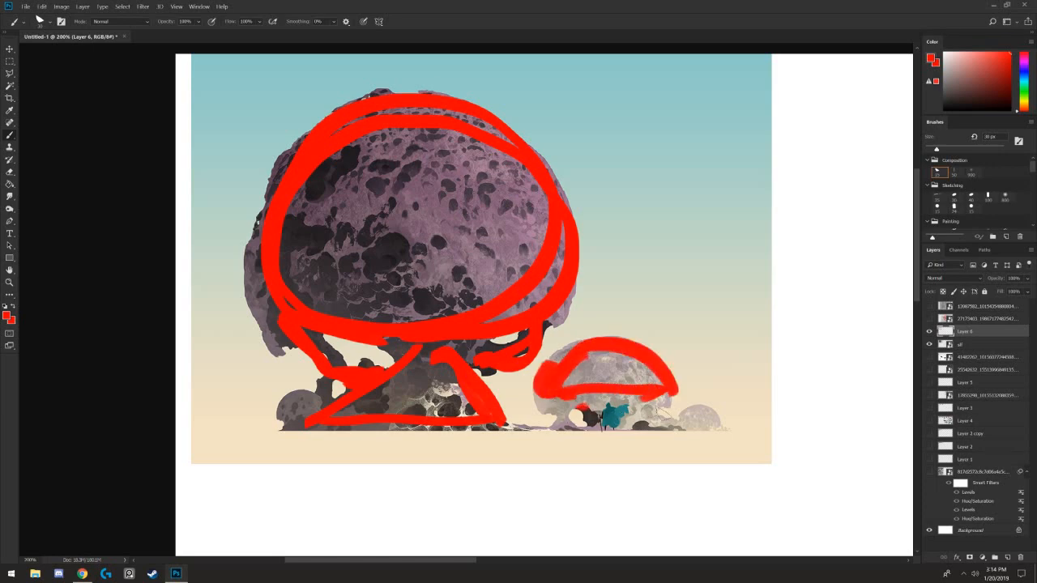
left_click_drag(581, 409, 677, 423)
mouse_move(591, 417)
left_mouse_down()
mouse_move(645, 438)
mouse_move(651, 422)
mouse_move(708, 425)
left_mouse_up()
key("bracketleft")
key("bracketleft")
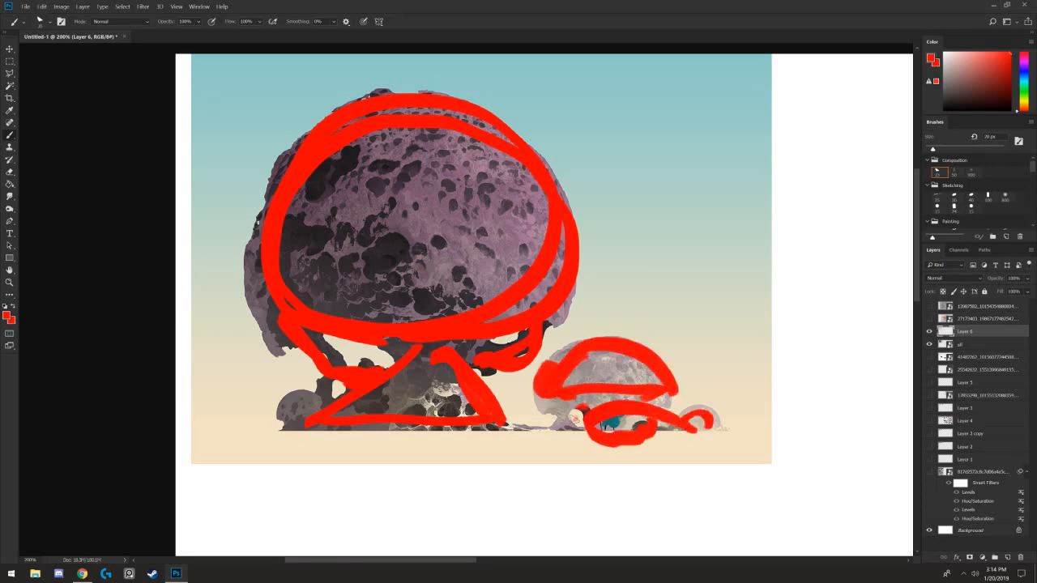
- Undo the red strokes on the smaller dome, the side branches and the base of the trunk triangle
key("ctrl+minus")
key("ctrl+z")
key("ctrl+z")
key("ctrl+z")
key("ctrl+z")
key("ctrl+z")
key("ctrl+z")
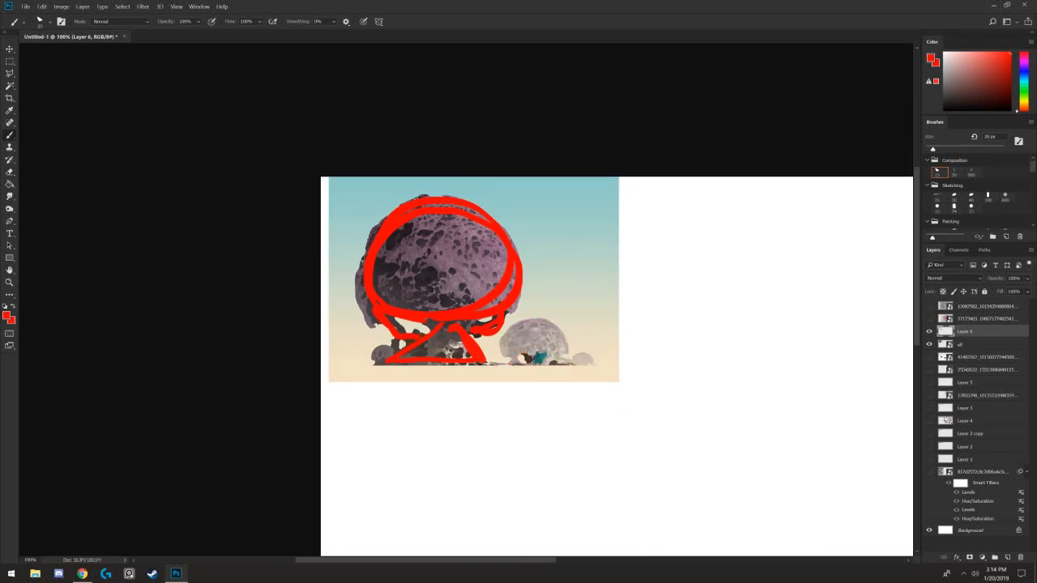
key("ctrl+z")
key("ctrl+z")
key("ctrl+z")
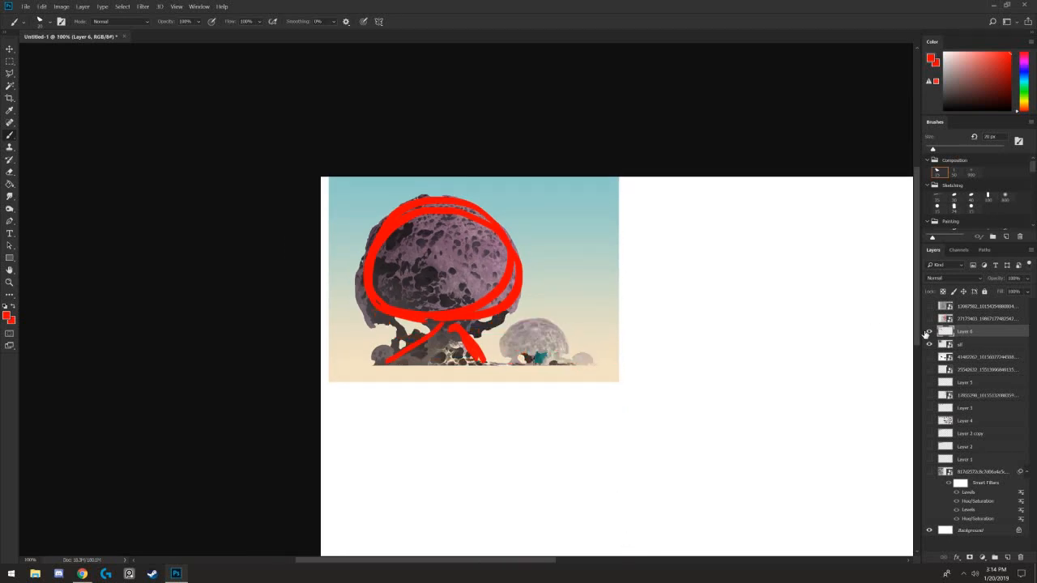
- Hide the tree painting and its red outline layer, show the armoured swordsman illustration instead, and add a new layer above it
left_click(929, 331)
left_click(929, 344)
left_click(929, 318)
mouse_move(733, 428)
left_mouse_down()
mouse_move(516, 391)
mouse_move(428, 308)
mouse_move(396, 298)
left_mouse_up()
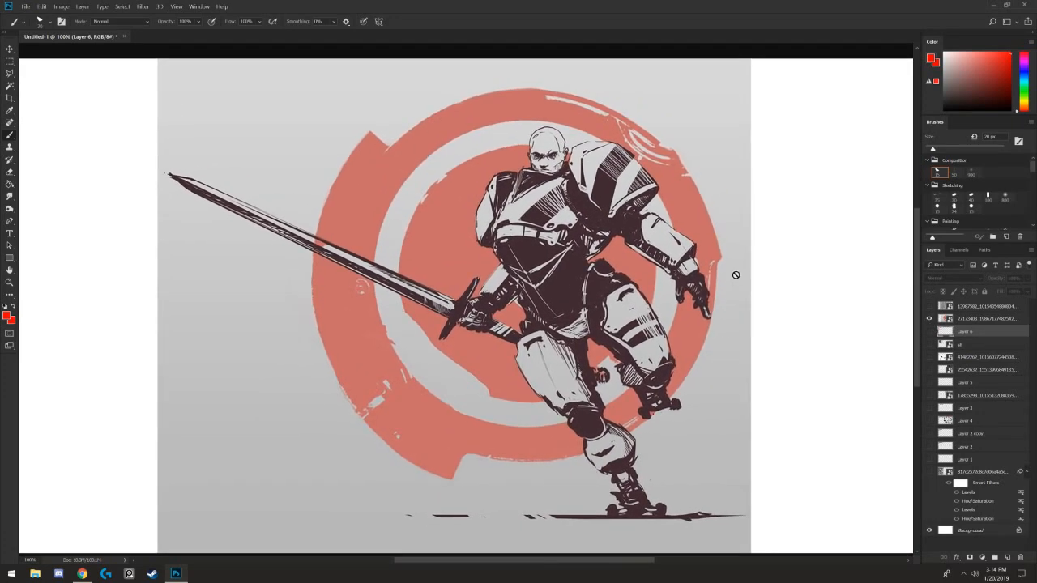
left_click(993, 321)
left_click(1007, 557)
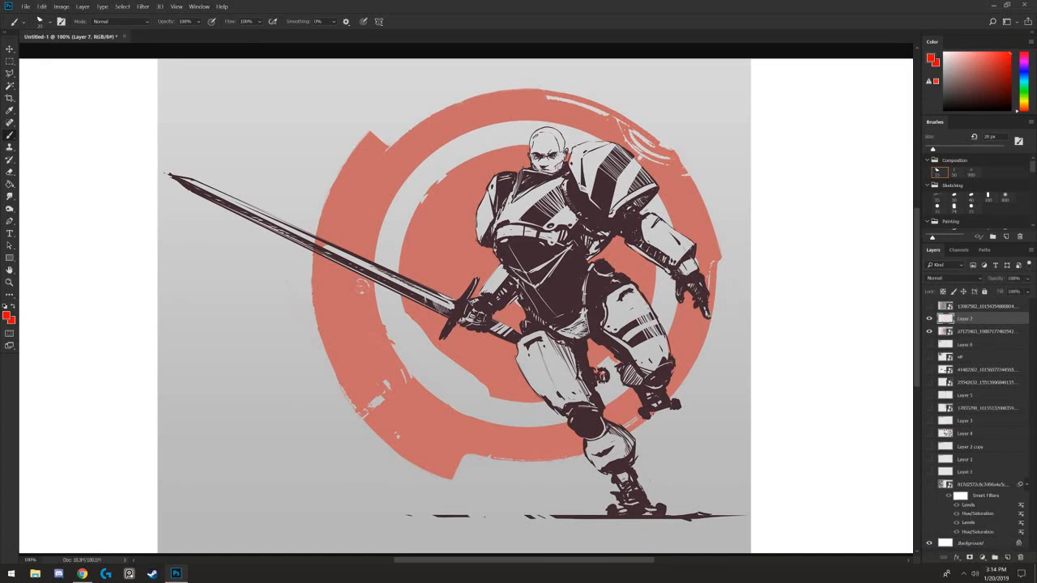
- Outline the swordsman's shoulder pads and both upper leg plates in red with a 35 px brush, and mark the lines across his chest
mouse_move(614, 218)
left_mouse_down()
mouse_move(672, 186)
mouse_move(580, 141)
mouse_move(617, 217)
left_mouse_up()
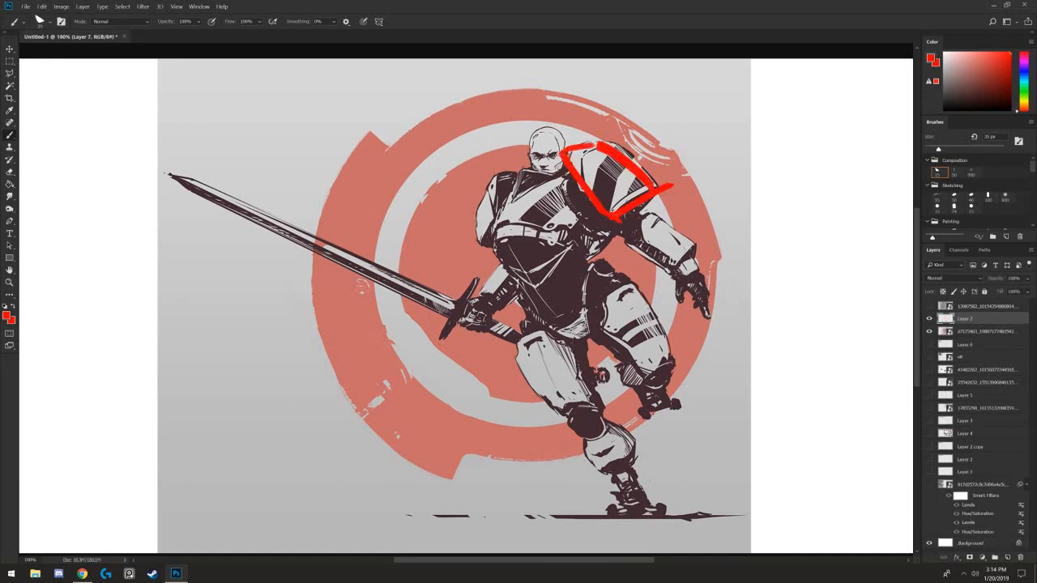
mouse_move(671, 356)
left_mouse_down()
mouse_move(604, 350)
mouse_move(661, 378)
left_mouse_up()
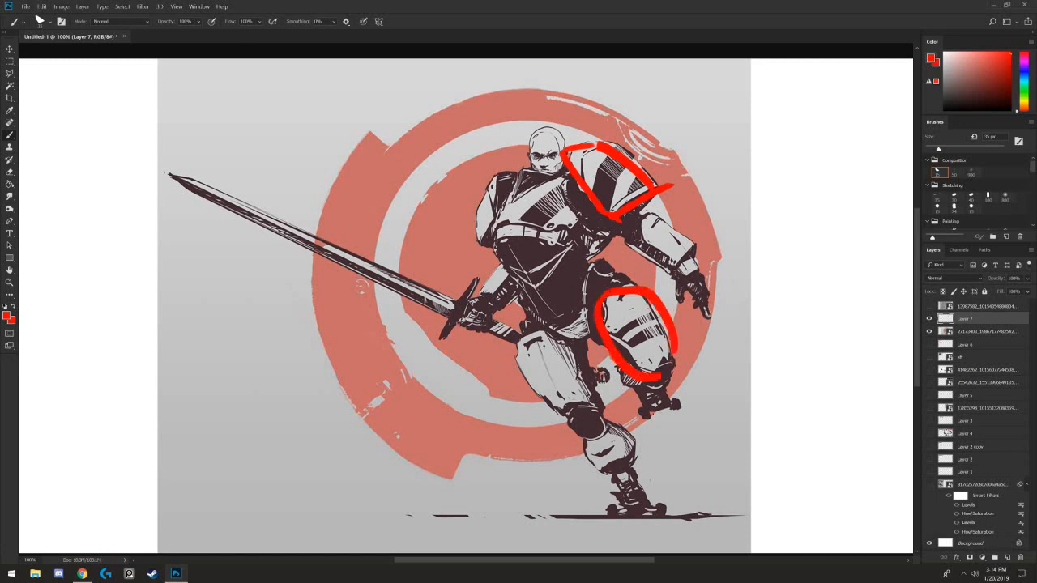
left_click_drag(534, 342, 576, 403)
mouse_move(498, 172)
left_mouse_down()
mouse_move(504, 209)
mouse_move(506, 185)
left_mouse_up()
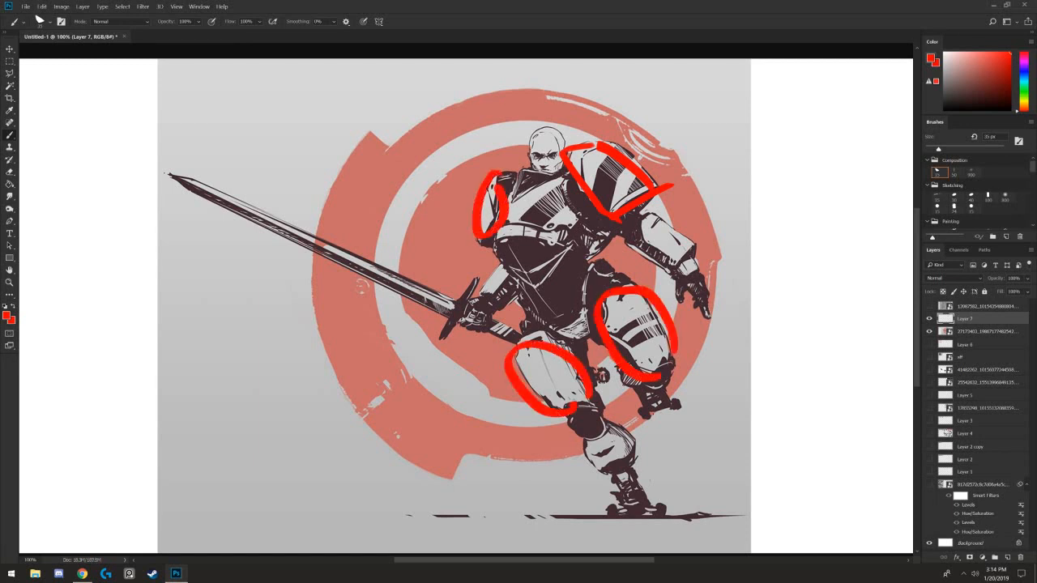
left_click_drag(534, 235, 571, 204)
left_click_drag(515, 223, 567, 189)
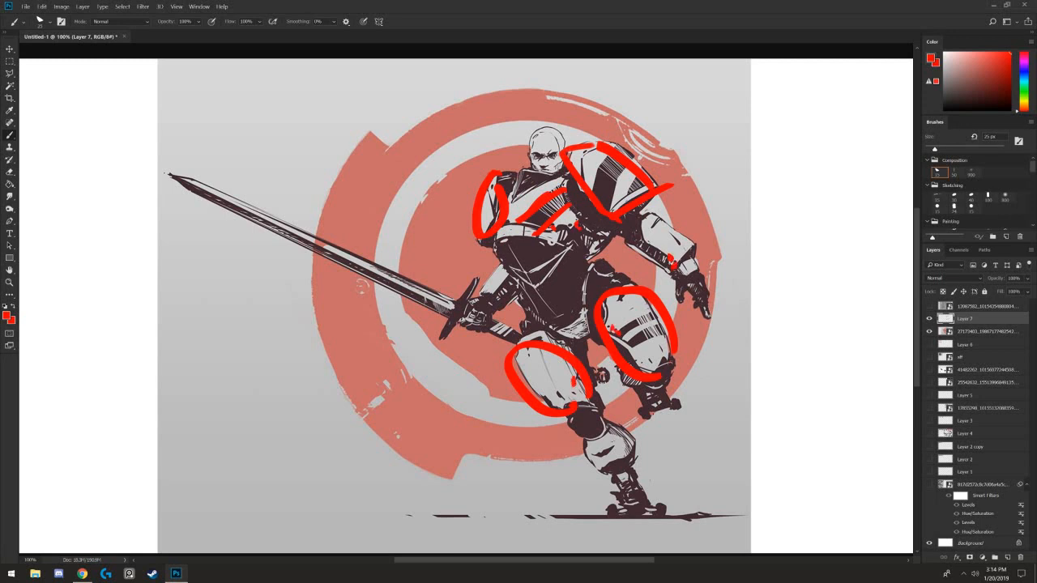
- Hide the swordsman illustration and its red markings, show the Barn Owl demo sheet, and add a new layer above it
left_click(929, 318)
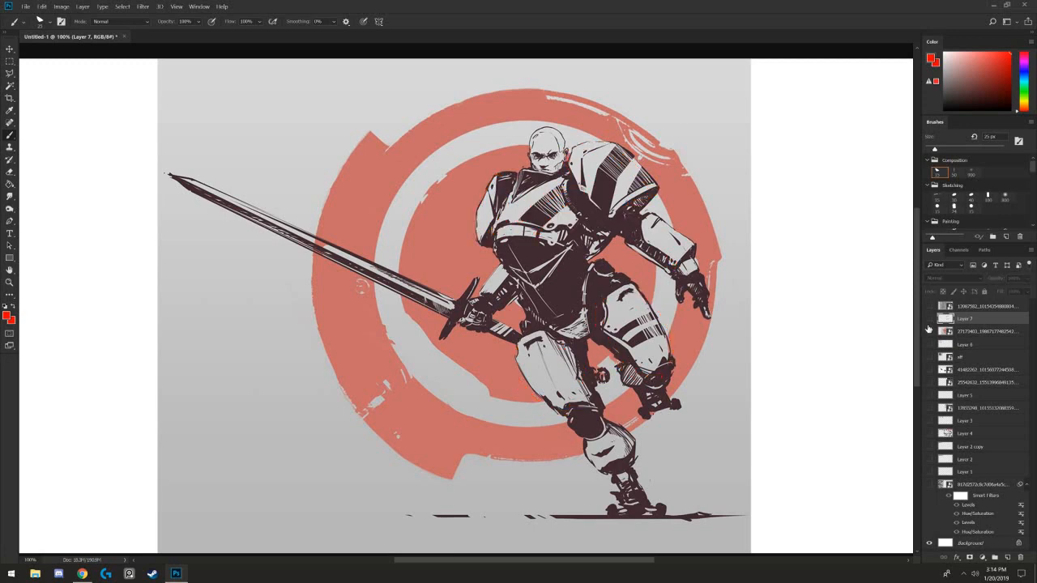
left_click(929, 332)
left_click(929, 305)
key("ctrl+minus")
key("ctrl+plus")
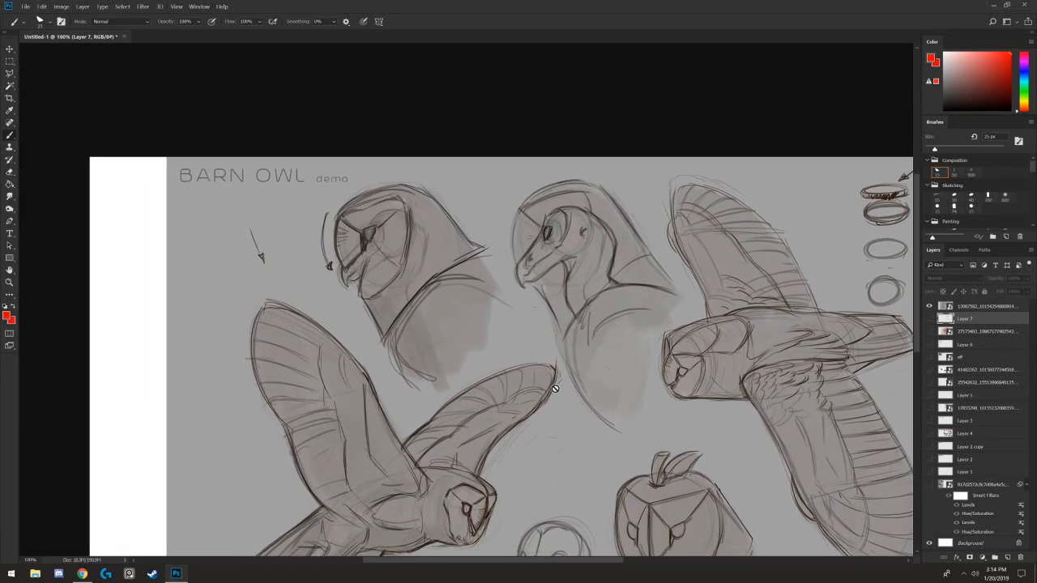
left_click(976, 307)
left_click(1007, 557)
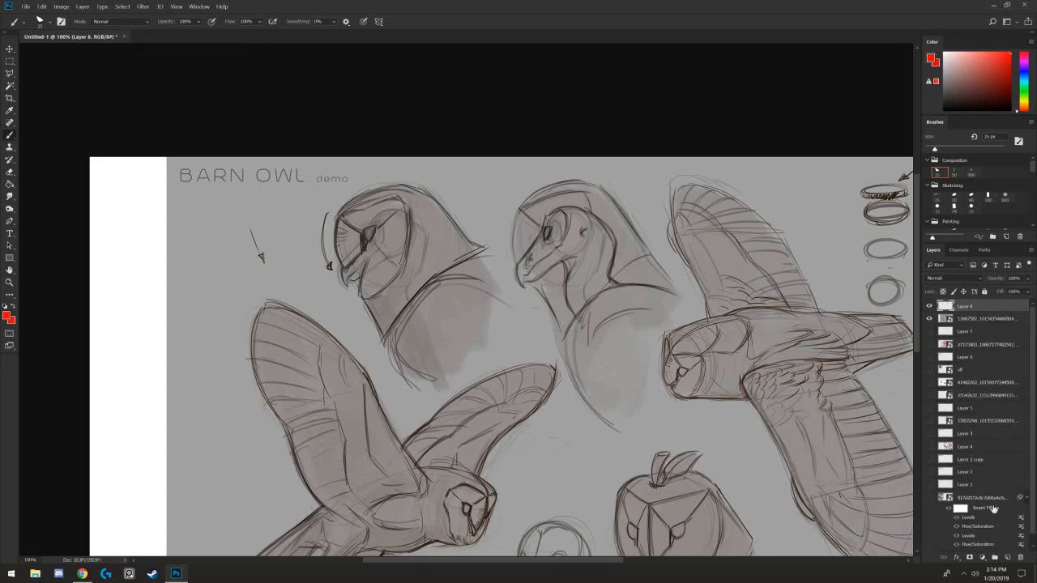
- Switch to black with a 20 px brush and trace the rear curve of the first owl head's facial disc
left_click(735, 261, "alt")
key("bracketleft")
mouse_move(416, 252)
left_mouse_down()
mouse_move(374, 304)
mouse_move(369, 284)
left_mouse_up()
key("ctrl+z")
key("ctrl+z")
left_click_drag(416, 189, 377, 303)
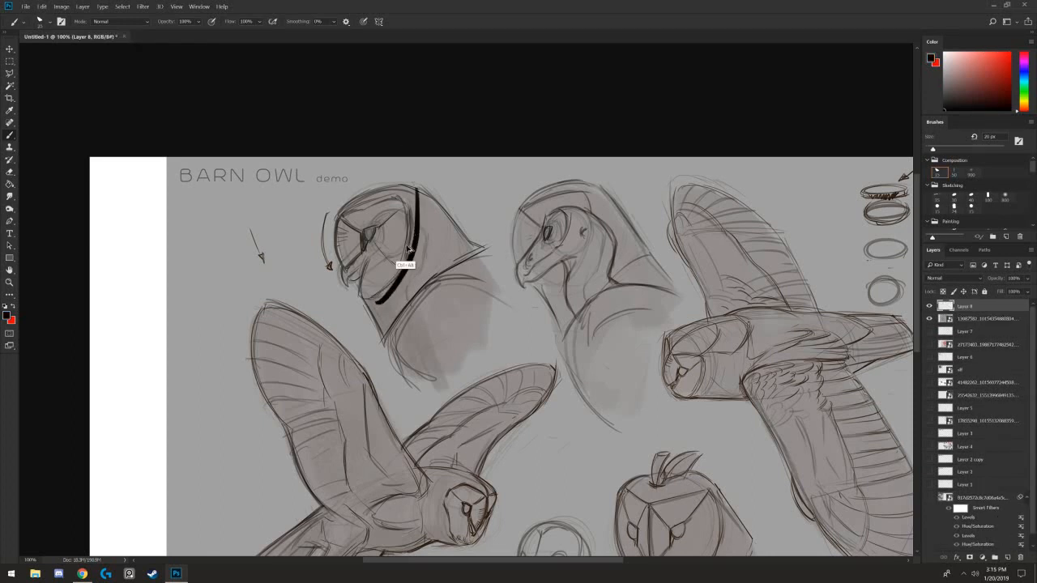
key("ctrl+z")
mouse_move(413, 200)
left_mouse_down()
mouse_move(387, 282)
mouse_move(413, 206)
left_mouse_up()
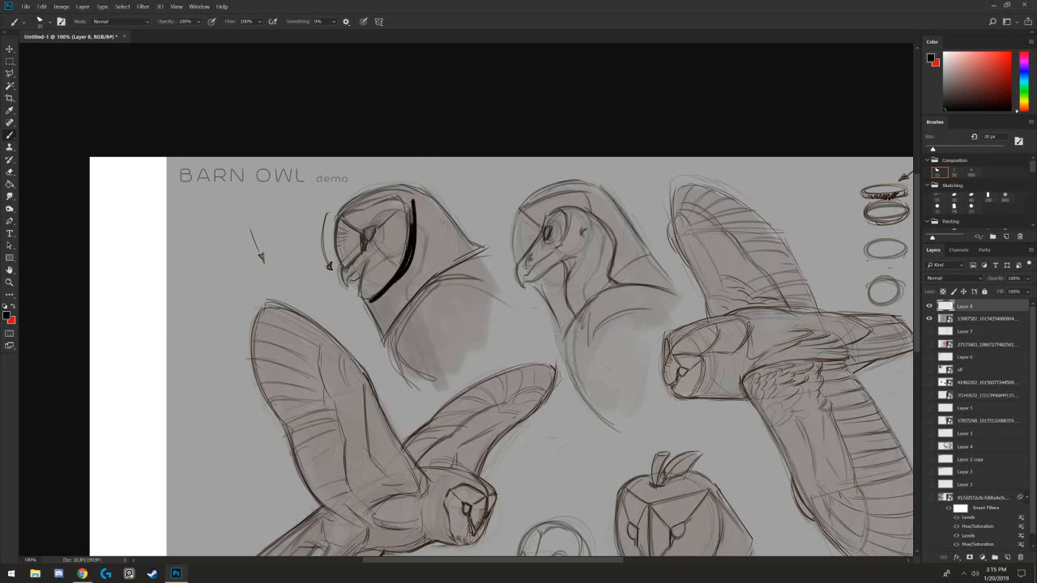
- Trace the back of the first owl head, add short brow ticks, and outline the top of its face in black
mouse_move(469, 247)
left_mouse_down()
mouse_move(418, 193)
mouse_move(386, 196)
left_mouse_up()
left_click_drag(379, 191, 371, 203)
left_click_drag(367, 198, 362, 208)
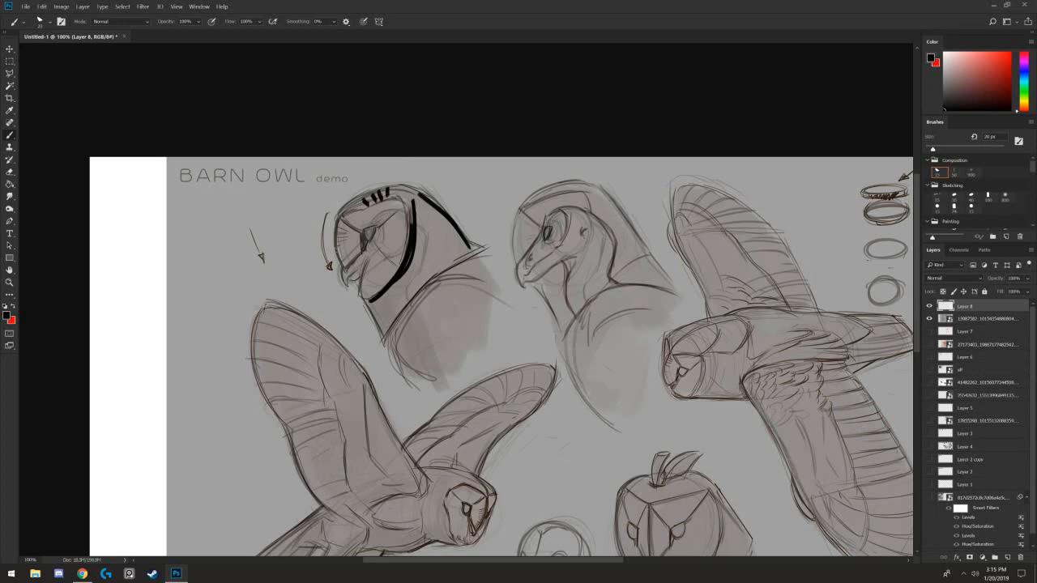
mouse_move(345, 211)
left_mouse_down()
mouse_move(399, 191)
mouse_move(412, 206)
mouse_move(405, 192)
left_mouse_up()
- Trace the flying owl's near wing edge and inner arm triangle in black, and add a stroke along the far wing's lower edge
left_click_drag(326, 245, 306, 218)
mouse_move(375, 349)
left_mouse_down()
mouse_move(369, 269)
mouse_move(383, 282)
left_mouse_up()
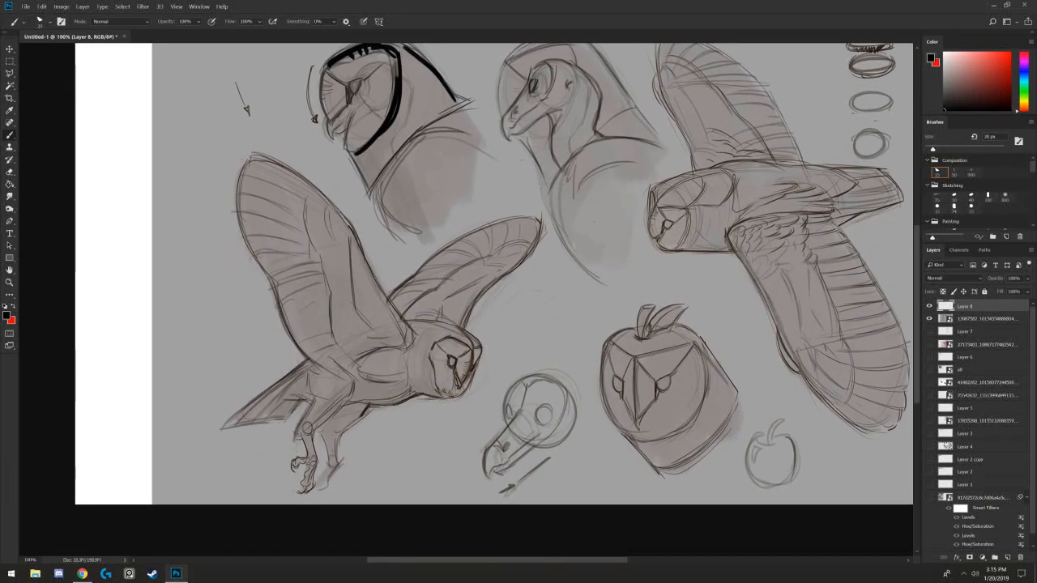
mouse_move(405, 318)
left_mouse_down()
mouse_move(408, 348)
mouse_move(332, 199)
left_mouse_up()
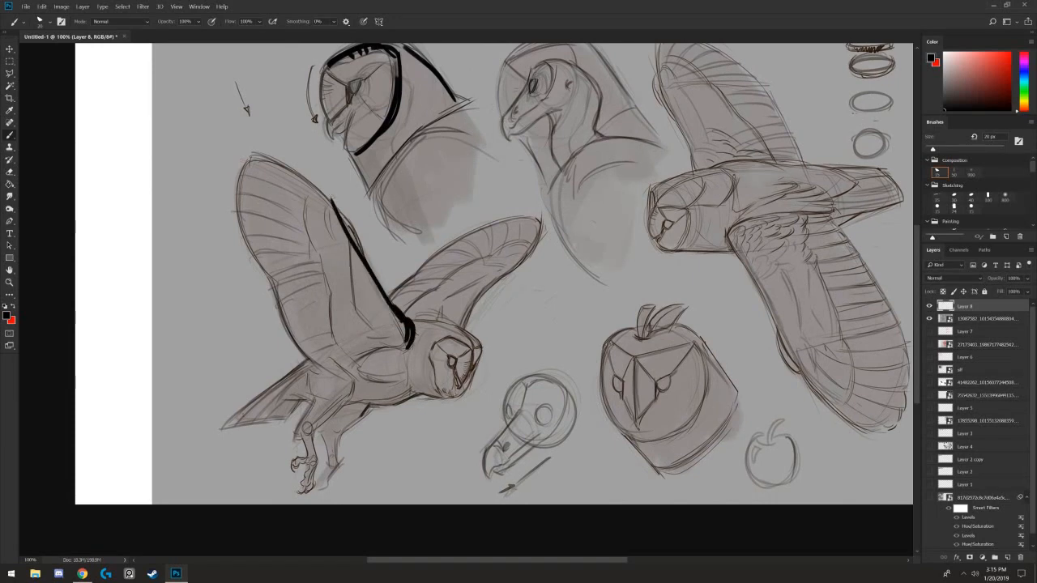
left_click_drag(404, 340, 358, 273)
mouse_move(371, 329)
left_mouse_down()
mouse_move(340, 229)
mouse_move(354, 311)
mouse_move(344, 238)
left_mouse_up()
key("ctrl+z")
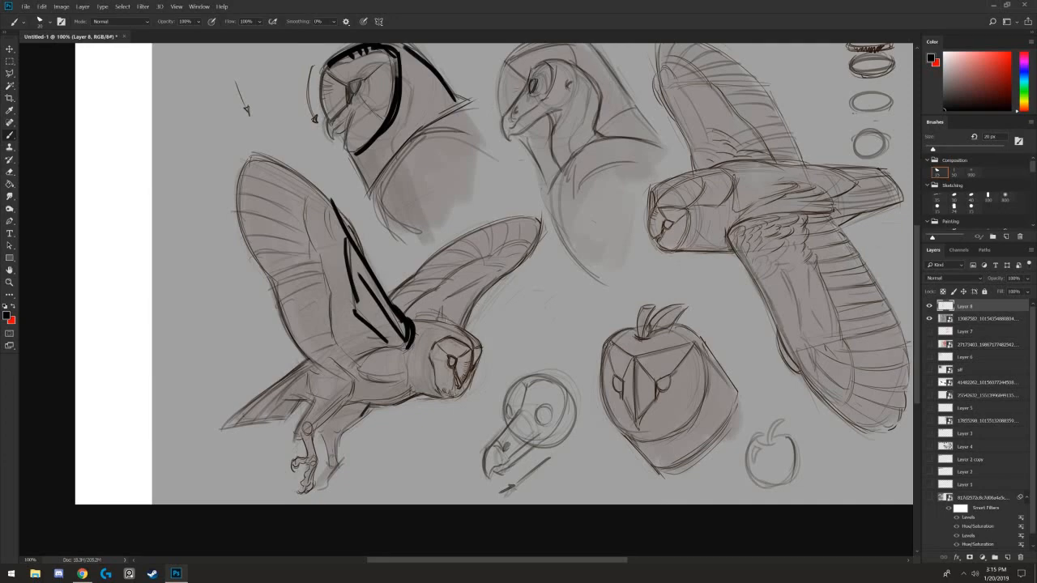
left_click_drag(443, 326, 495, 287)
- Trace the first owl head's front face edge, beak and eye in black, along with the neck and throat lines meeting at the chest
left_click_drag(354, 200, 383, 320)
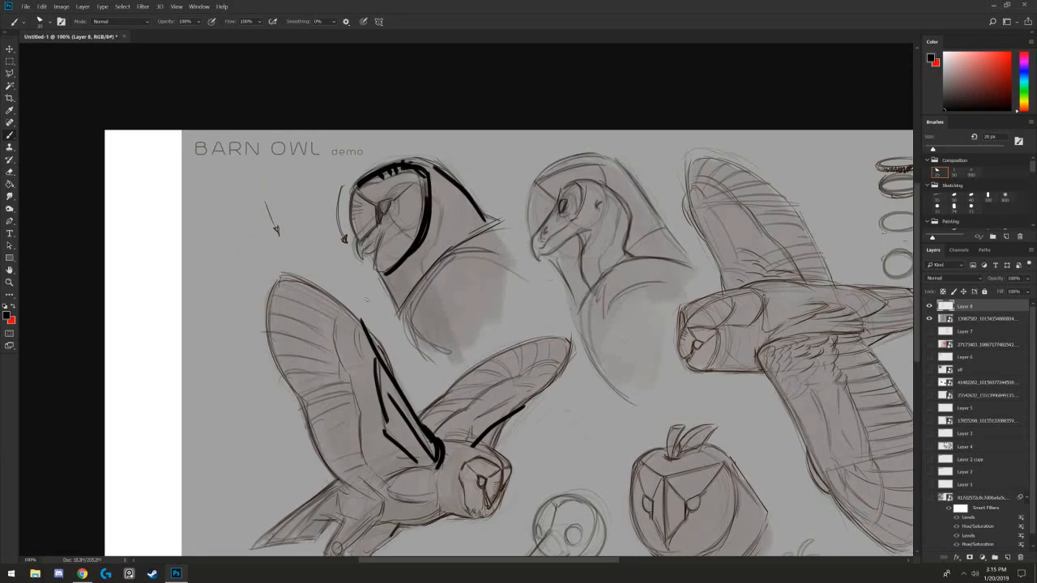
key("ctrl+minus")
key("ctrl+plus")
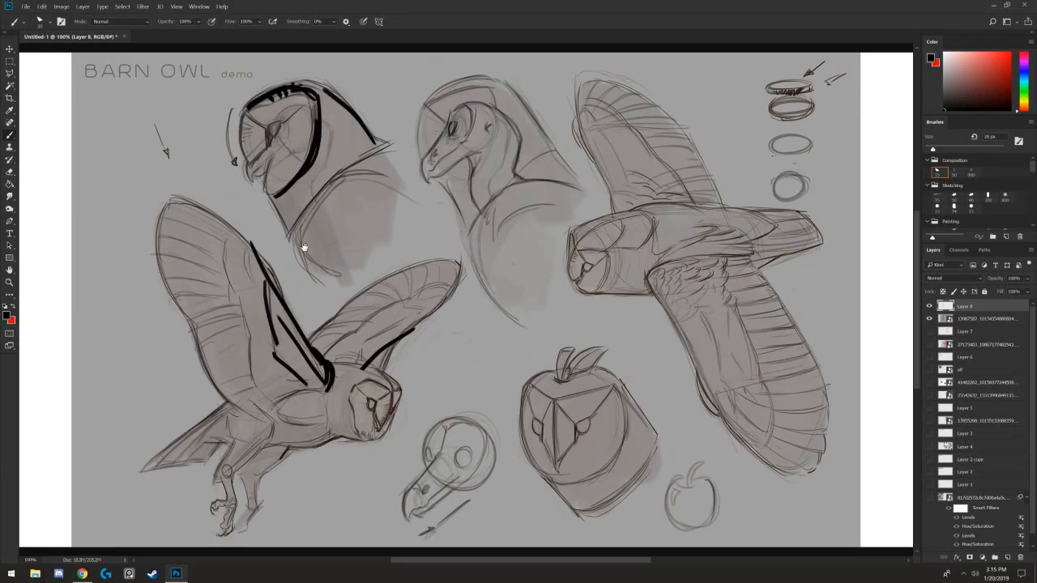
mouse_move(303, 248)
left_mouse_down()
mouse_move(421, 317)
mouse_move(406, 314)
mouse_move(417, 332)
mouse_move(388, 297)
mouse_move(391, 304)
left_mouse_up()
left_click_drag(386, 243, 392, 296)
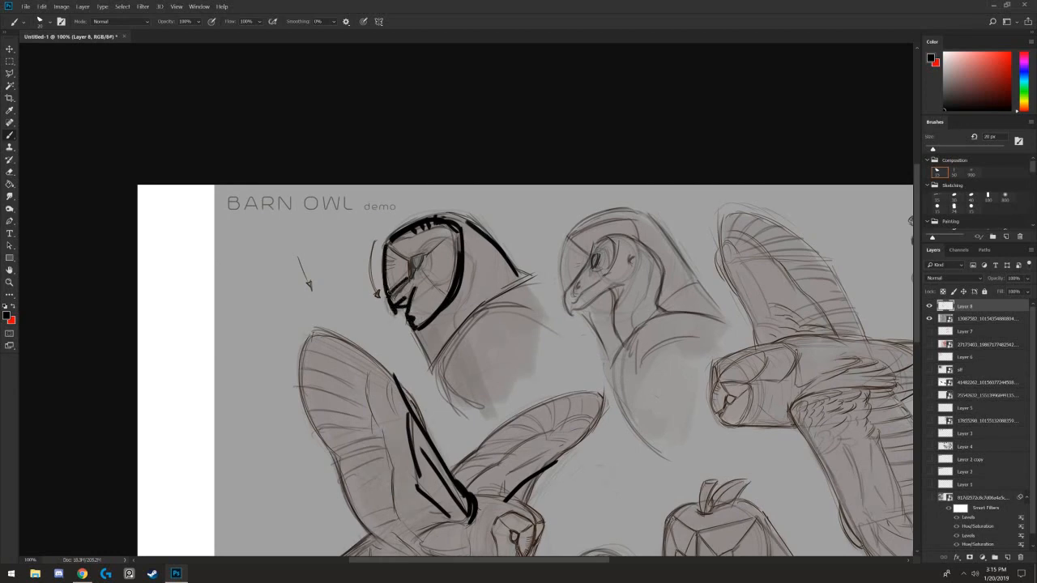
mouse_move(410, 260)
left_mouse_down()
mouse_move(411, 278)
mouse_move(409, 260)
mouse_move(423, 253)
mouse_move(415, 277)
left_mouse_up()
mouse_move(533, 276)
left_mouse_down()
mouse_move(465, 316)
mouse_move(433, 366)
left_mouse_up()
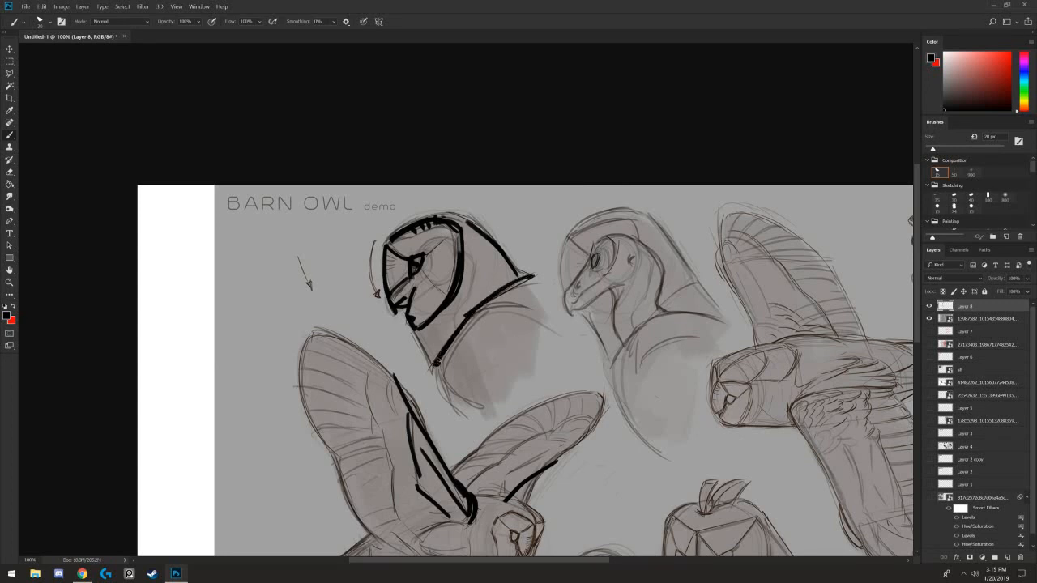
left_click_drag(408, 327, 438, 375)
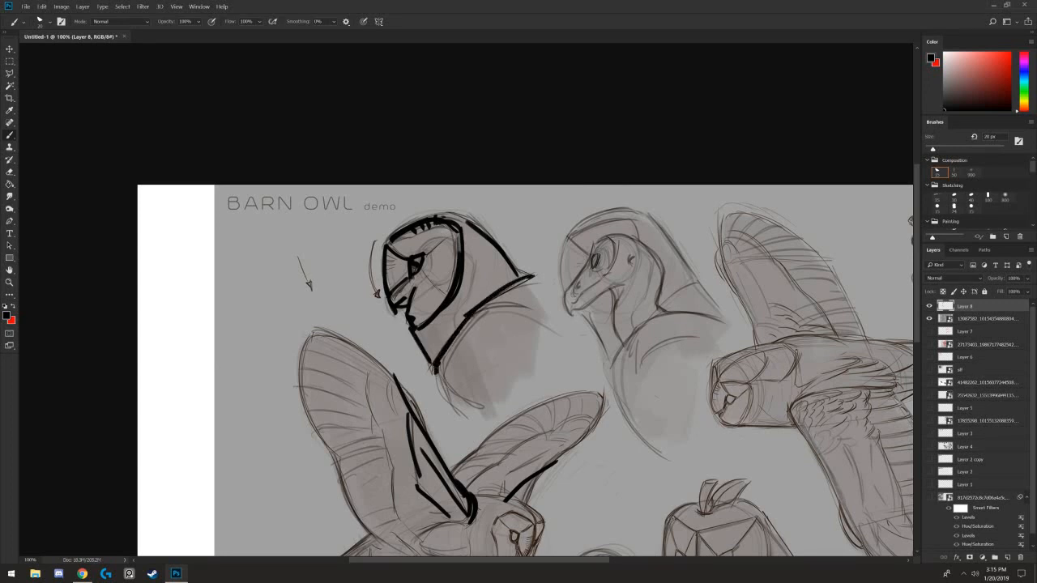